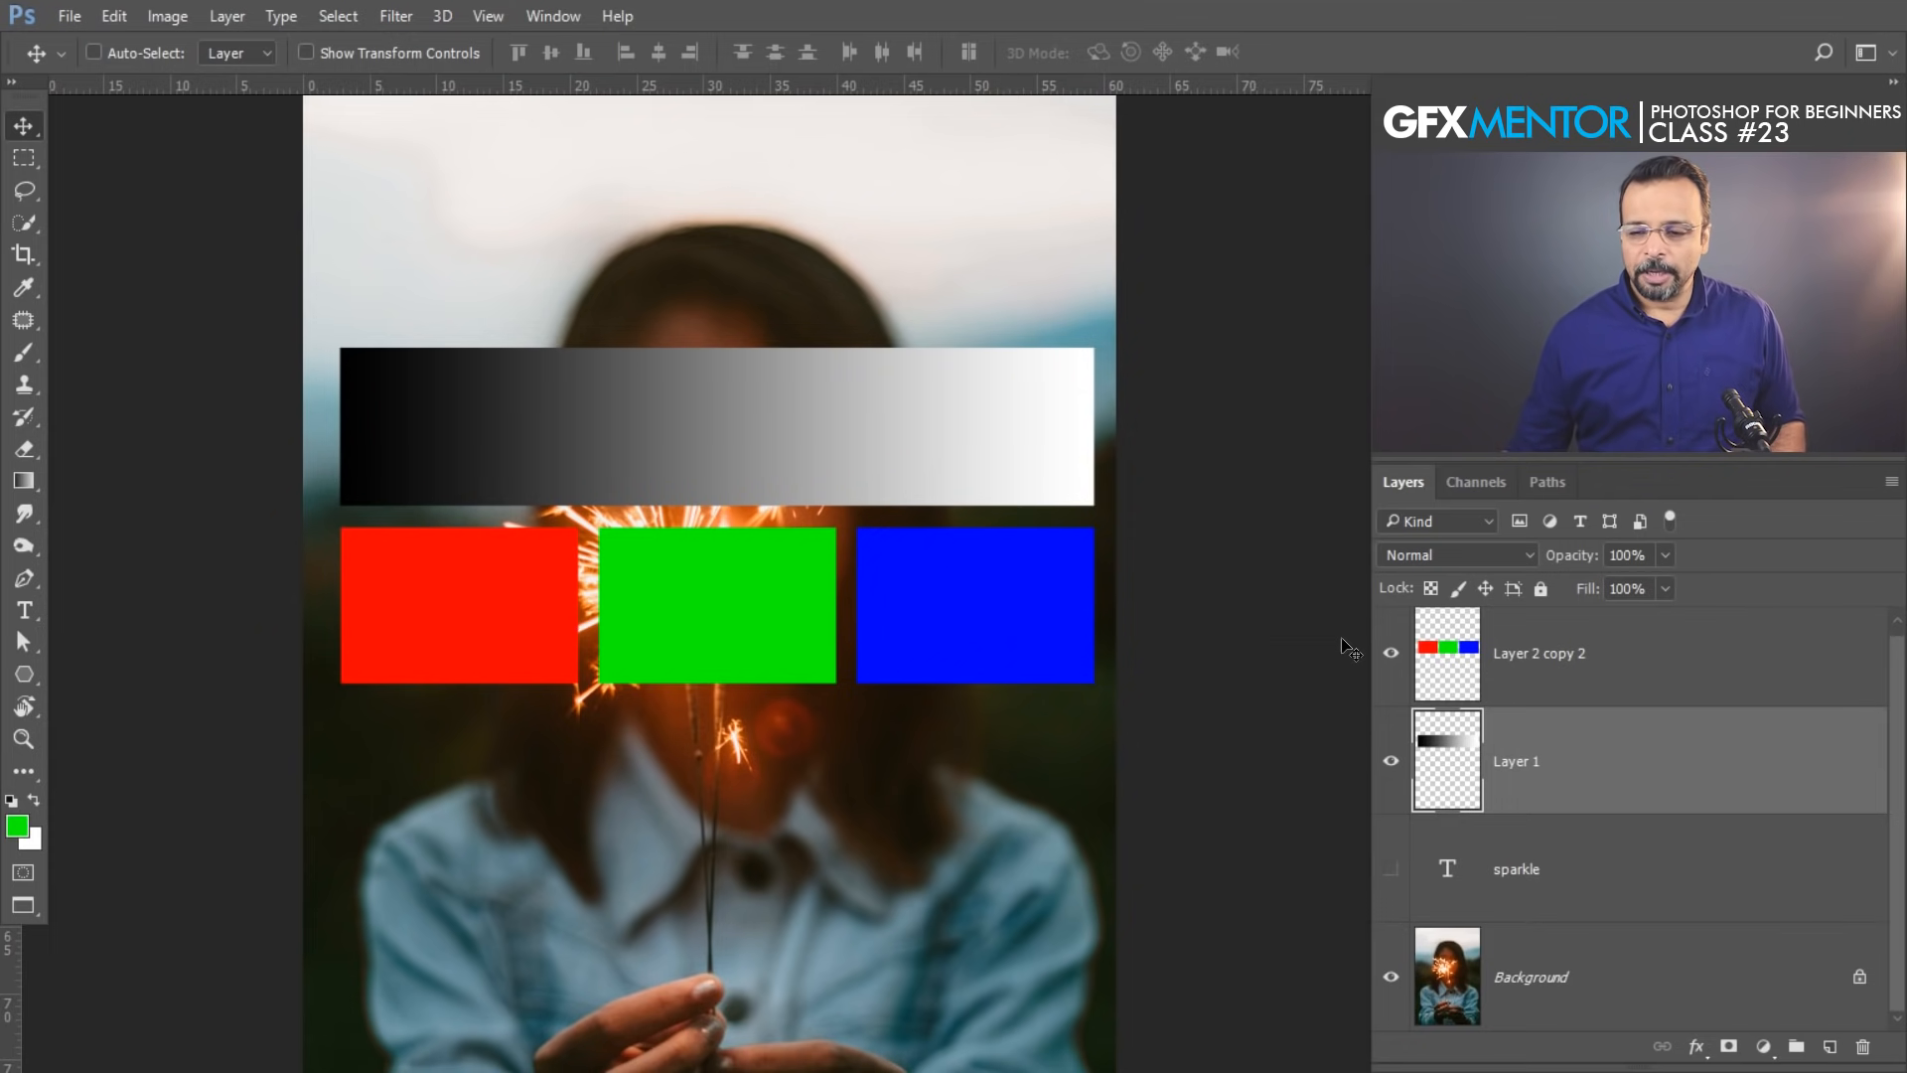
Hide the red, green and blue blocks layer and move Layer 1's gradient bar down over the sparkler
{"action": "left_click", "coordinate": [1389, 656]}
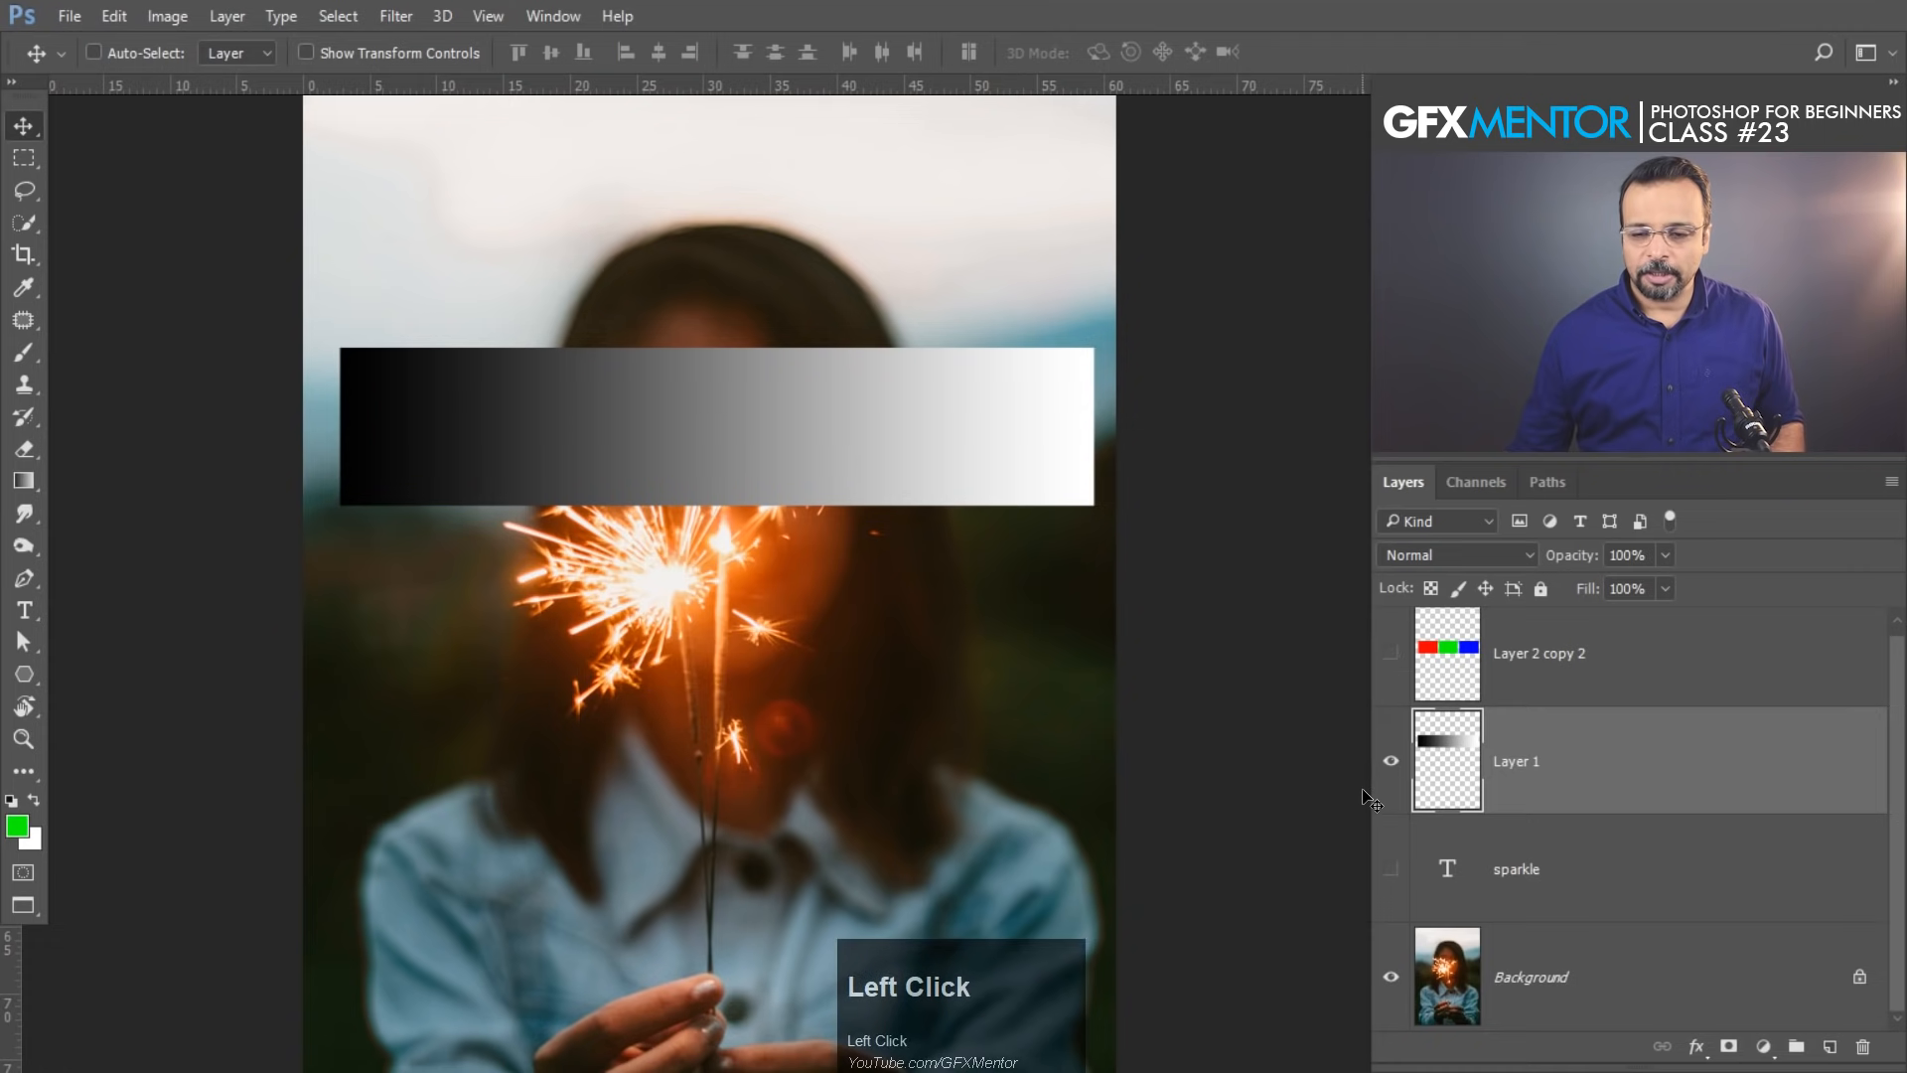
{"action": "left_click_drag", "start_coordinate": [830, 433], "coordinate": [836, 528]}
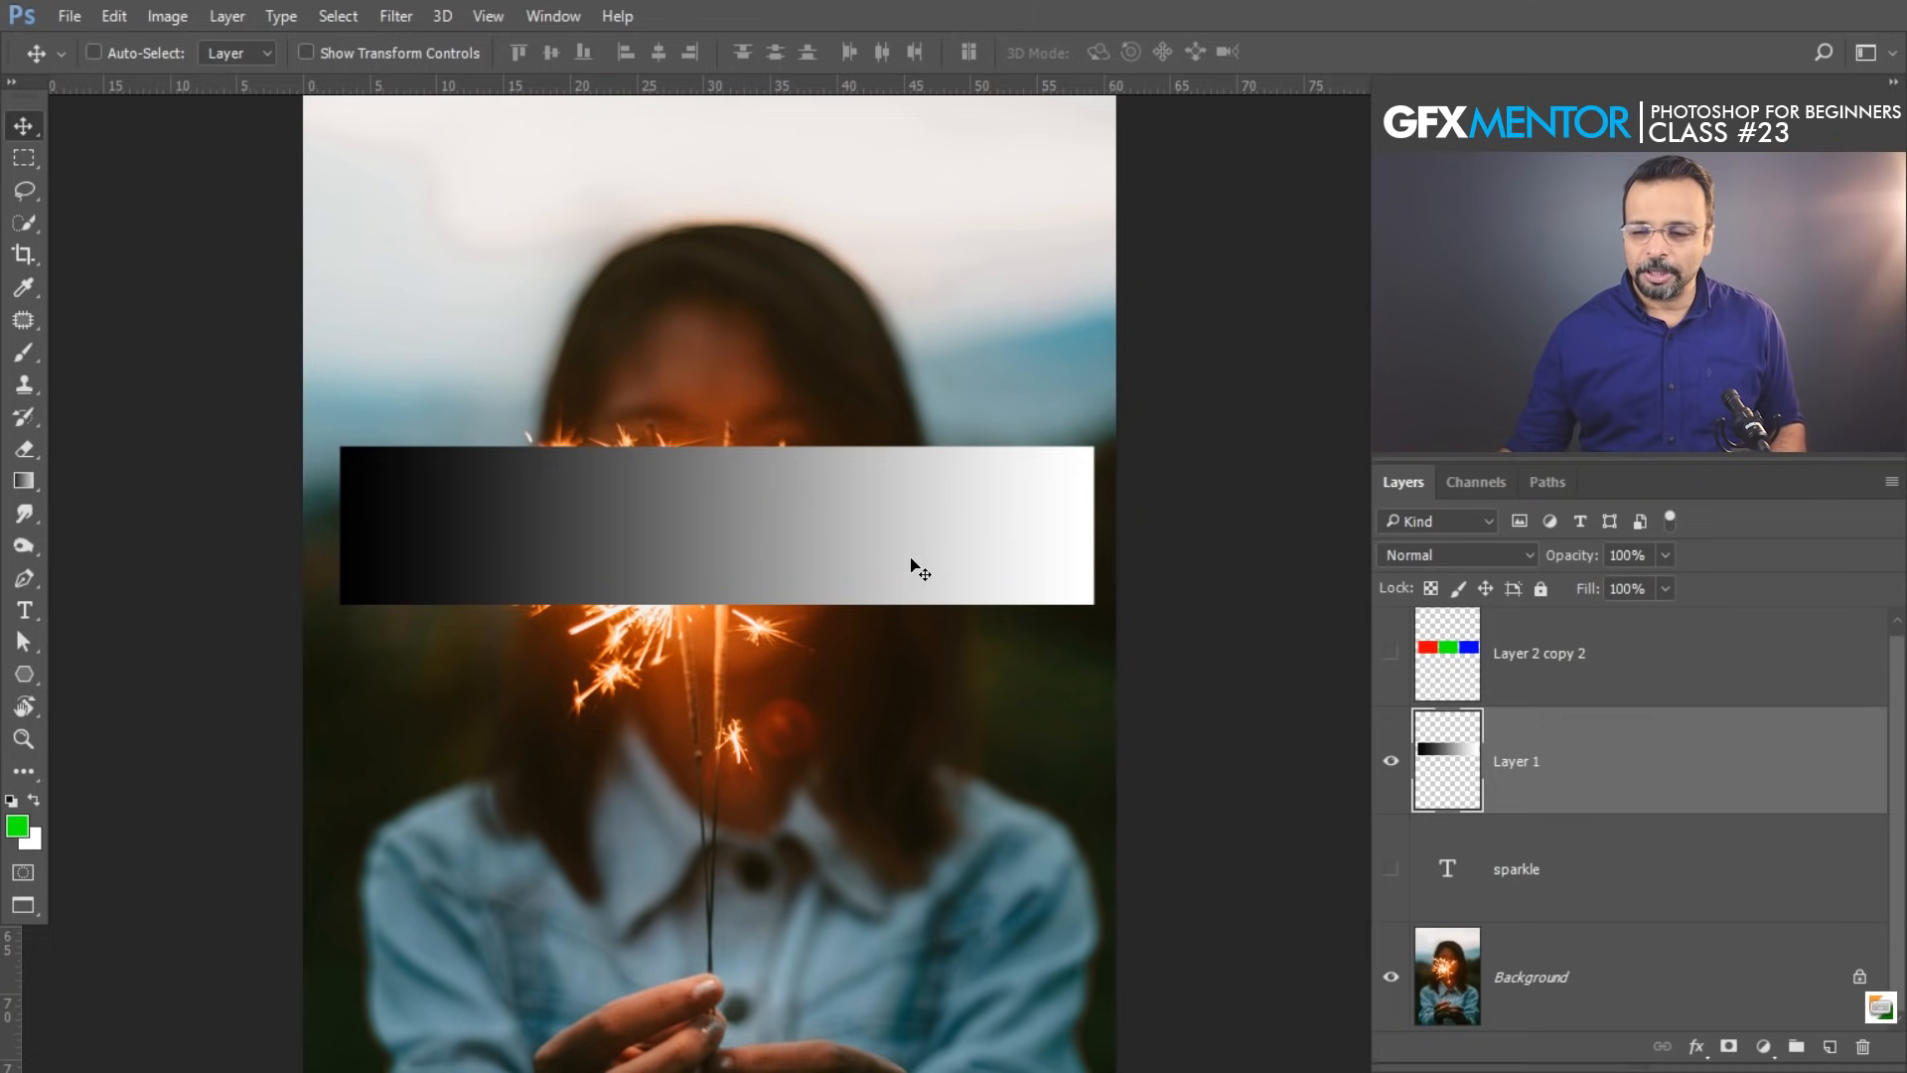
{"action": "left_click_drag", "start_coordinate": [913, 562], "coordinate": [709, 583]}
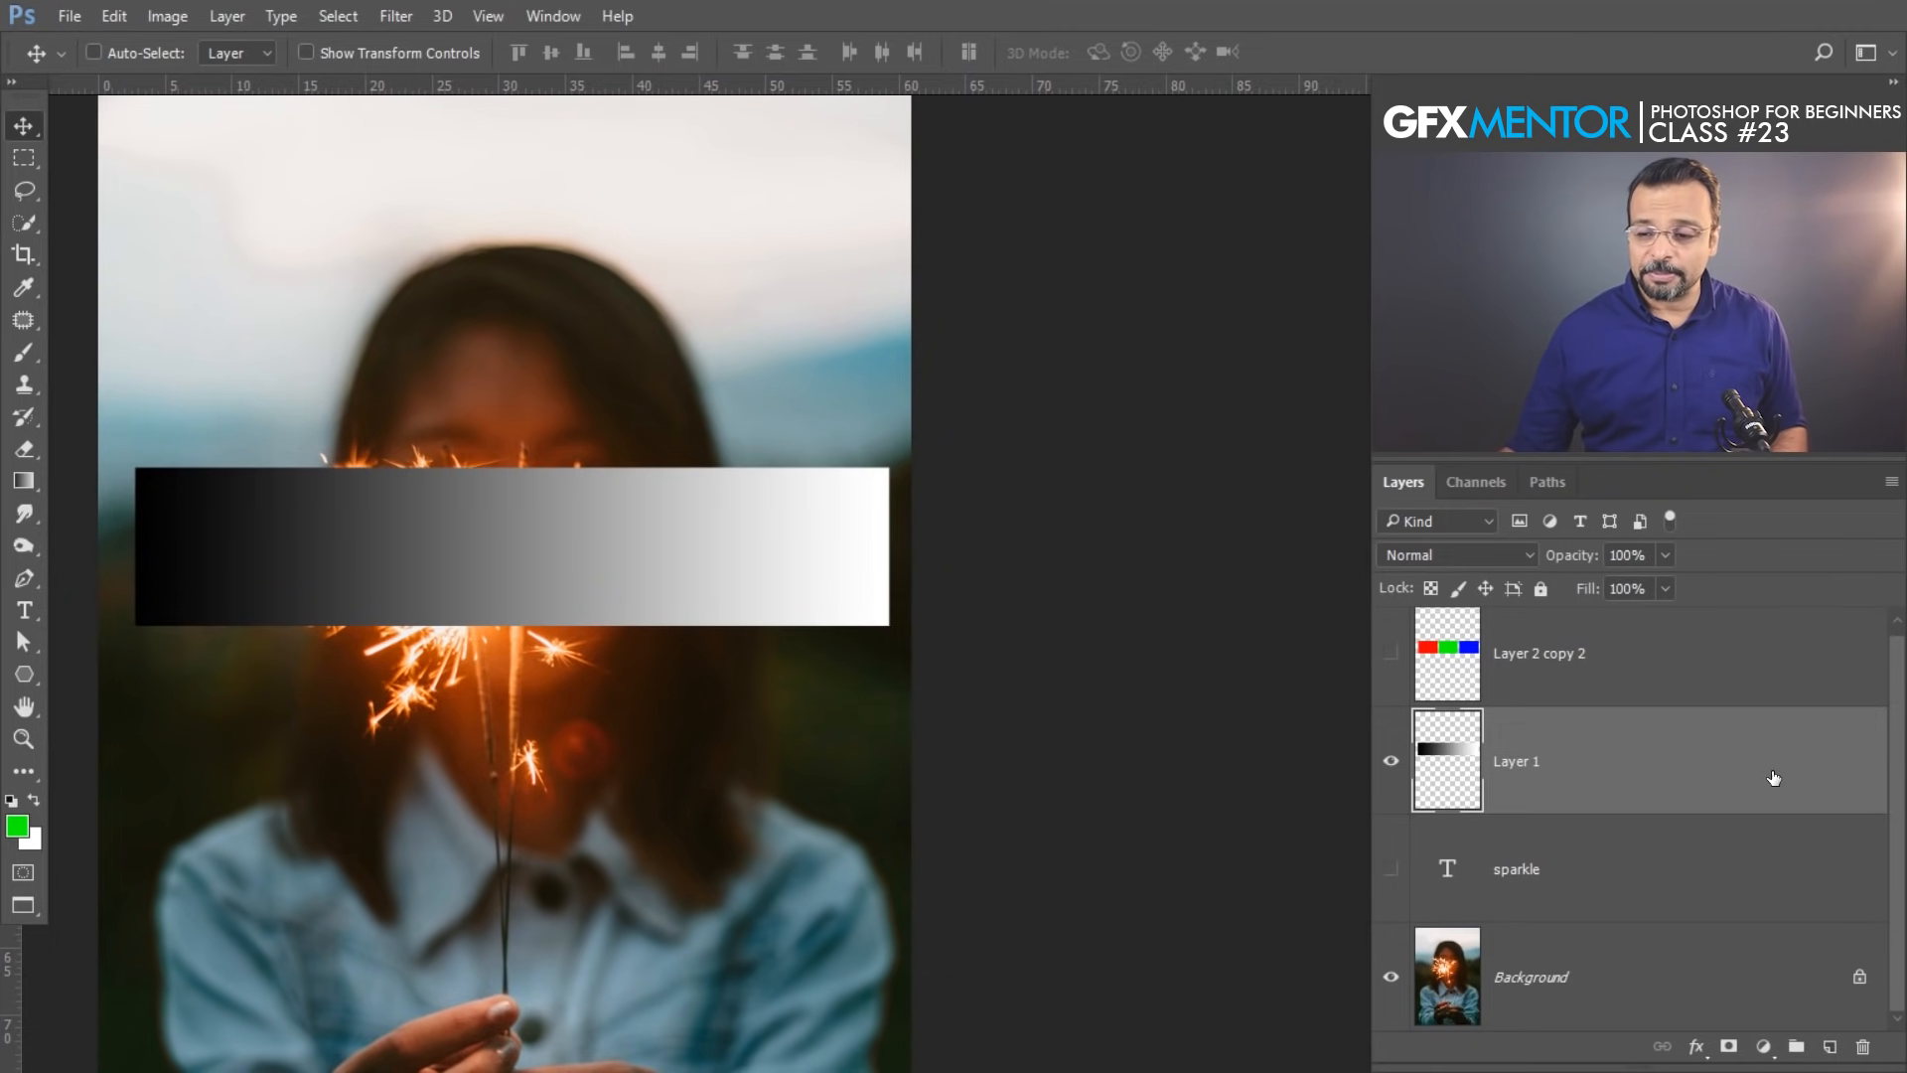
Open the blending options of Layer 1 and choose Gray as the Blend If channel
{"action": "double_click", "coordinate": [1707, 769]}
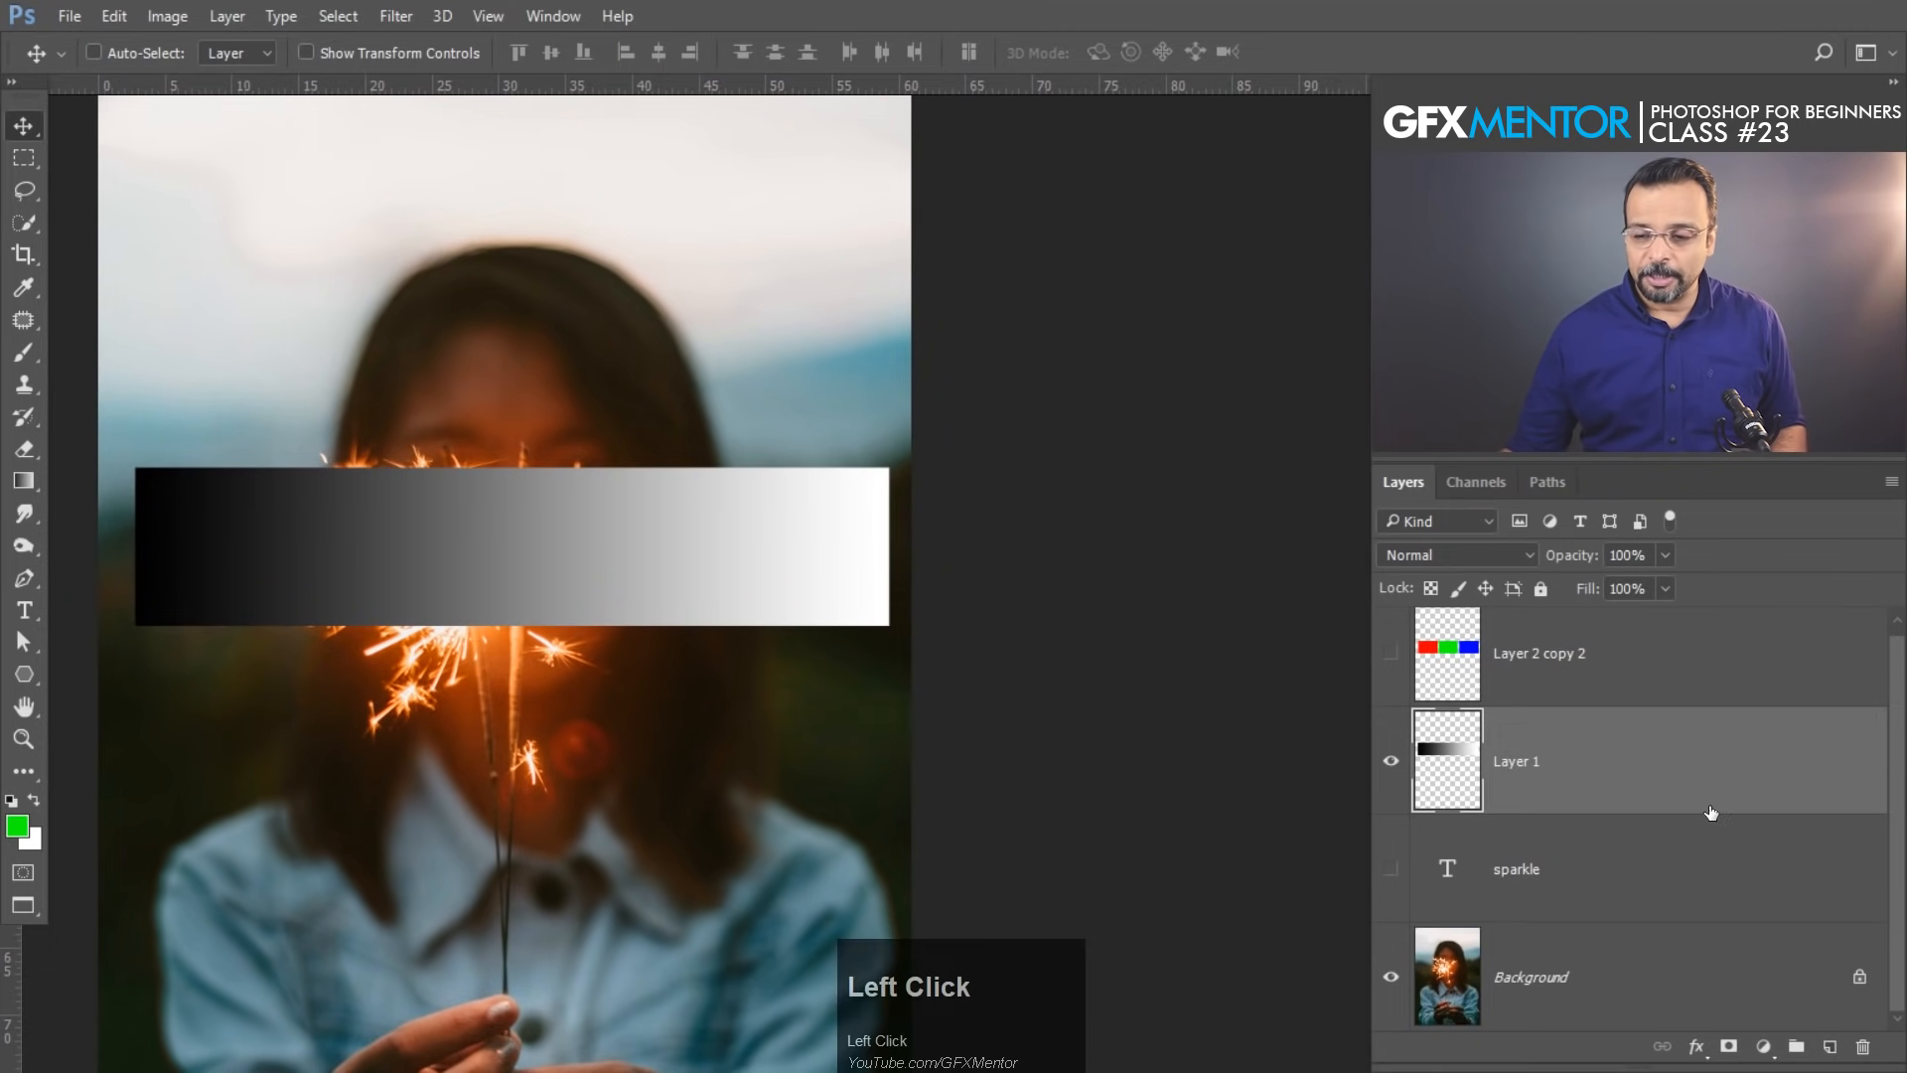
{"action": "left_click_drag", "start_coordinate": [733, 149], "coordinate": [1224, 498]}
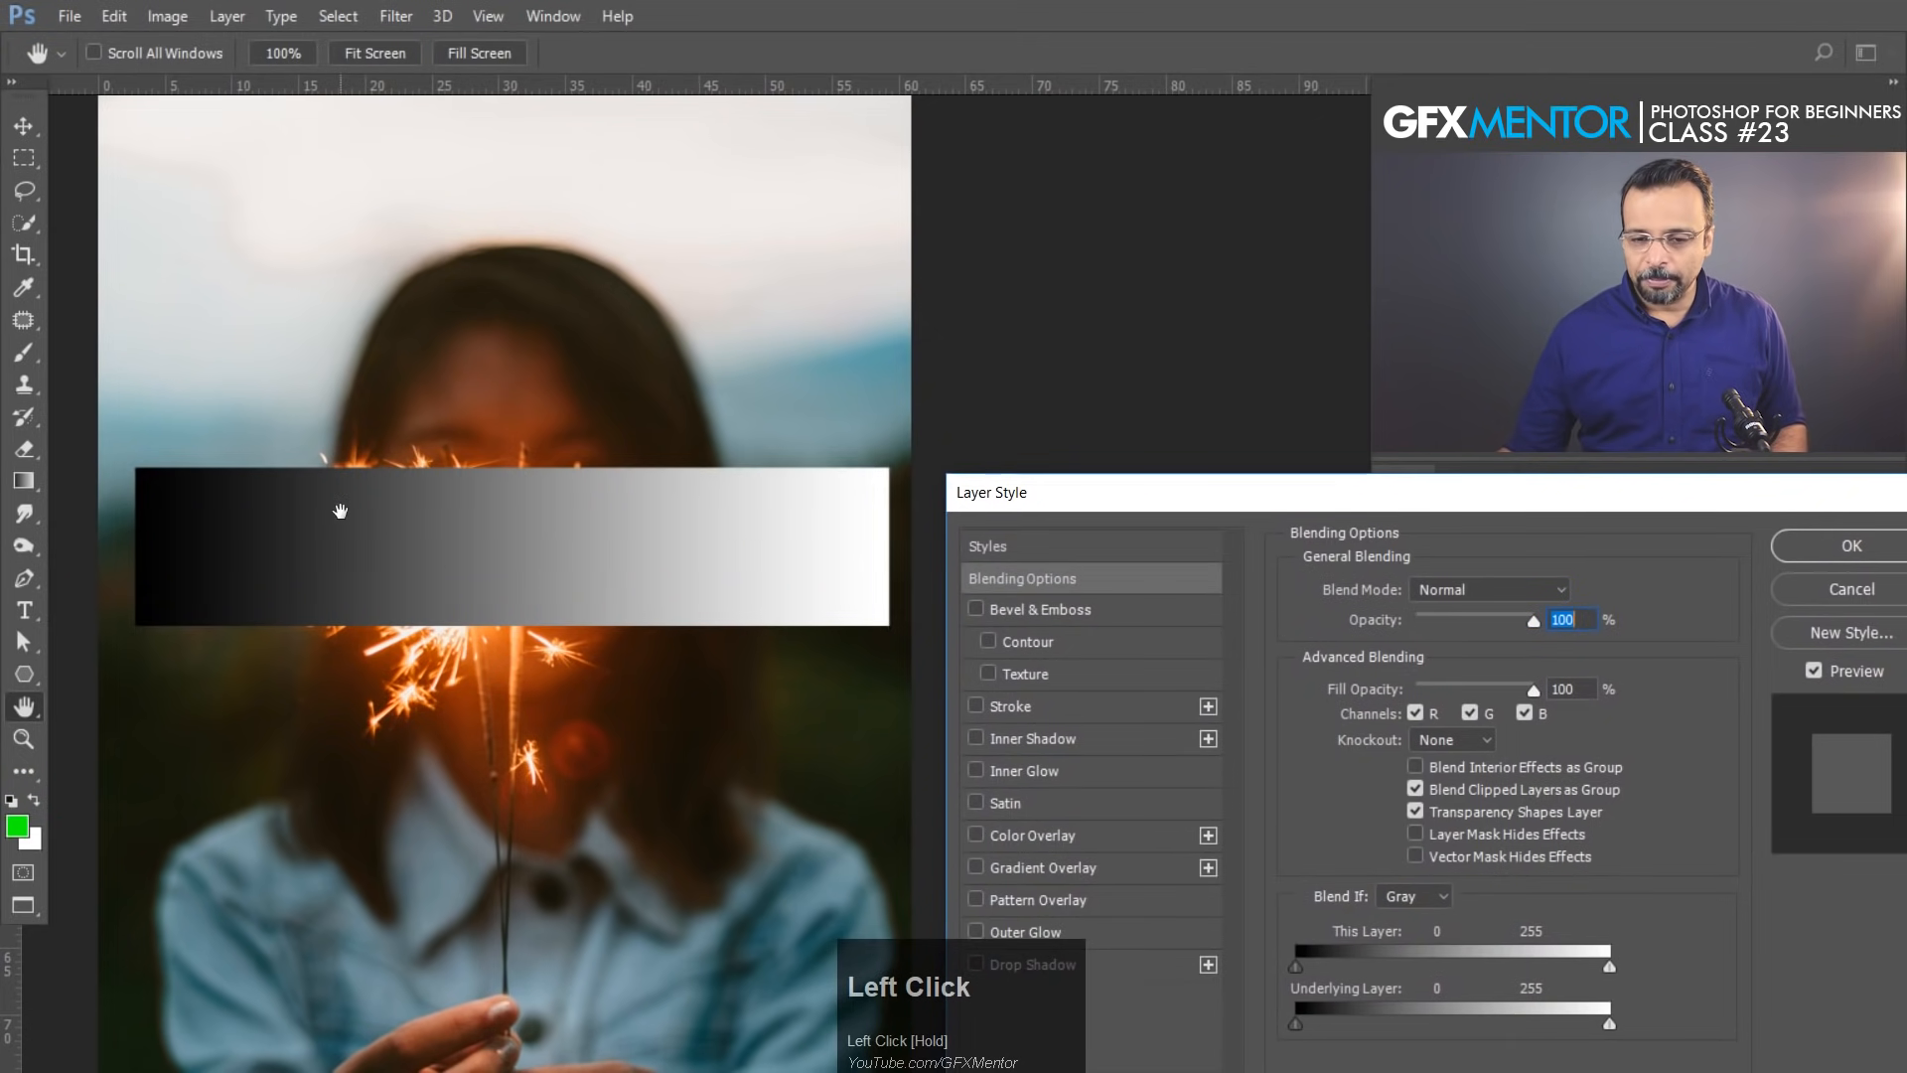
{"action": "mouse_move", "coordinate": [1376, 502]}
{"action": "left_mouse_down"}
{"action": "mouse_move", "coordinate": [1441, 892]}
{"action": "mouse_move", "coordinate": [1363, 502]}
{"action": "left_mouse_up"}
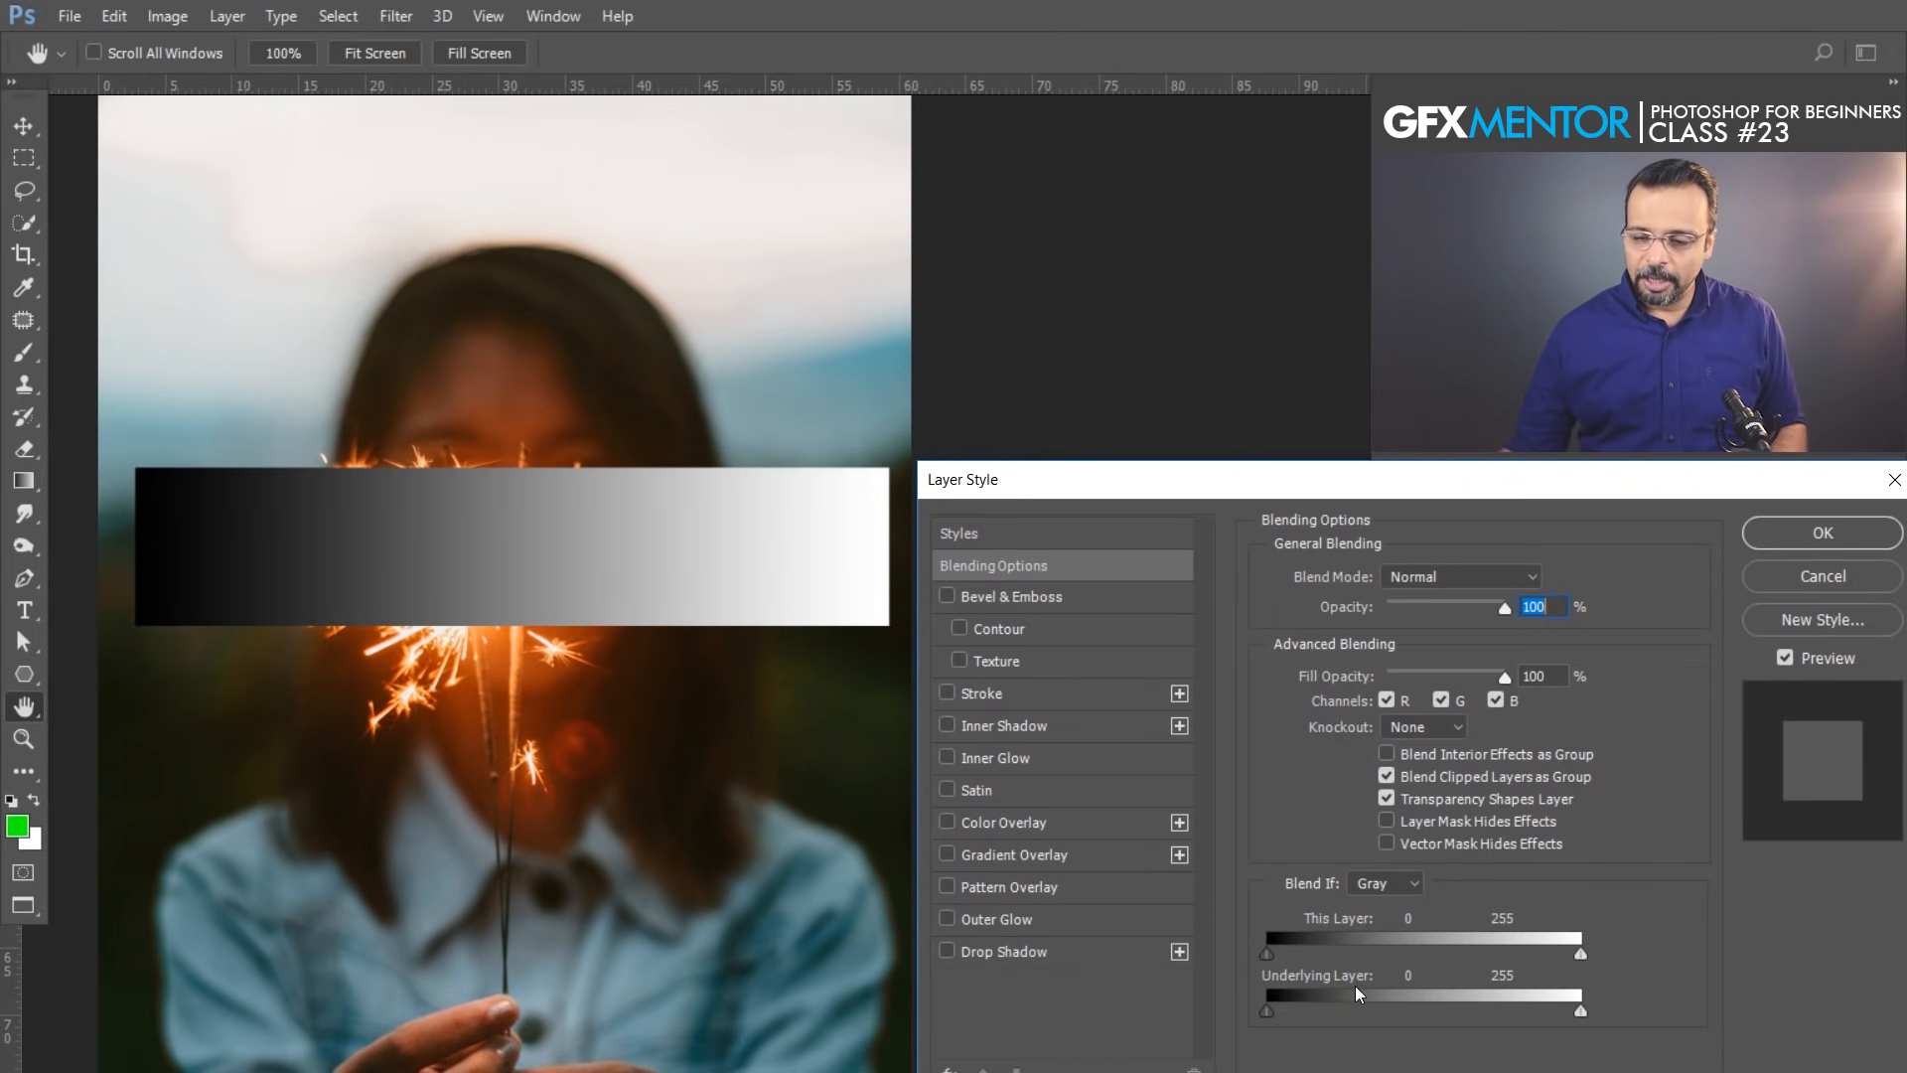
{"action": "left_click", "coordinate": [1412, 885]}
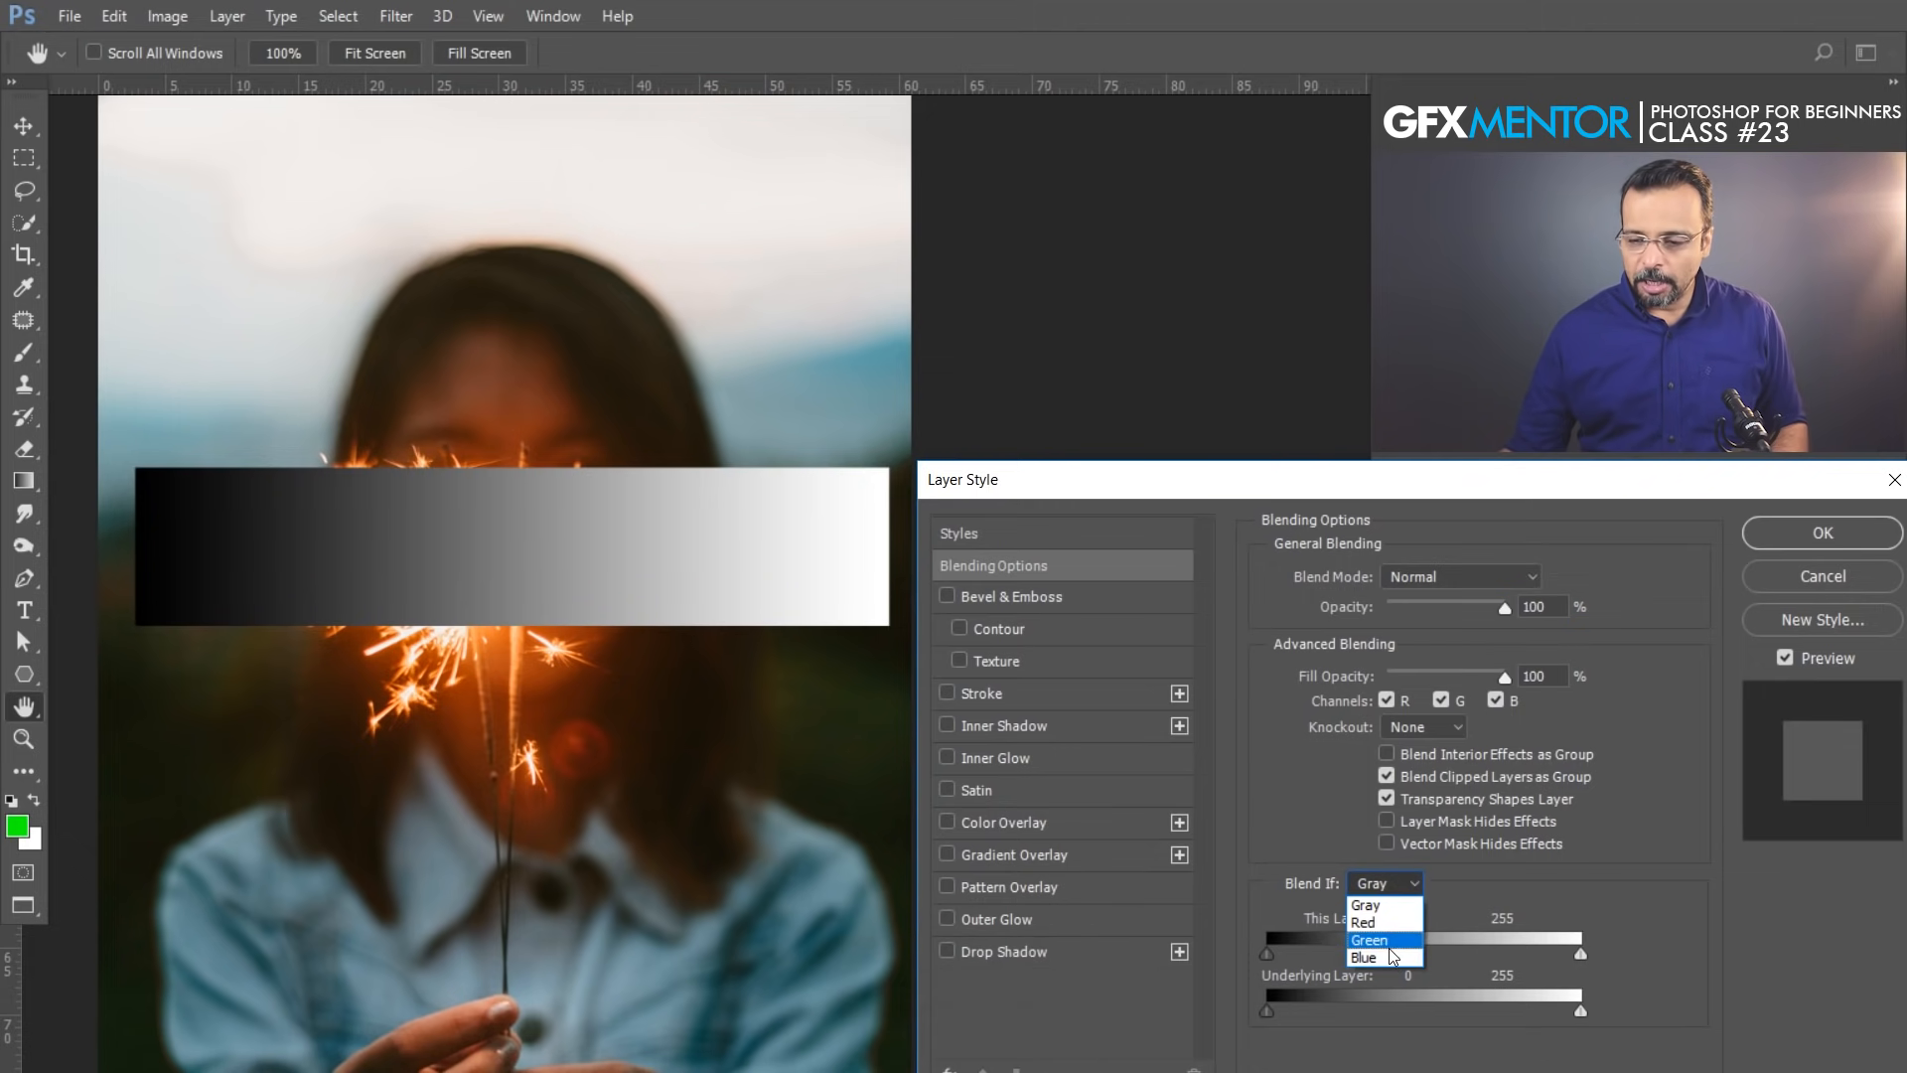
{"action": "left_click", "coordinate": [1386, 912]}
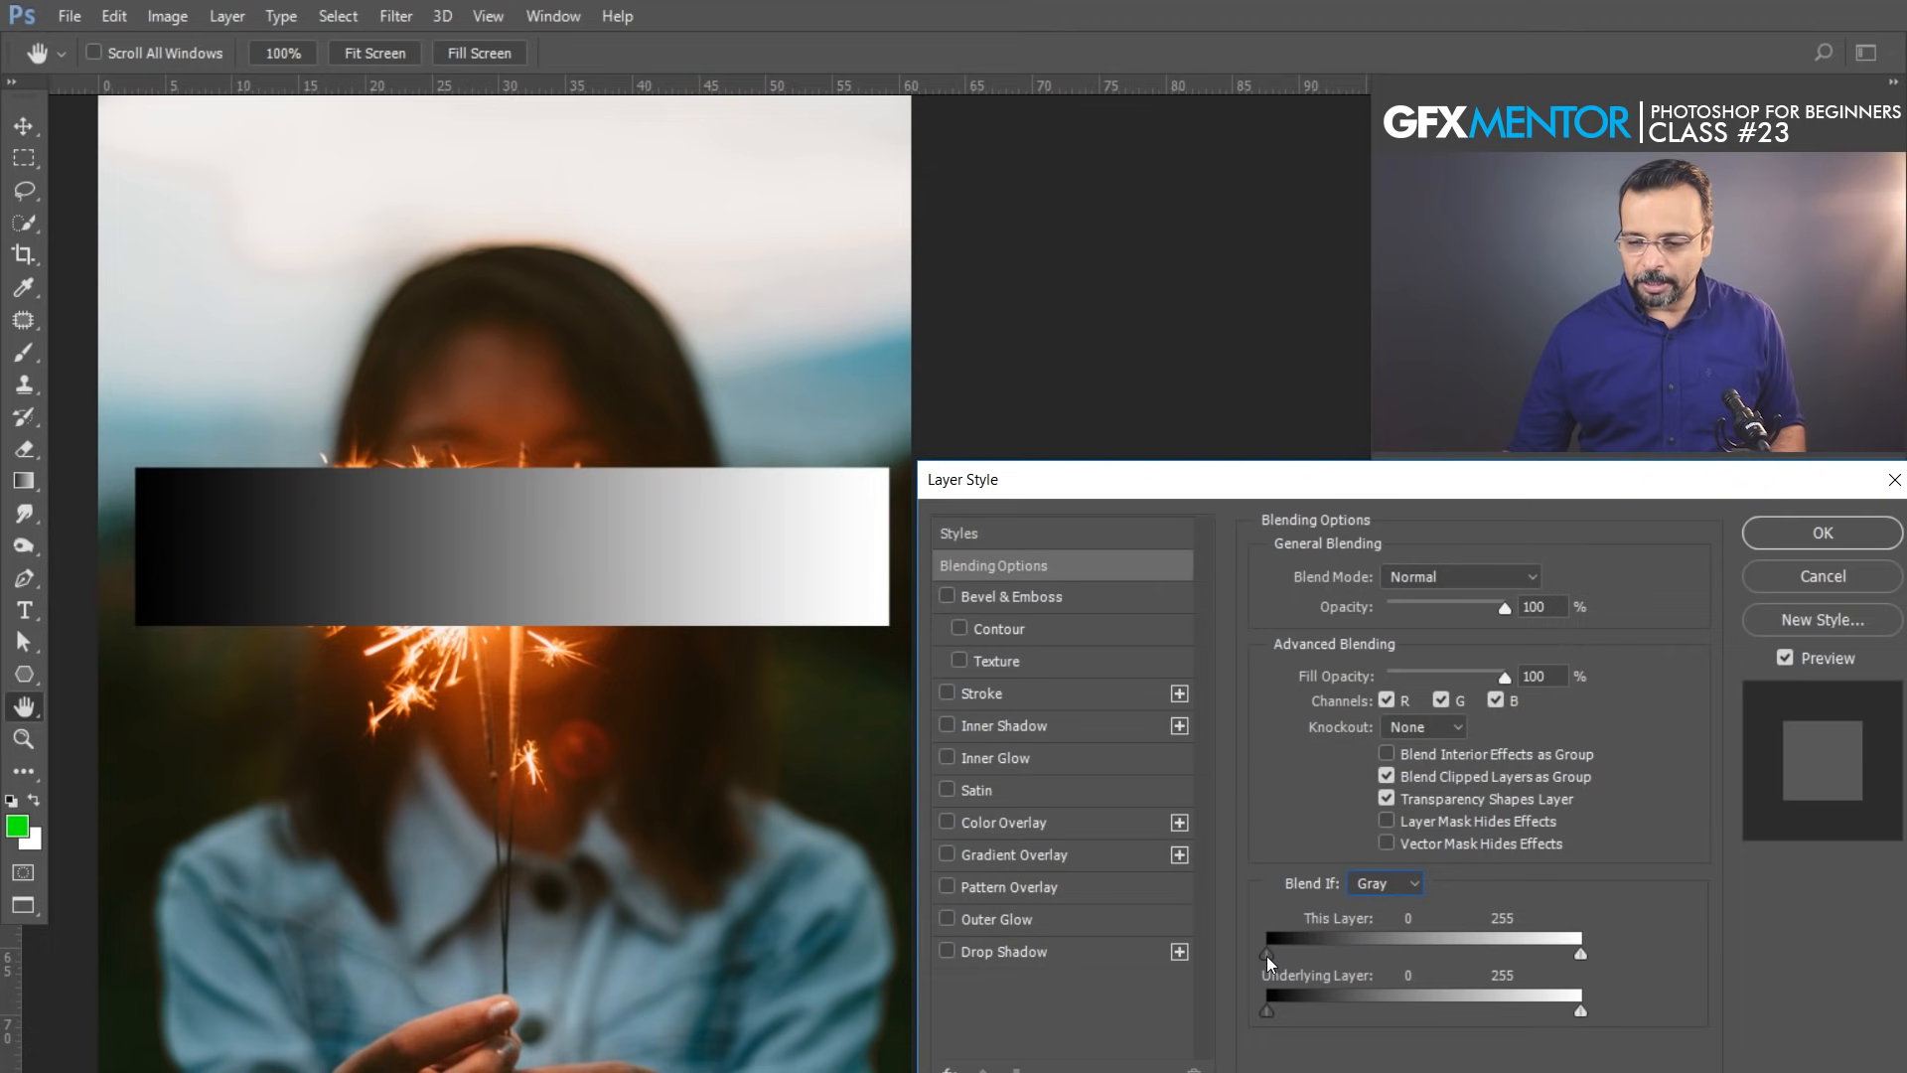
Try This Layer's black limit at 72, and separately its white limit at 159 and 216
{"action": "left_click_drag", "start_coordinate": [1267, 956], "coordinate": [1355, 951]}
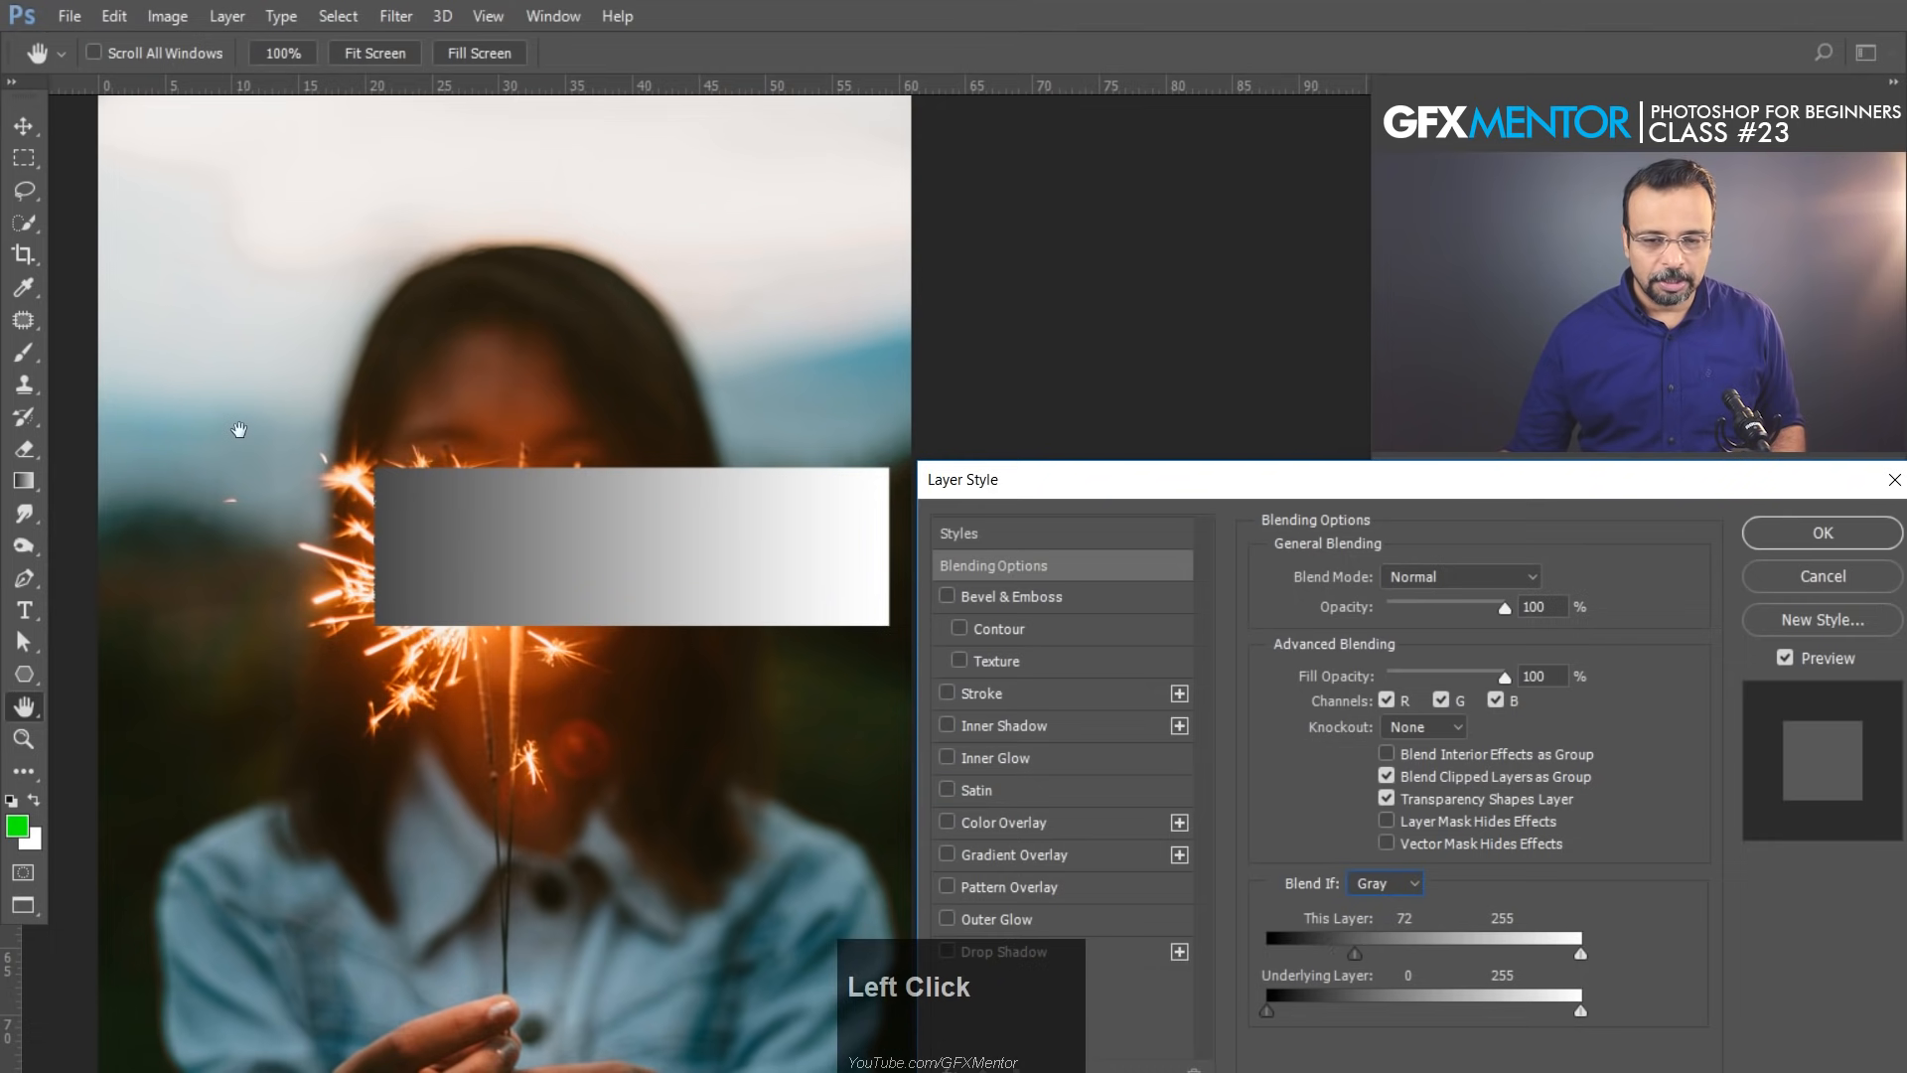
{"action": "left_click_drag", "start_coordinate": [1357, 954], "coordinate": [1463, 958]}
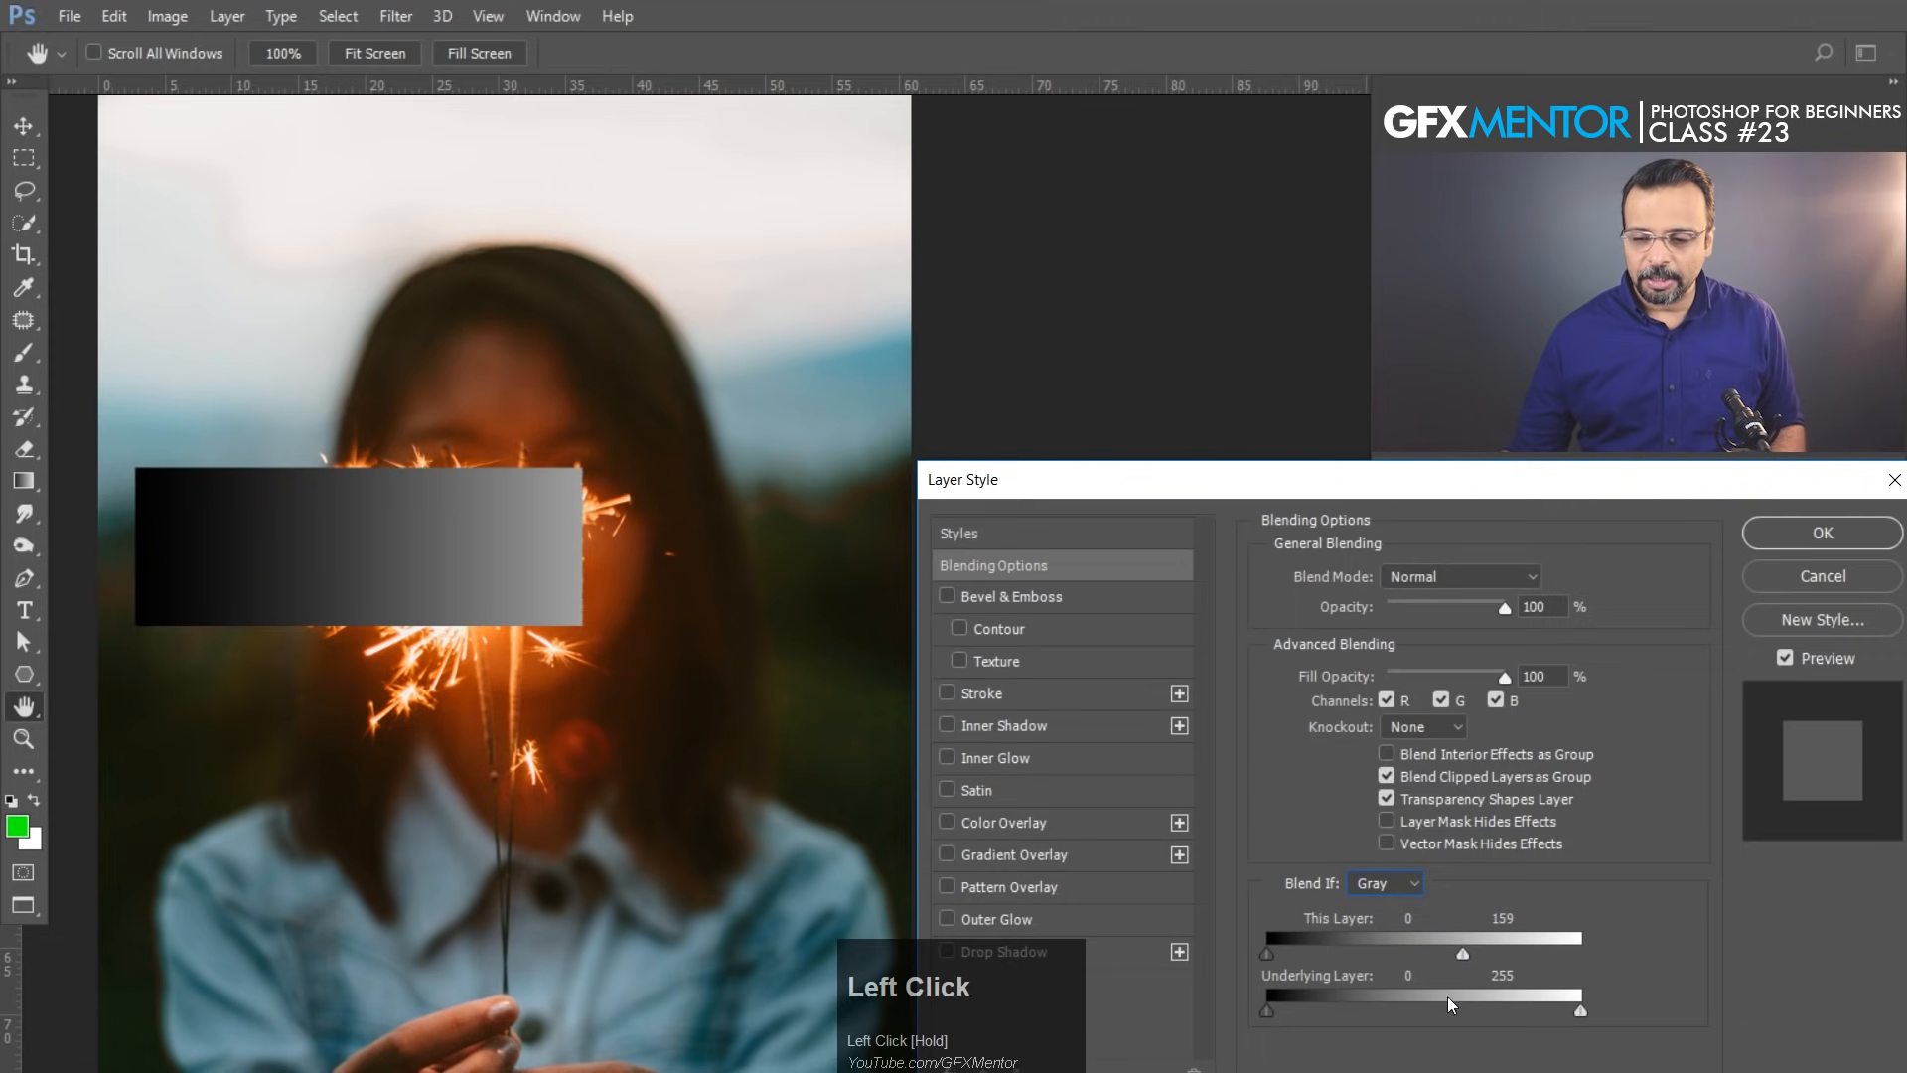
{"action": "left_click_drag", "start_coordinate": [1463, 953], "coordinate": [1534, 948]}
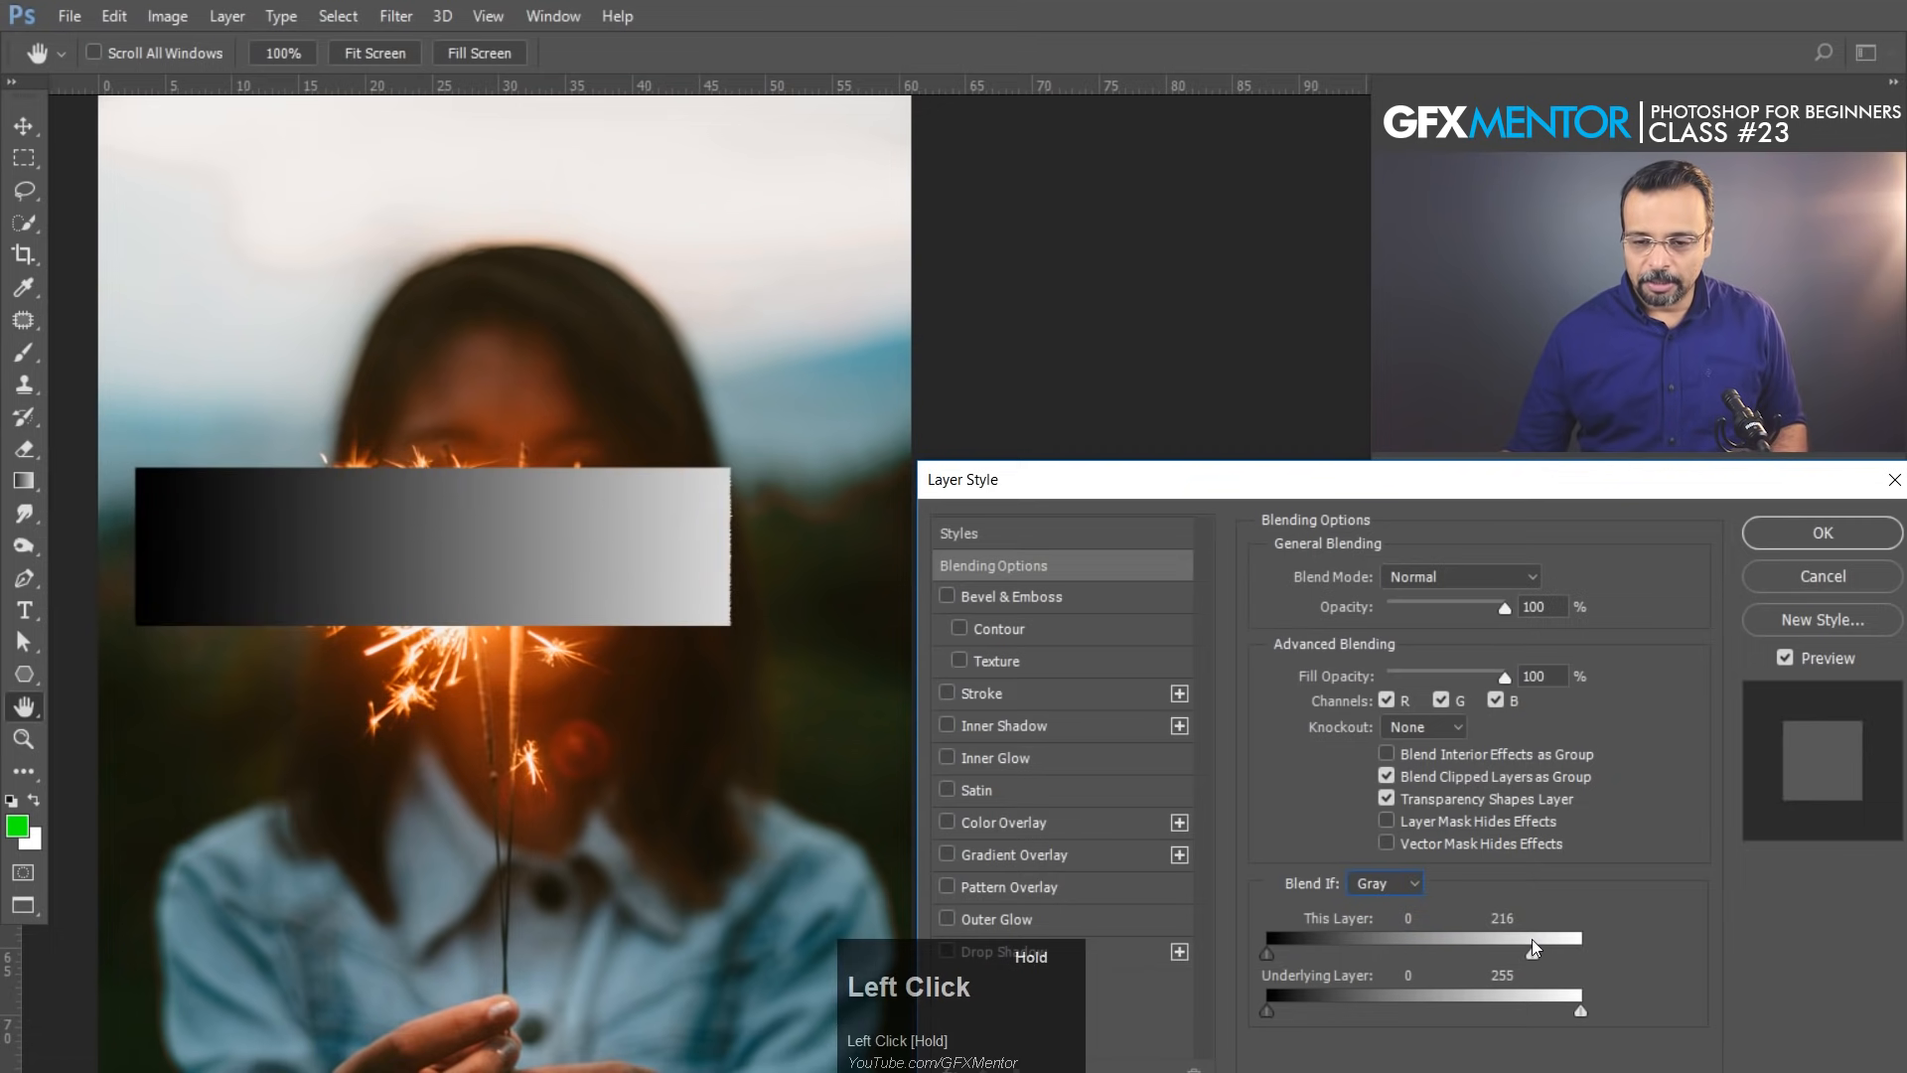
Examine the gradient's cut-off edge up close and restore This Layer's white limit to 255
{"action": "left_click", "coordinate": [775, 551], "text": "ctrl"}
{"action": "left_click_drag", "start_coordinate": [773, 550], "coordinate": [1005, 745]}
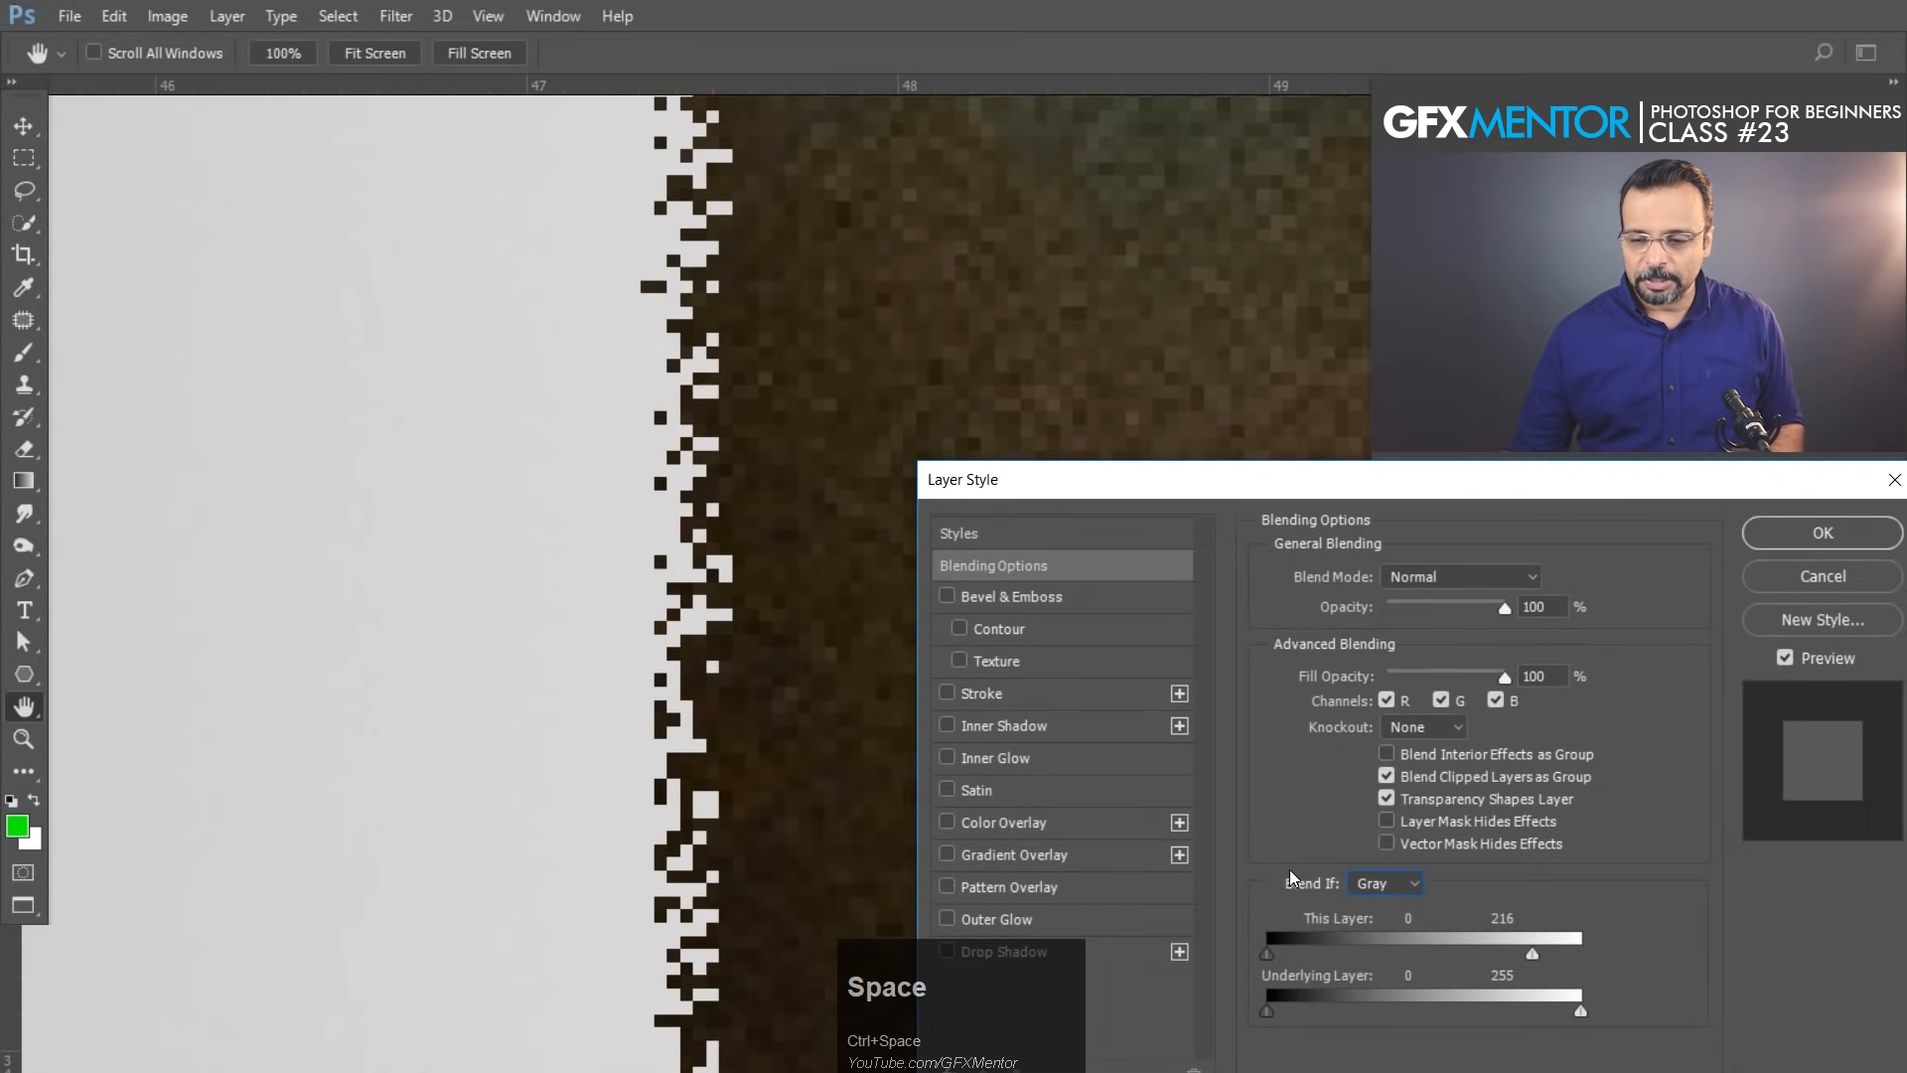
{"action": "mouse_move", "coordinate": [1535, 960]}
{"action": "left_mouse_down"}
{"action": "mouse_move", "coordinate": [1501, 958]}
{"action": "mouse_move", "coordinate": [1536, 963]}
{"action": "left_mouse_up"}
{"action": "left_click_drag", "start_coordinate": [755, 472], "coordinate": [465, 542]}
{"action": "left_click_drag", "start_coordinate": [1535, 959], "coordinate": [1586, 956]}
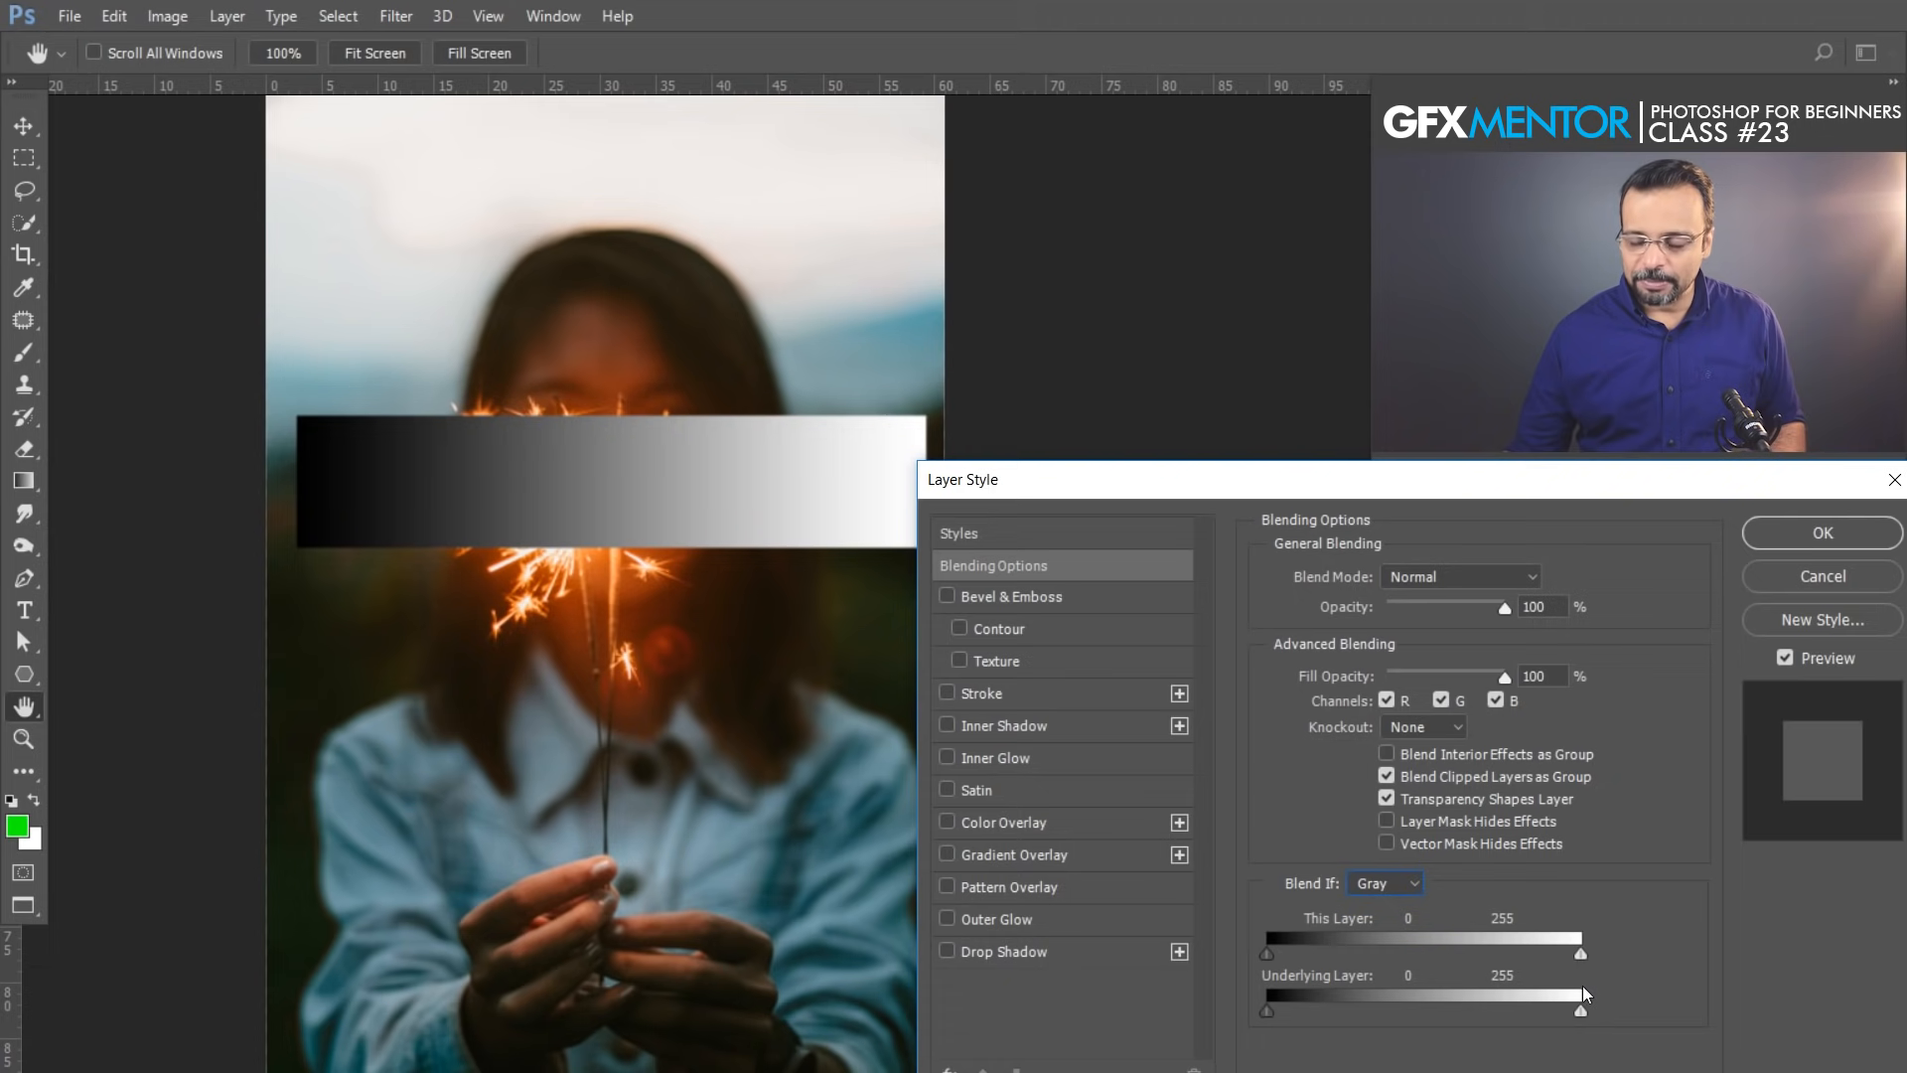
Split This Layer's white limit into a soft range of 177 / 255
{"action": "key", "text": "alt"}
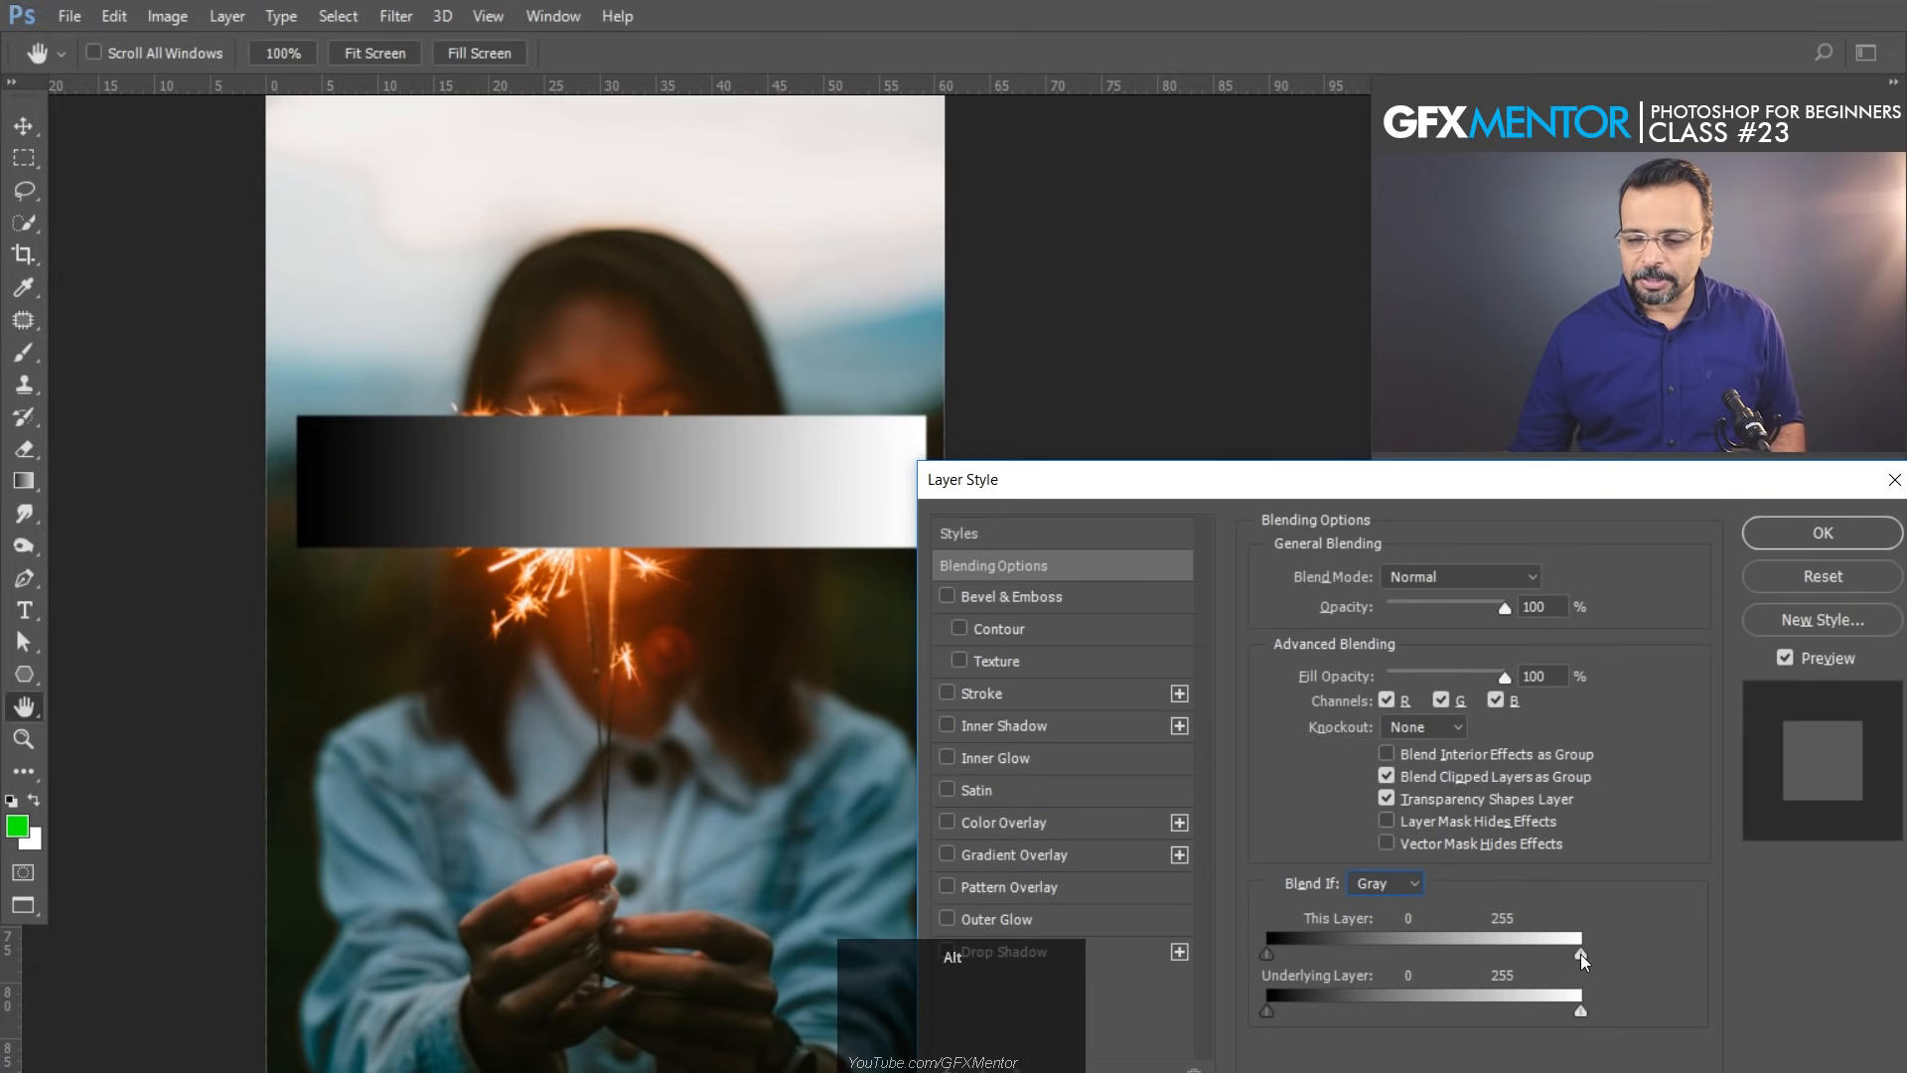
{"action": "left_click_drag", "start_coordinate": [1581, 958], "coordinate": [1563, 959]}
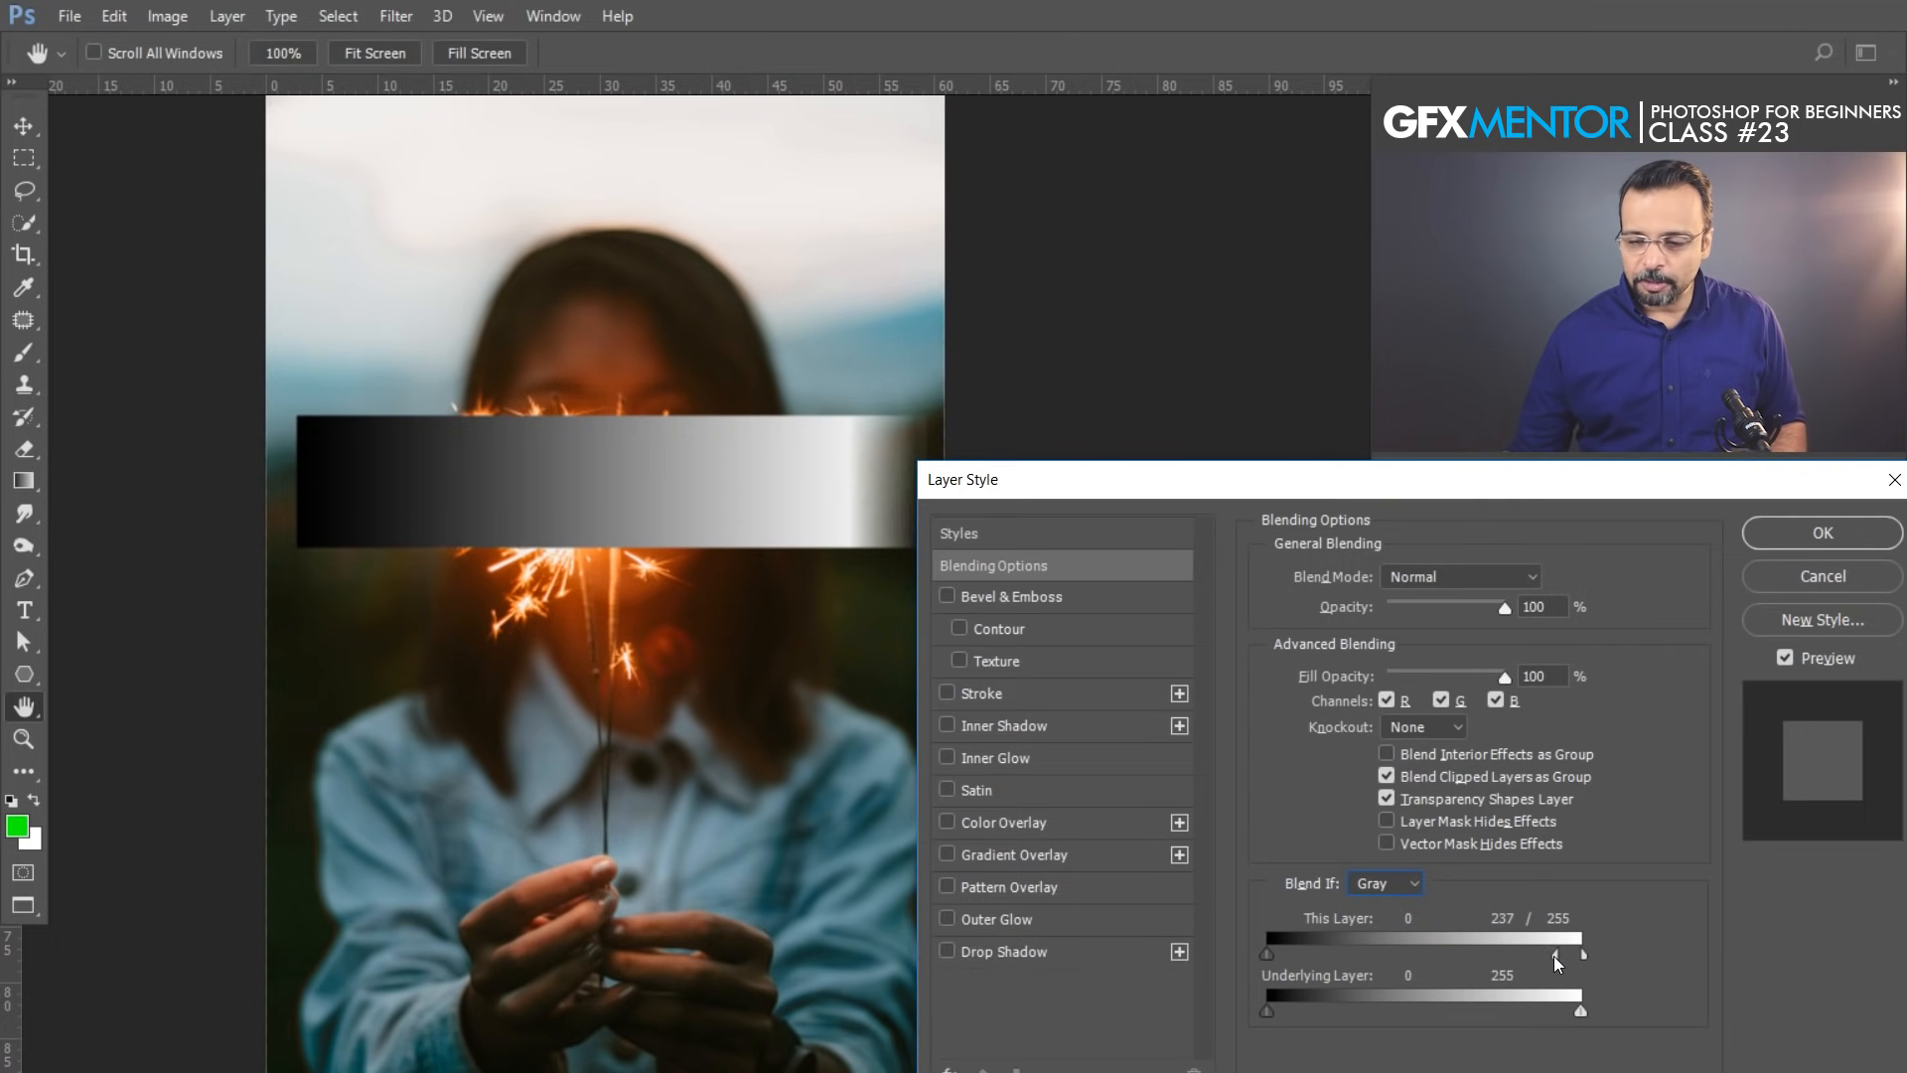
{"action": "left_click_drag", "start_coordinate": [1556, 957], "coordinate": [1506, 959]}
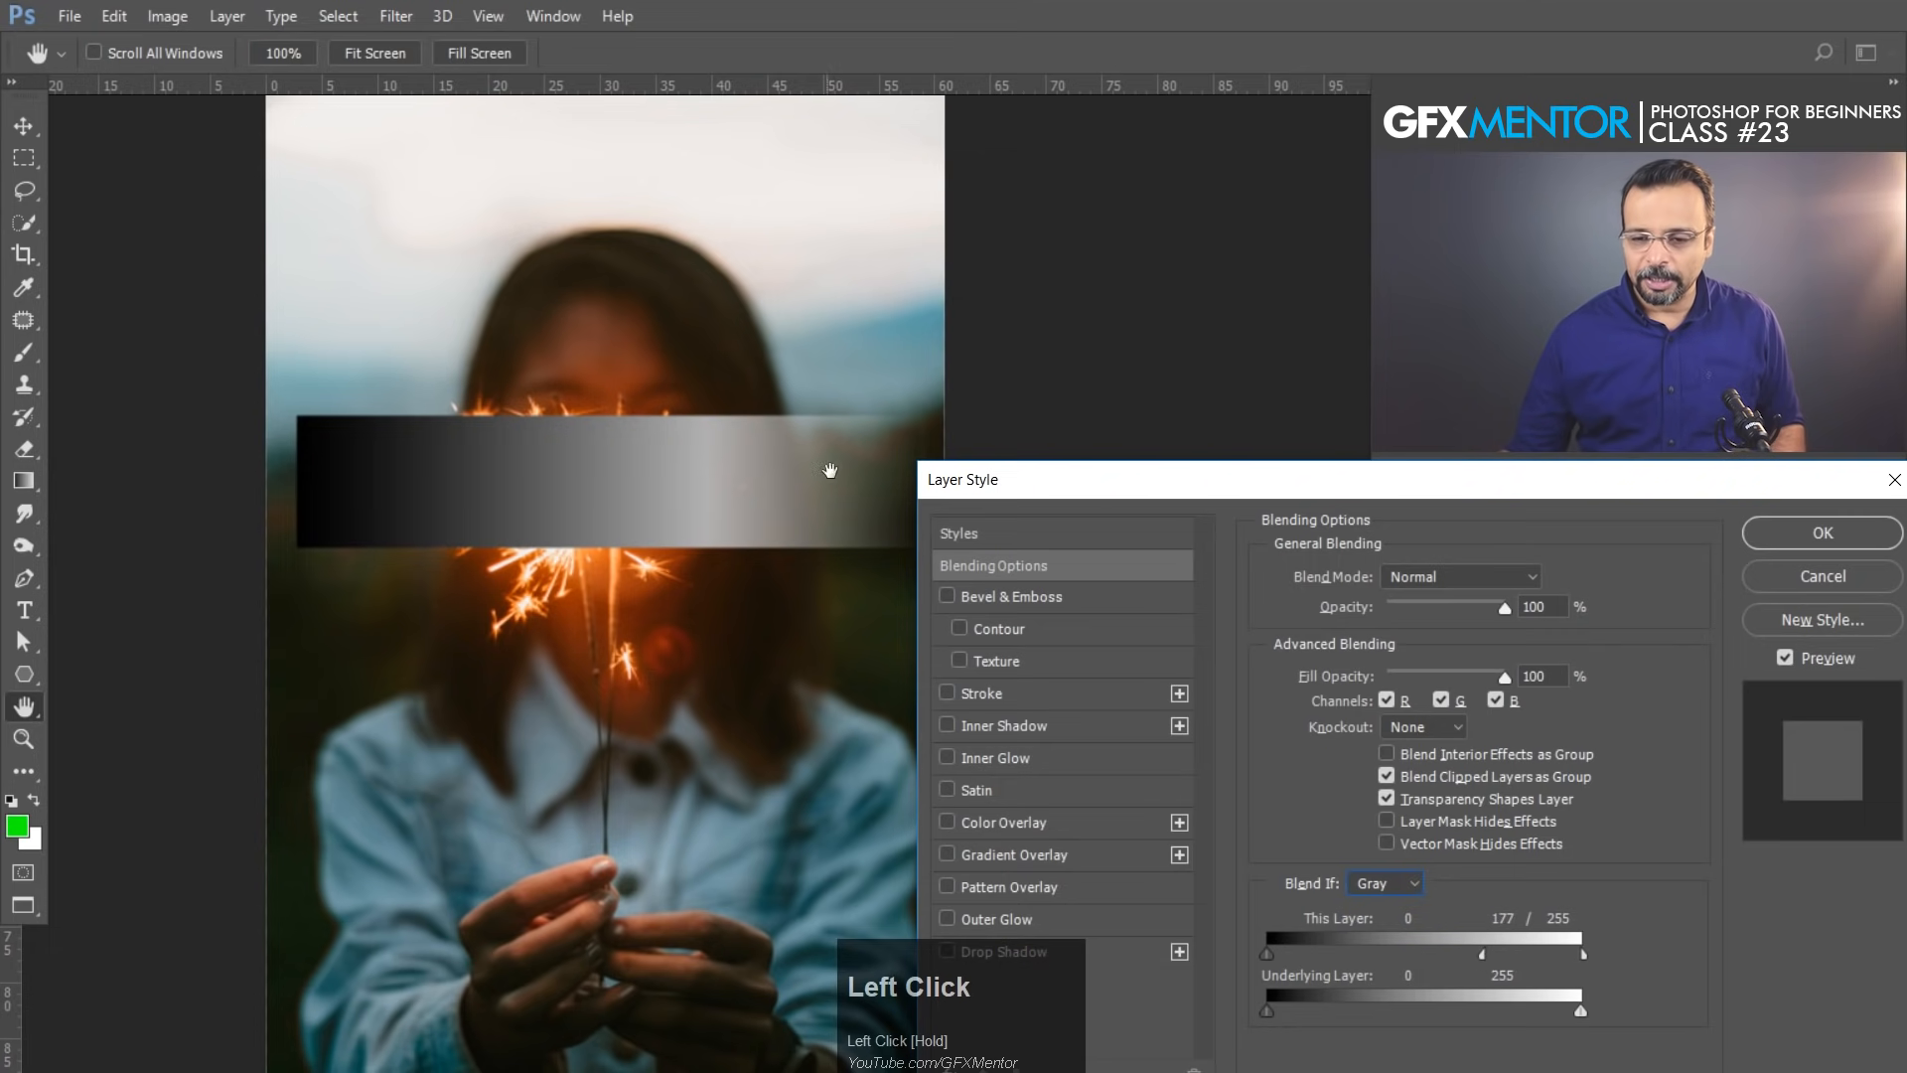
Widen the fade of the gradient's light tones by setting This Layer's split white range to 127 / 241
{"action": "left_click_drag", "start_coordinate": [970, 491], "coordinate": [1055, 524]}
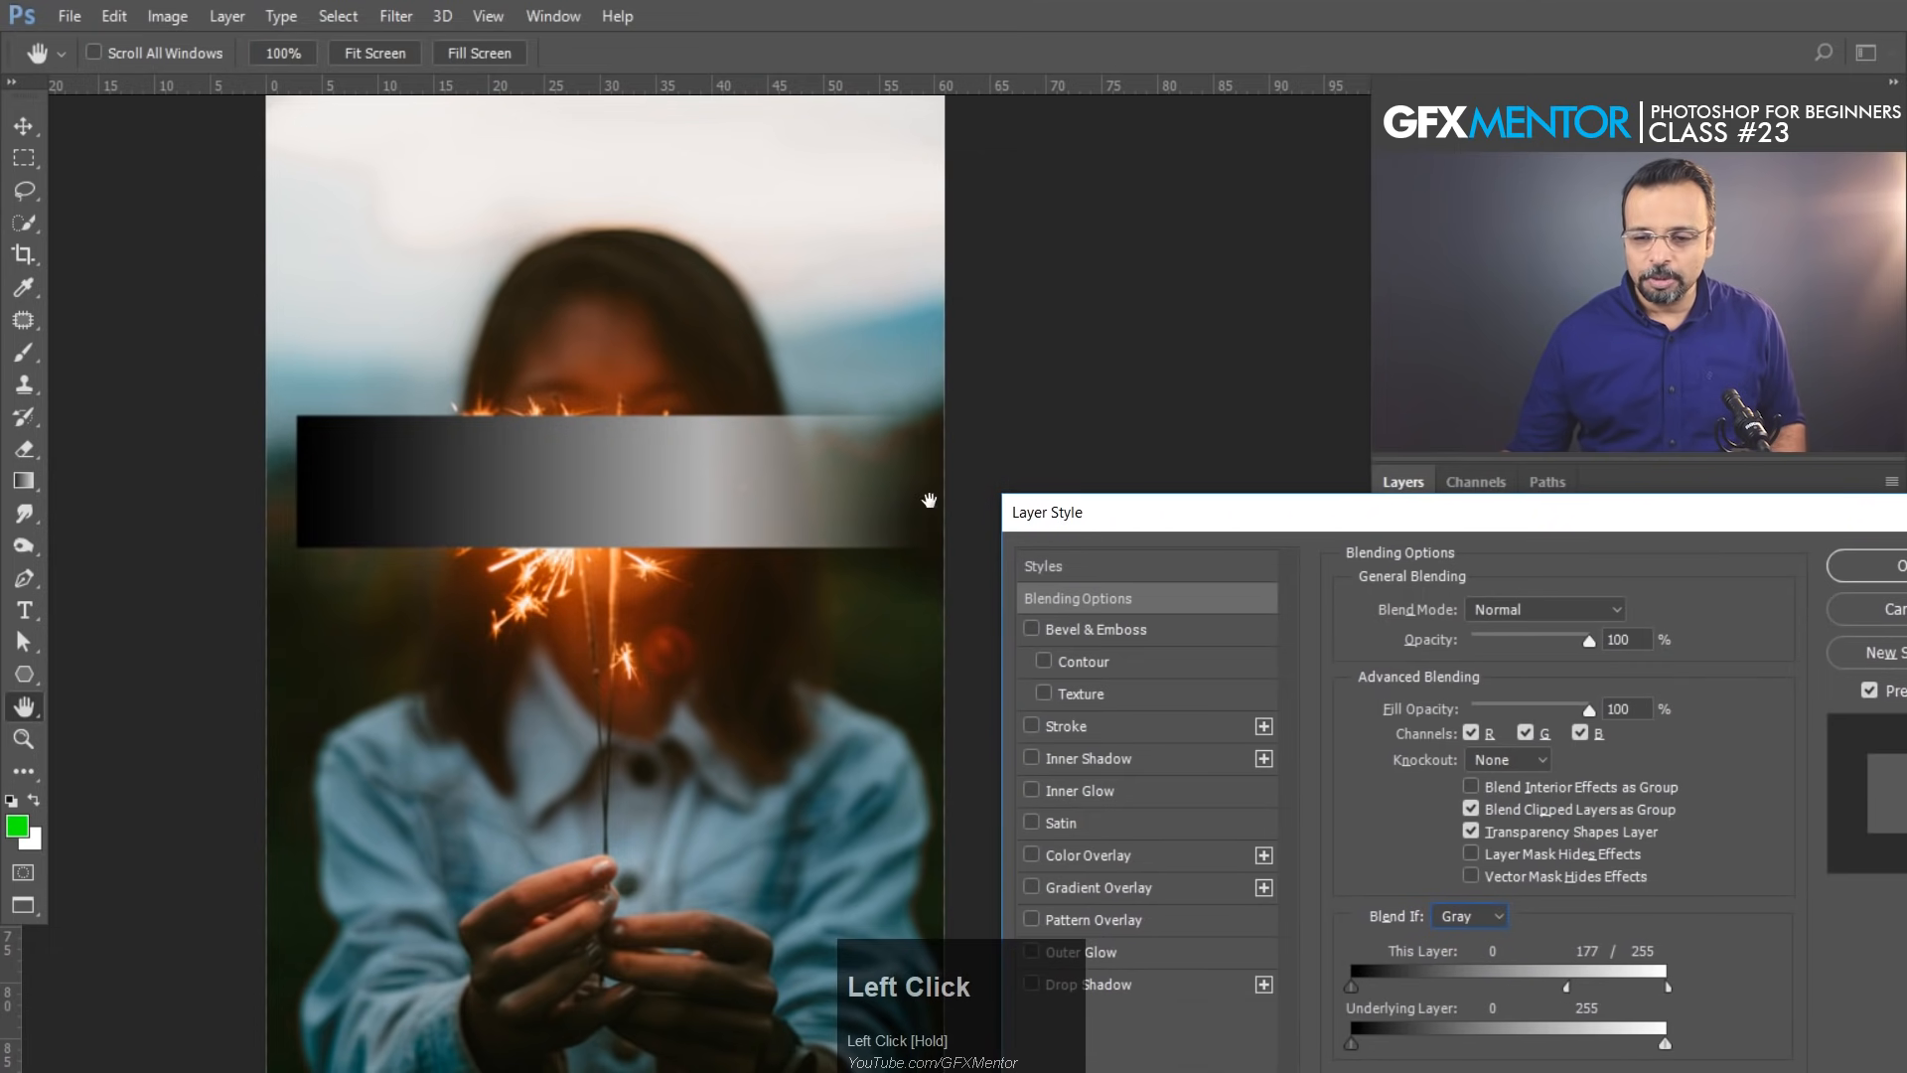
{"action": "mouse_move", "coordinate": [929, 499]}
{"action": "left_mouse_down"}
{"action": "mouse_move", "coordinate": [1103, 608]}
{"action": "mouse_move", "coordinate": [954, 512]}
{"action": "left_mouse_up"}
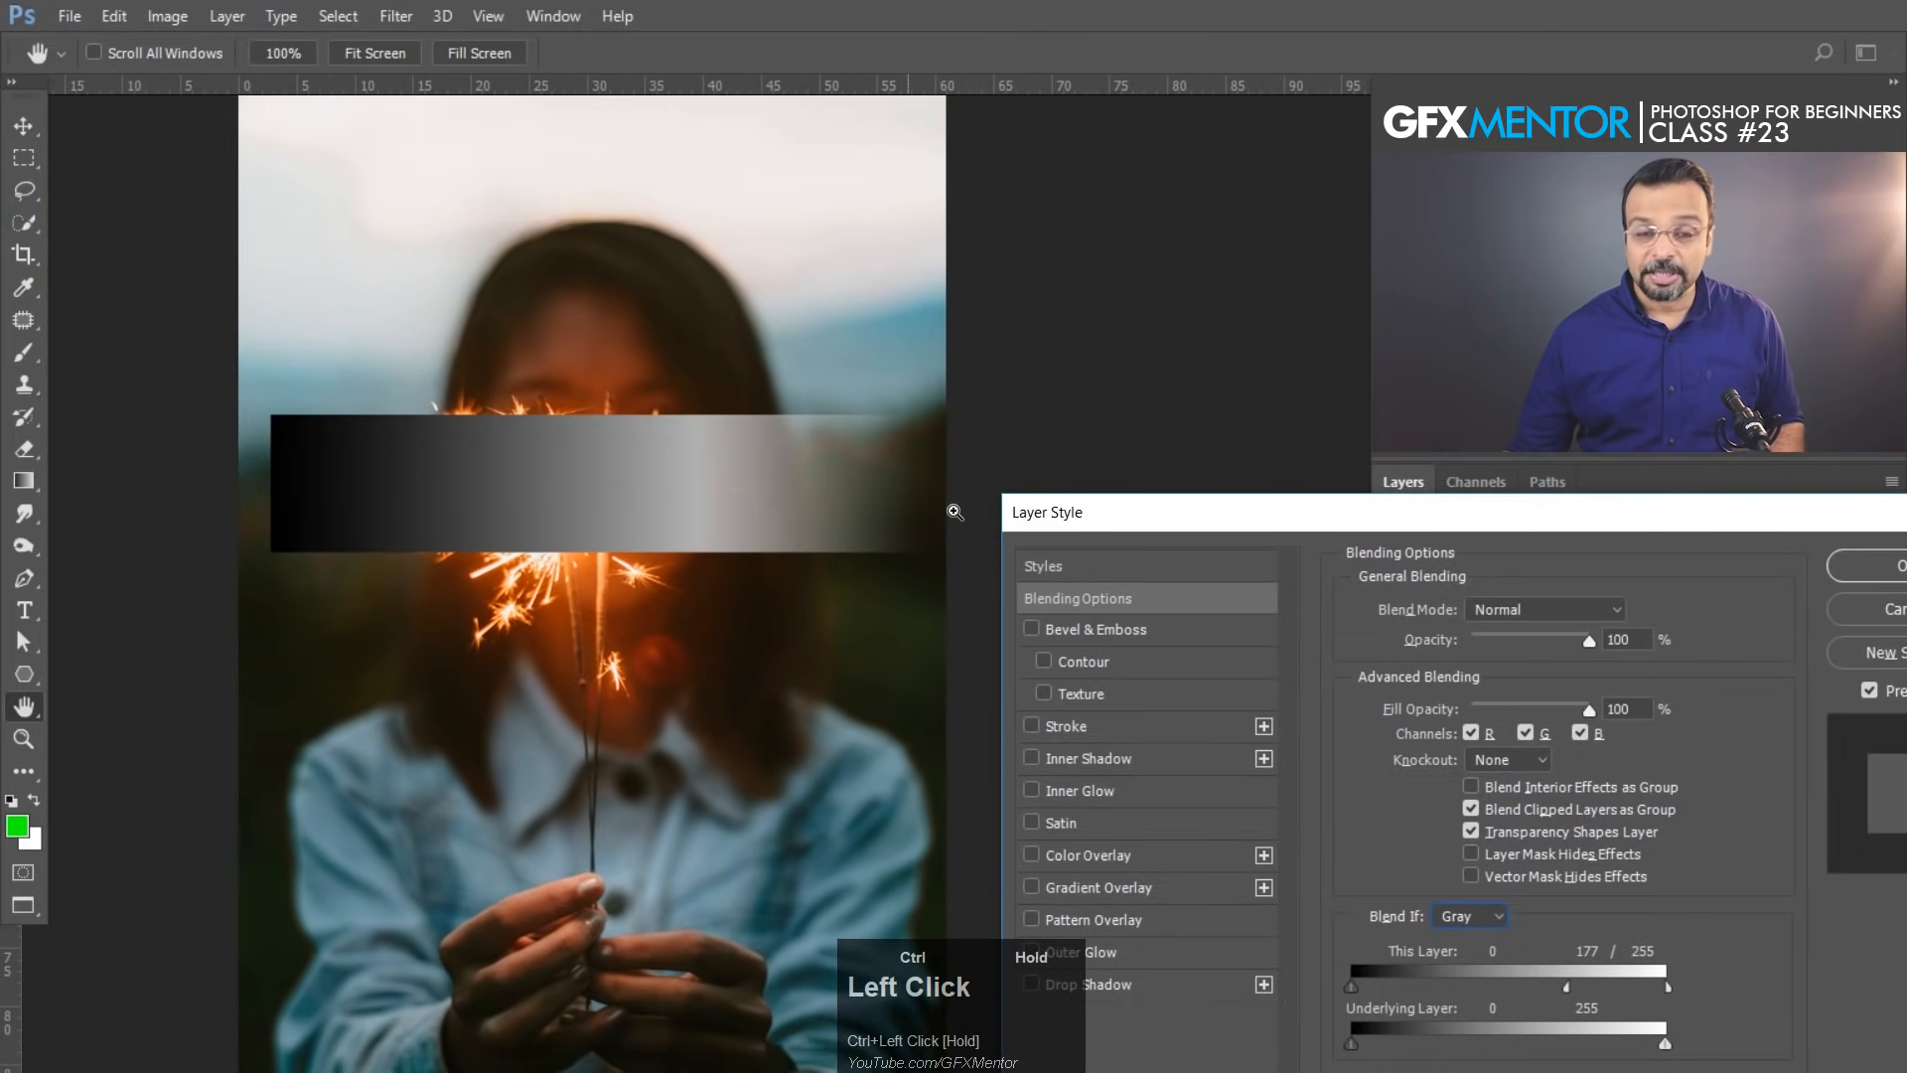
{"action": "left_click_drag", "start_coordinate": [1567, 994], "coordinate": [1503, 991]}
{"action": "mouse_move", "coordinate": [1667, 993]}
{"action": "left_mouse_down"}
{"action": "mouse_move", "coordinate": [1611, 994]}
{"action": "mouse_move", "coordinate": [1650, 993]}
{"action": "left_mouse_up"}
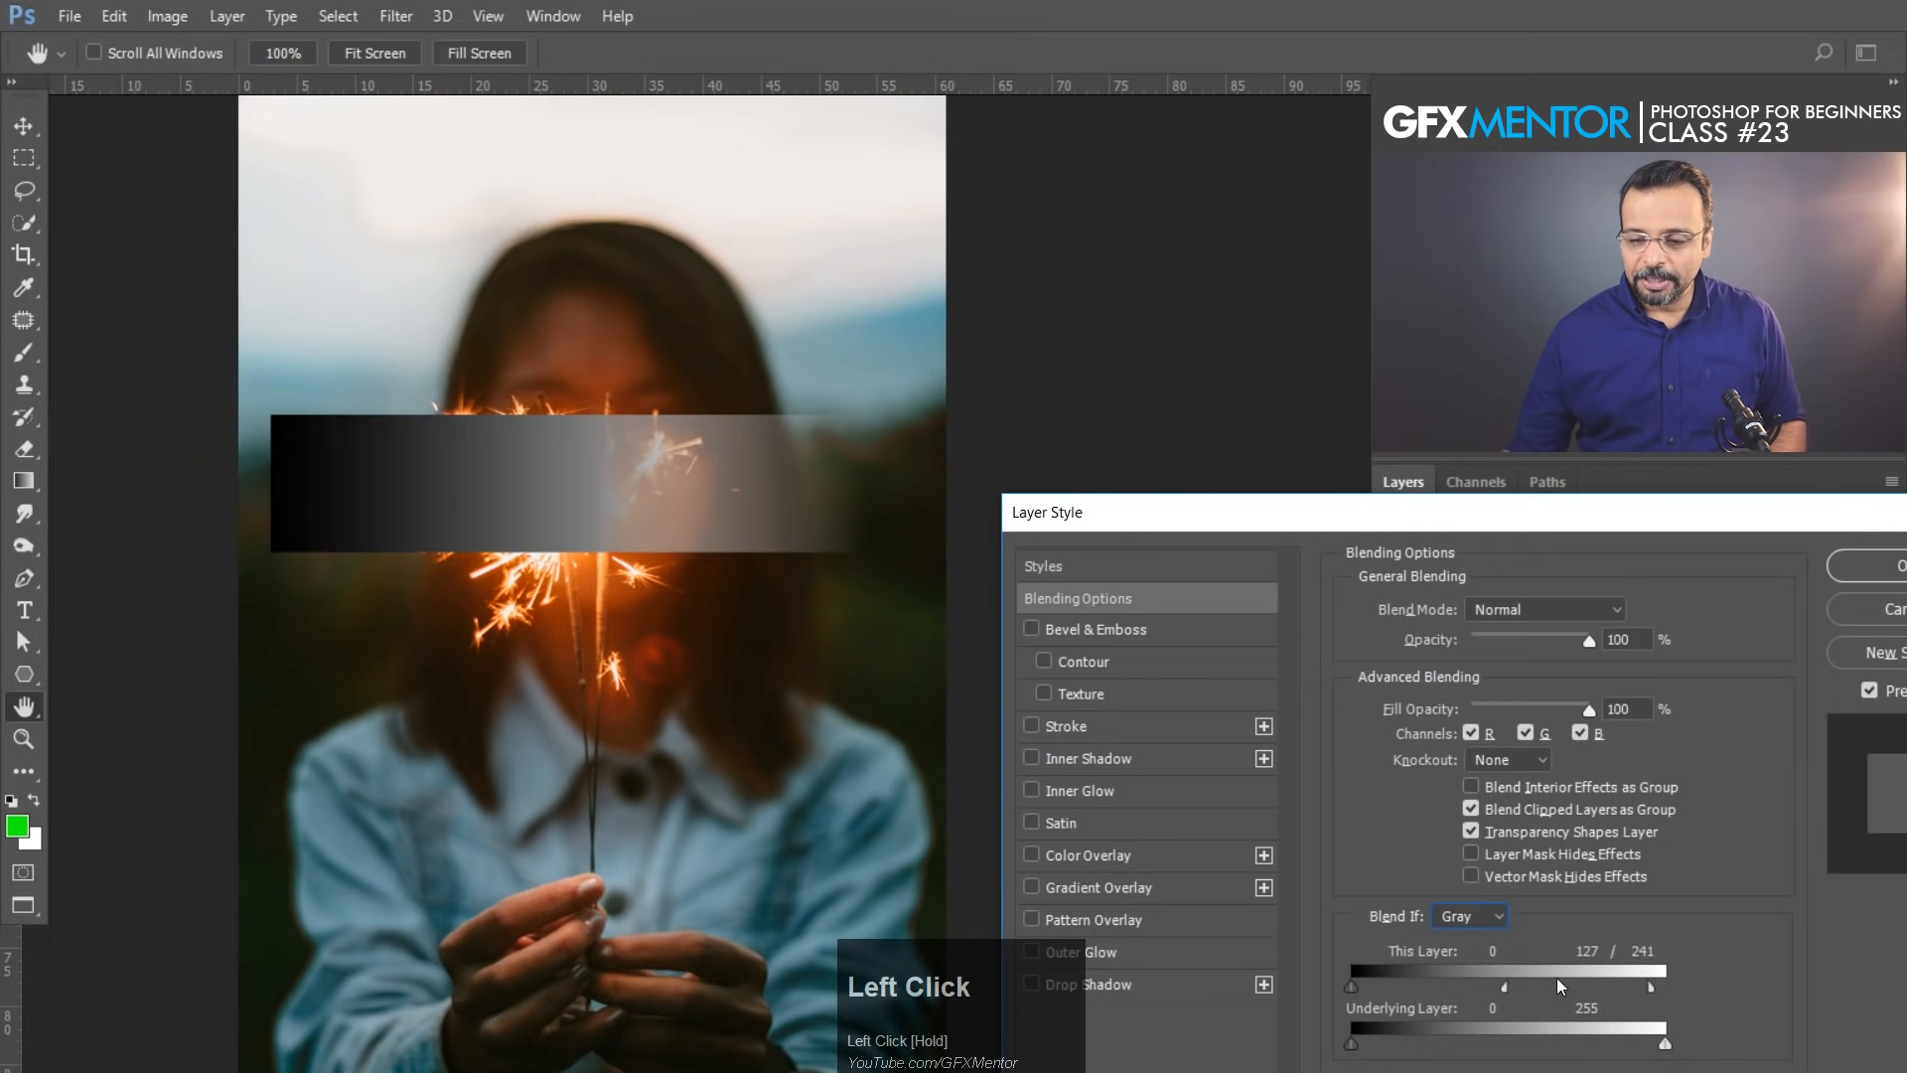
Return both halves of This Layer's split white limit to 255
{"action": "left_click_drag", "start_coordinate": [1398, 521], "coordinate": [1391, 491]}
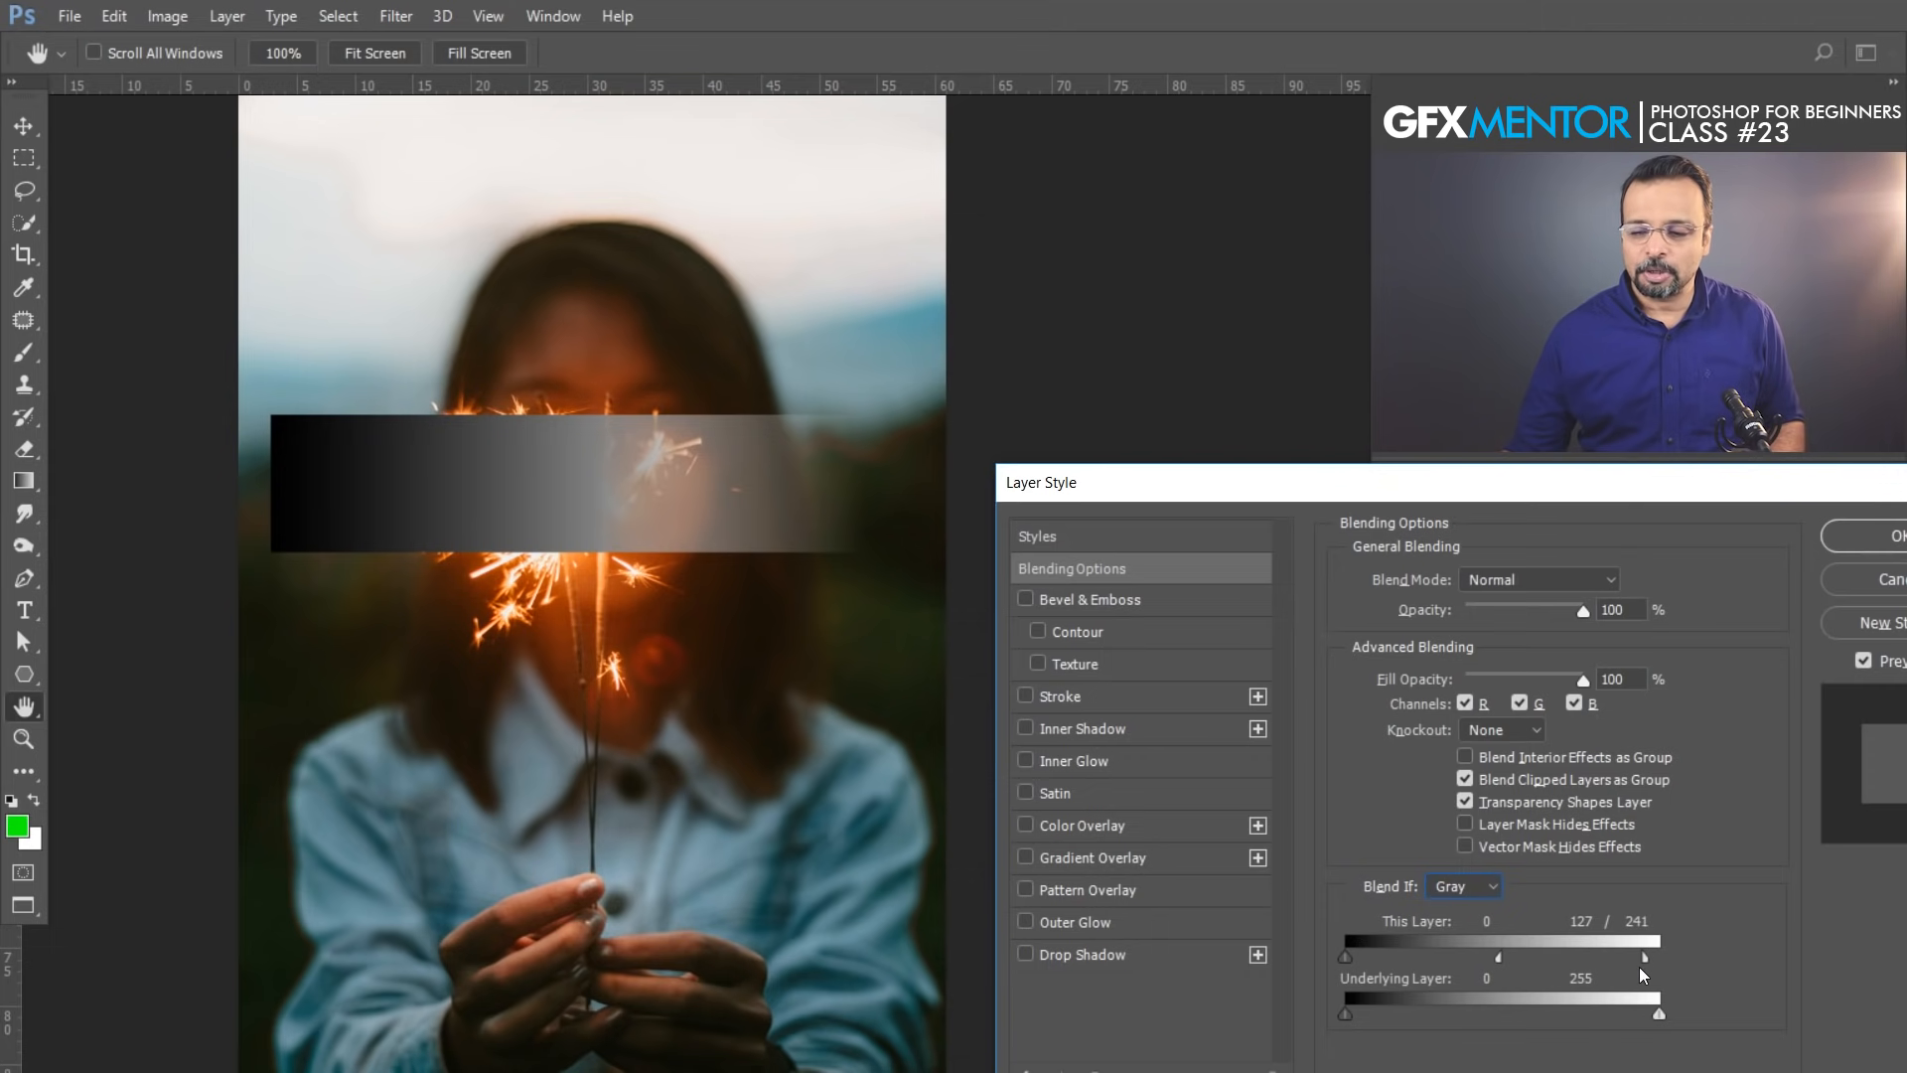
{"action": "mouse_move", "coordinate": [1645, 962]}
{"action": "left_mouse_down"}
{"action": "mouse_move", "coordinate": [1570, 962]}
{"action": "mouse_move", "coordinate": [1660, 959]}
{"action": "left_mouse_up"}
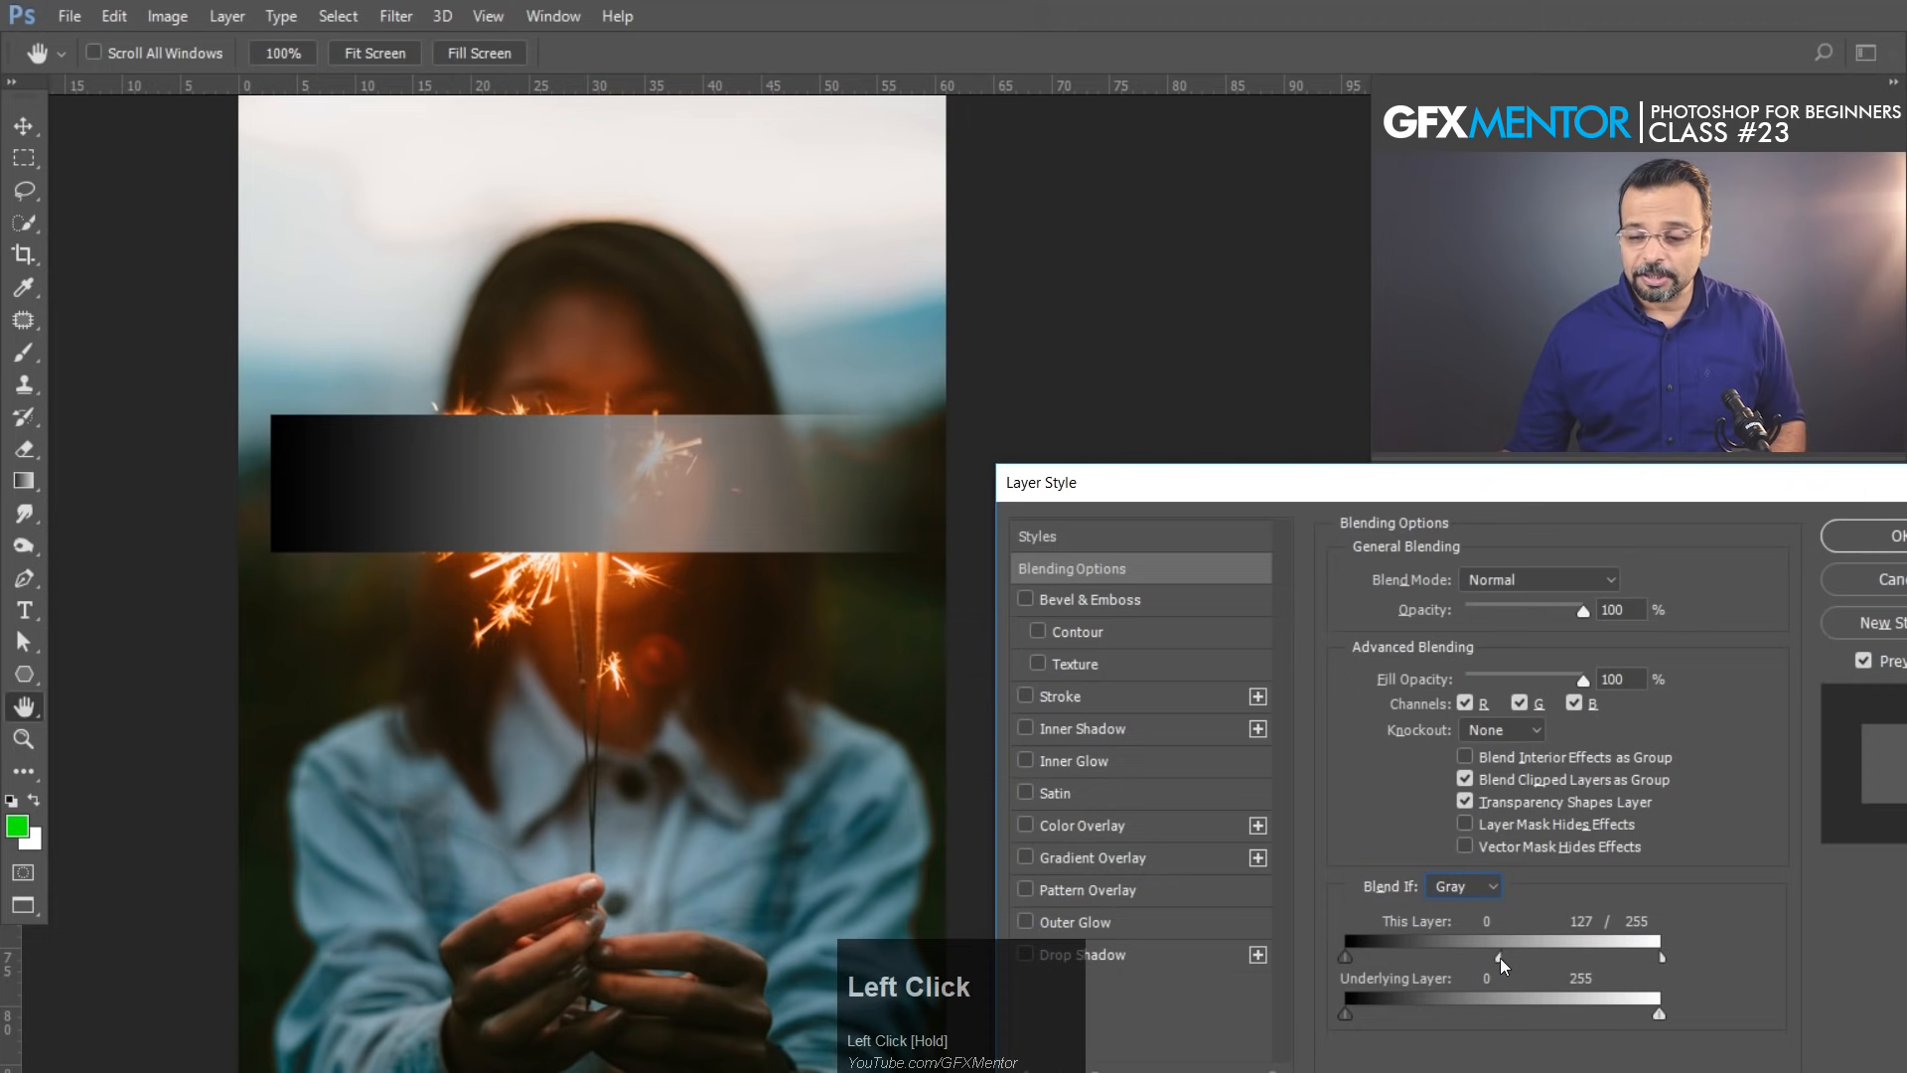
{"action": "left_click_drag", "start_coordinate": [1500, 962], "coordinate": [1659, 959]}
Try fading the gradient's dark tones with This Layer's black limit split at 0 / 113, and reset it to 0
{"action": "left_click_drag", "start_coordinate": [1349, 966], "coordinate": [1487, 944]}
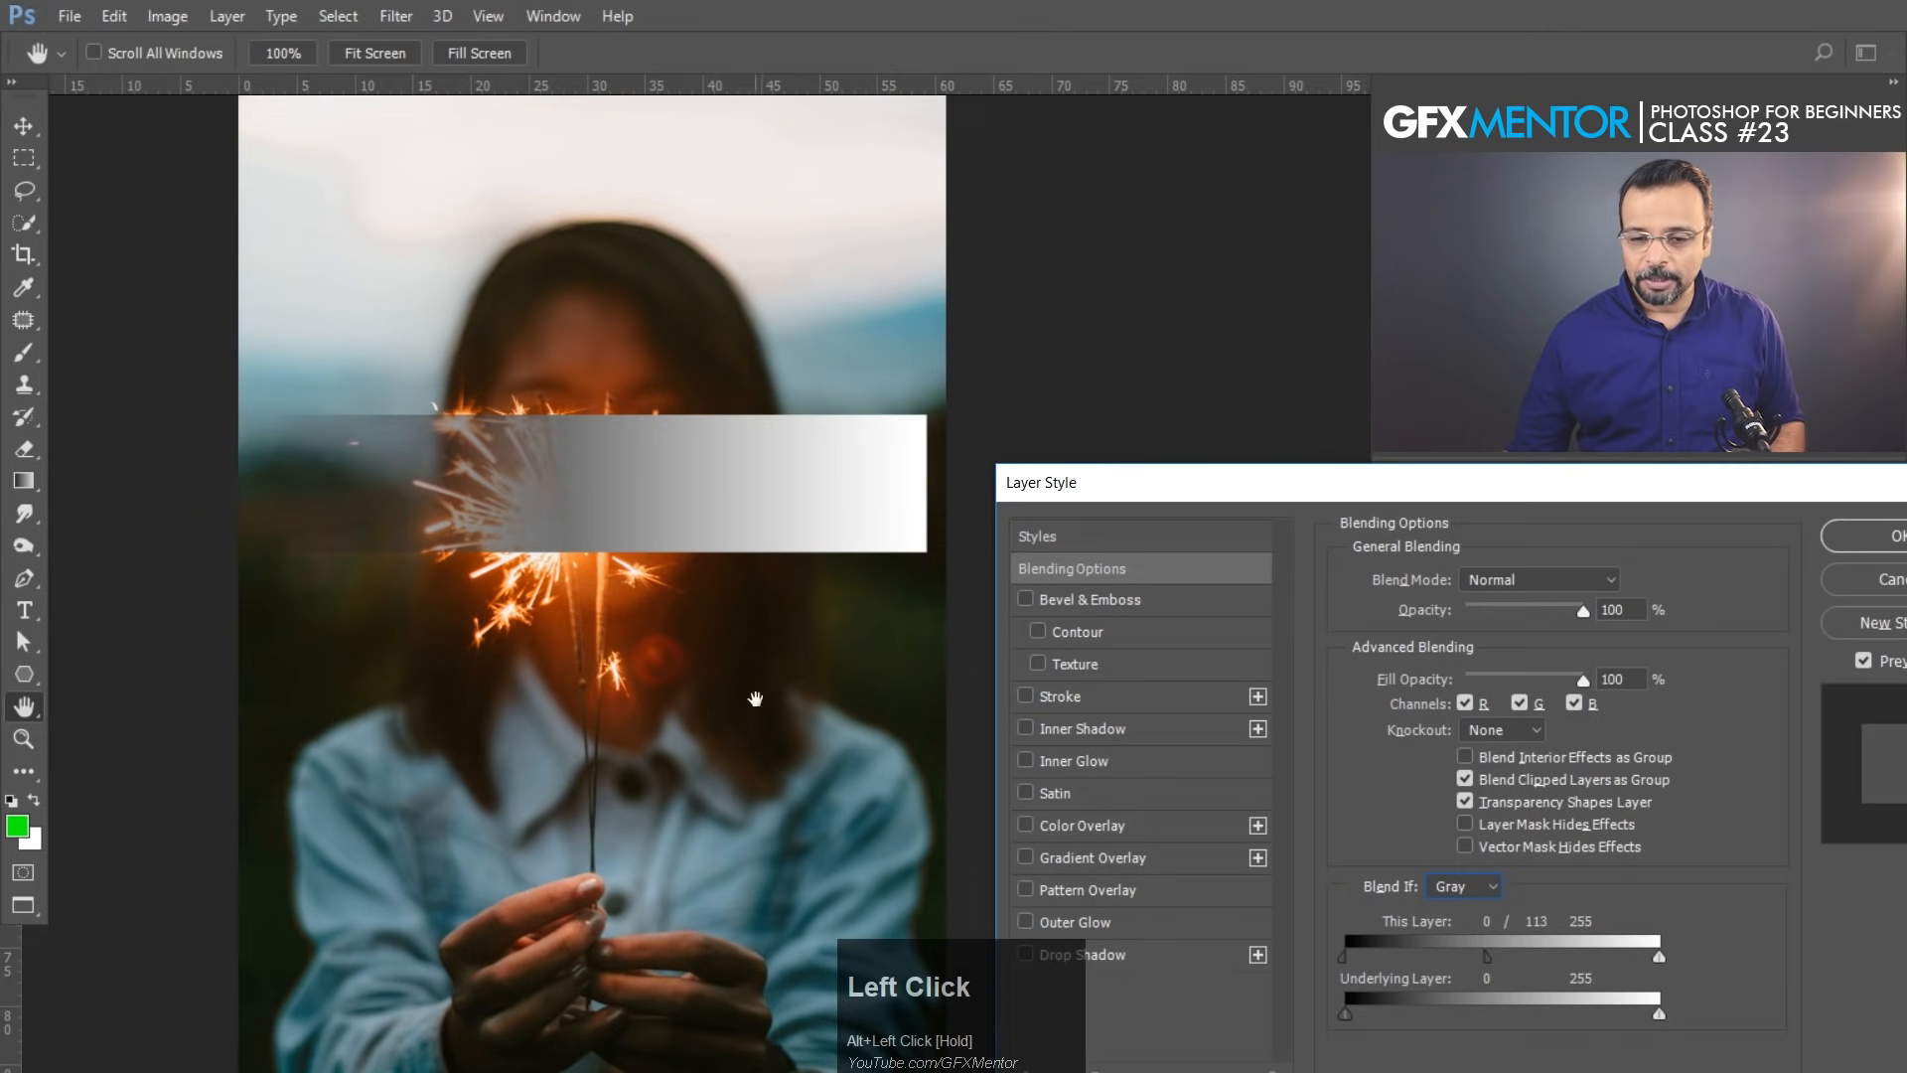
{"action": "mouse_move", "coordinate": [1343, 957]}
{"action": "left_mouse_down"}
{"action": "mouse_move", "coordinate": [1419, 960]}
{"action": "mouse_move", "coordinate": [1335, 963]}
{"action": "left_mouse_up"}
{"action": "mouse_move", "coordinate": [1488, 957]}
{"action": "left_mouse_down"}
{"action": "mouse_move", "coordinate": [1567, 950]}
{"action": "mouse_move", "coordinate": [1485, 951]}
{"action": "left_mouse_up"}
{"action": "left_click_drag", "start_coordinate": [1462, 949], "coordinate": [1339, 952]}
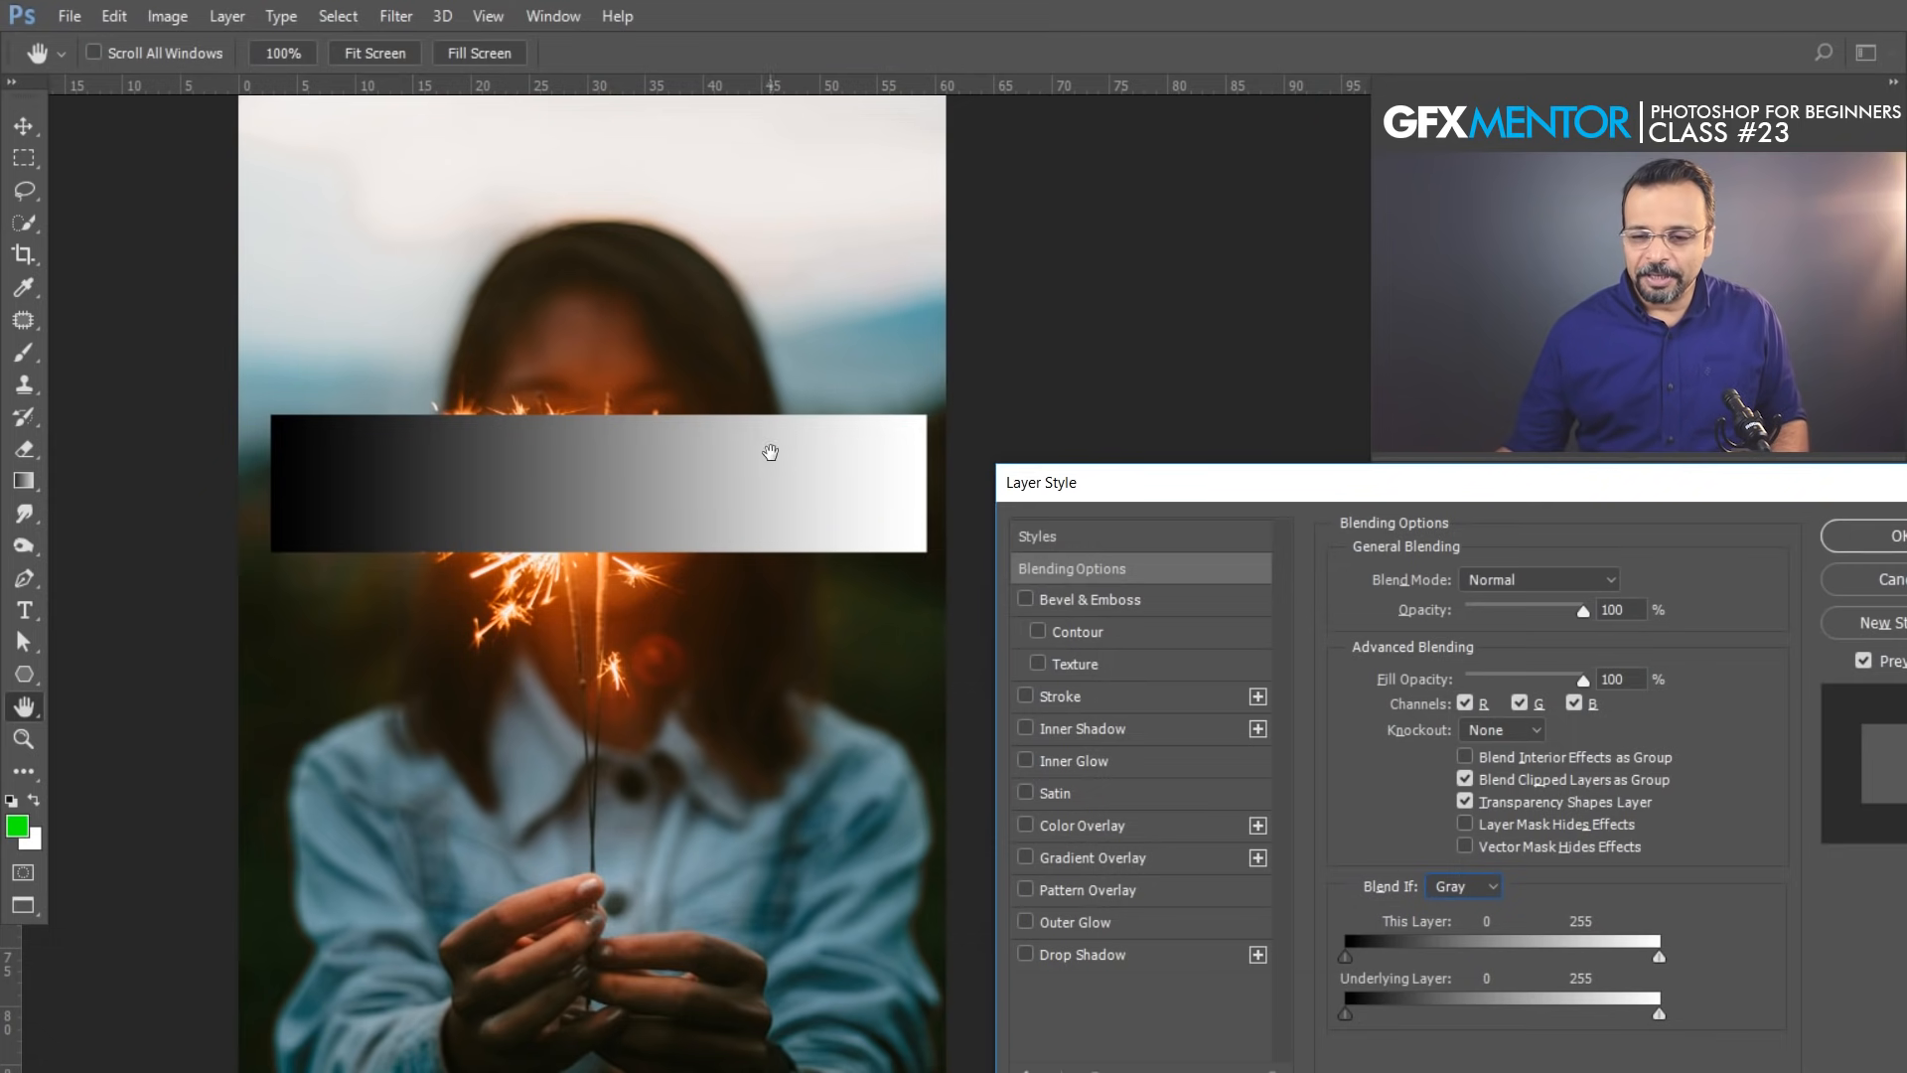
Confirm the blending options and toggle Layer 1 off and on to compare it with the background photo
{"action": "left_click", "coordinate": [1887, 546]}
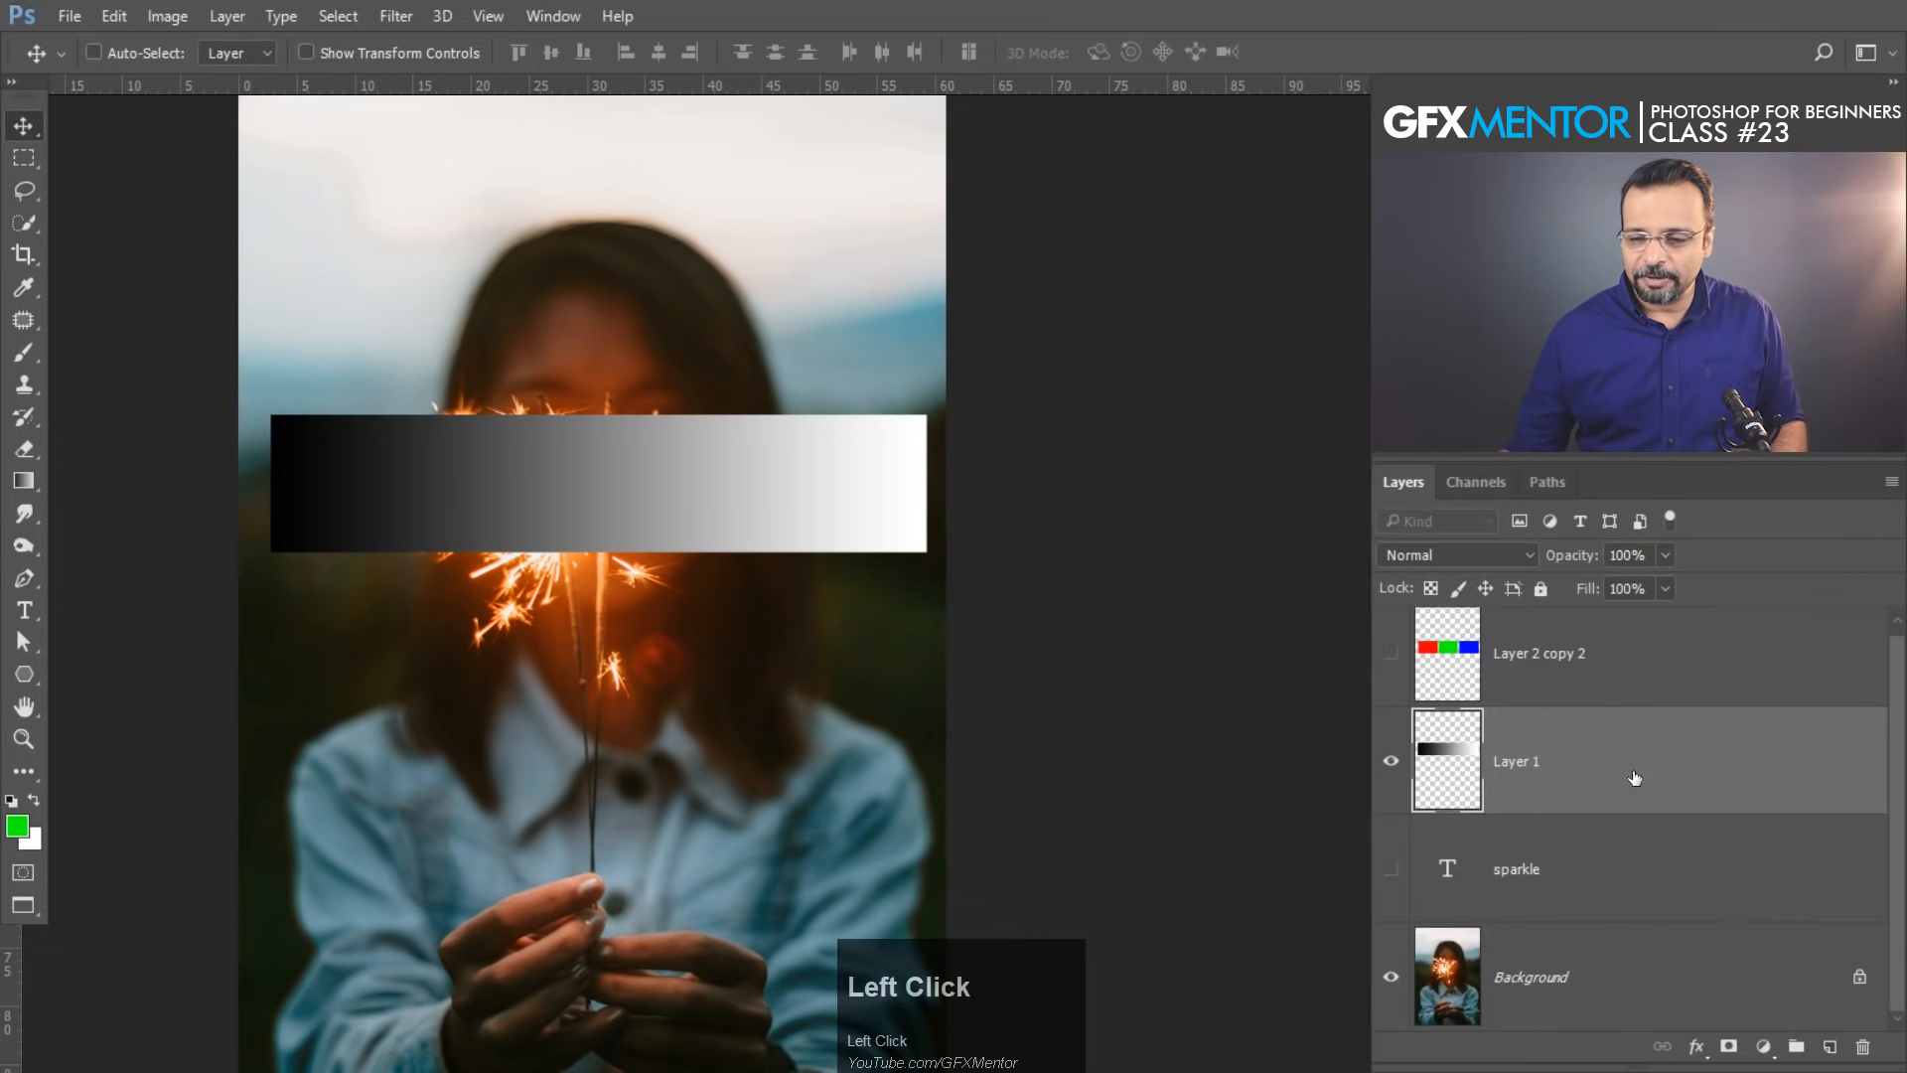
{"action": "left_click", "coordinate": [1390, 760]}
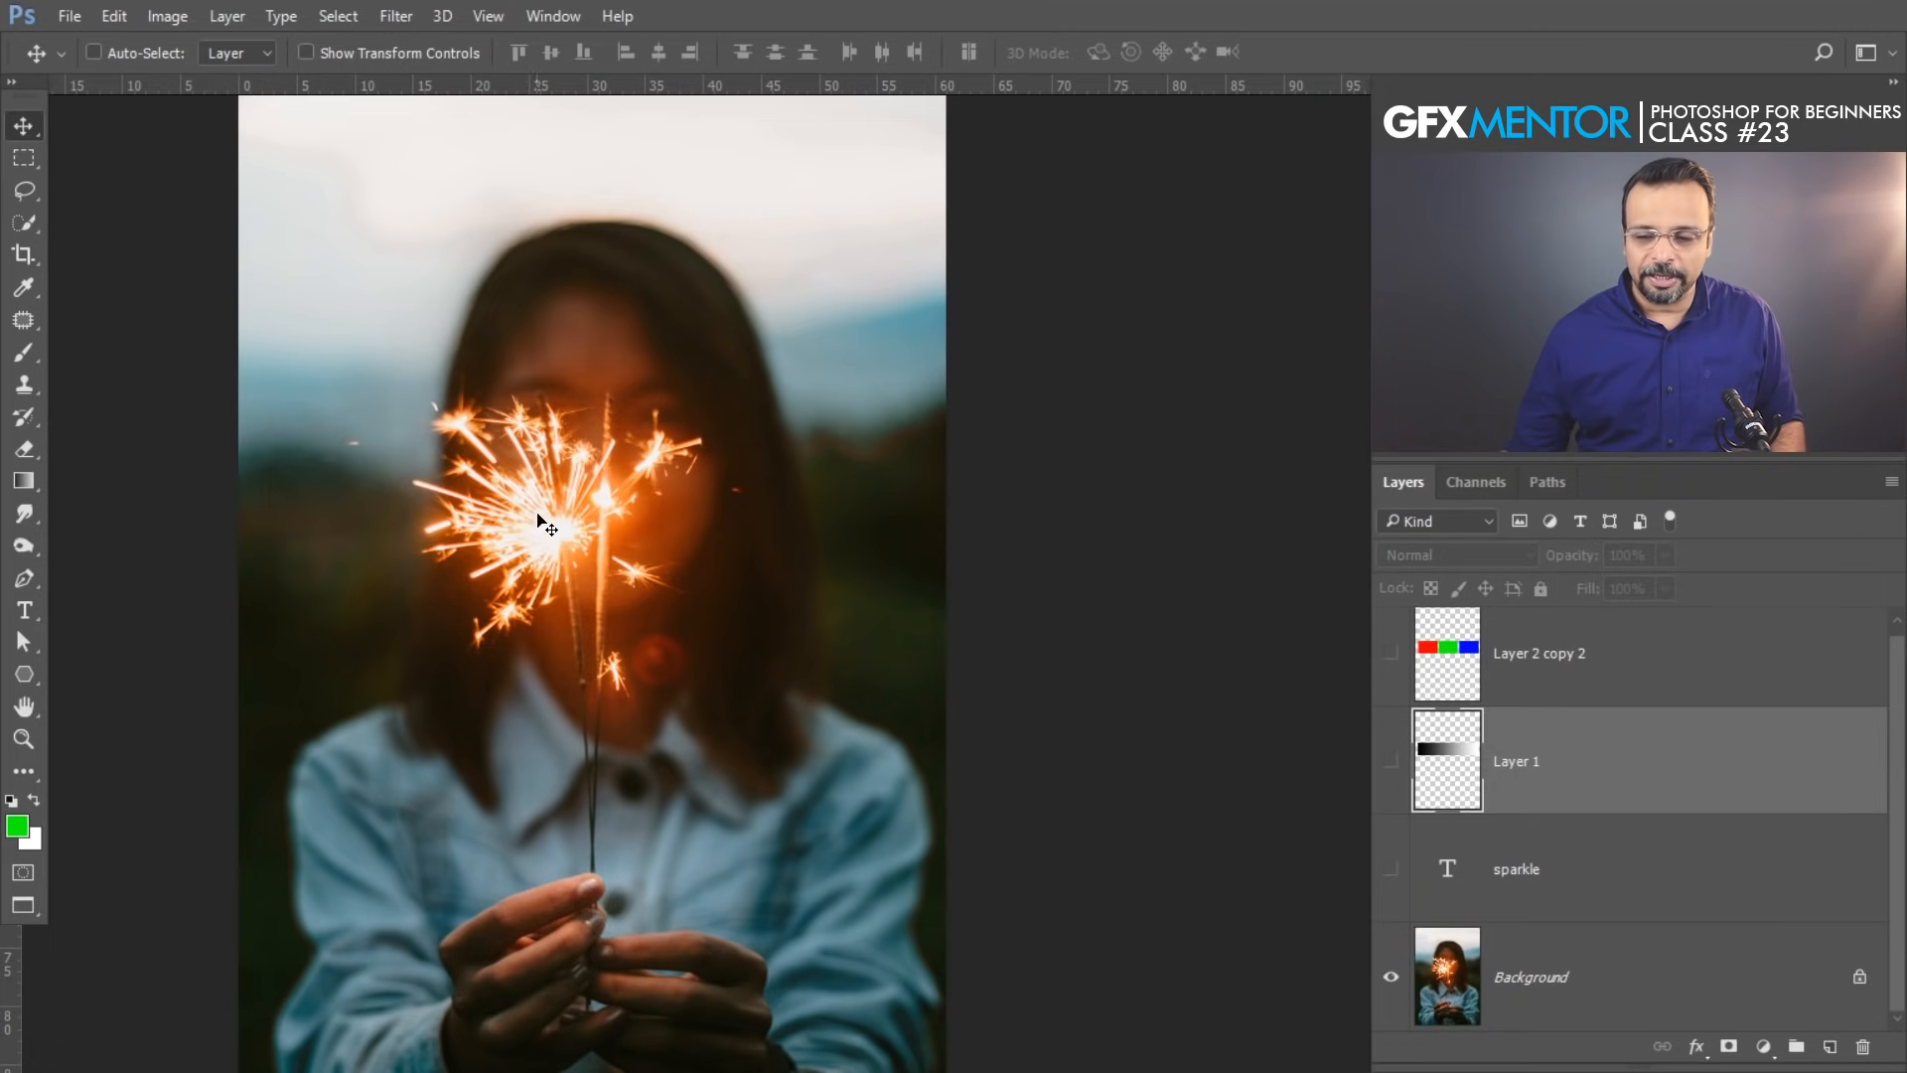
{"action": "left_click", "coordinate": [1391, 761]}
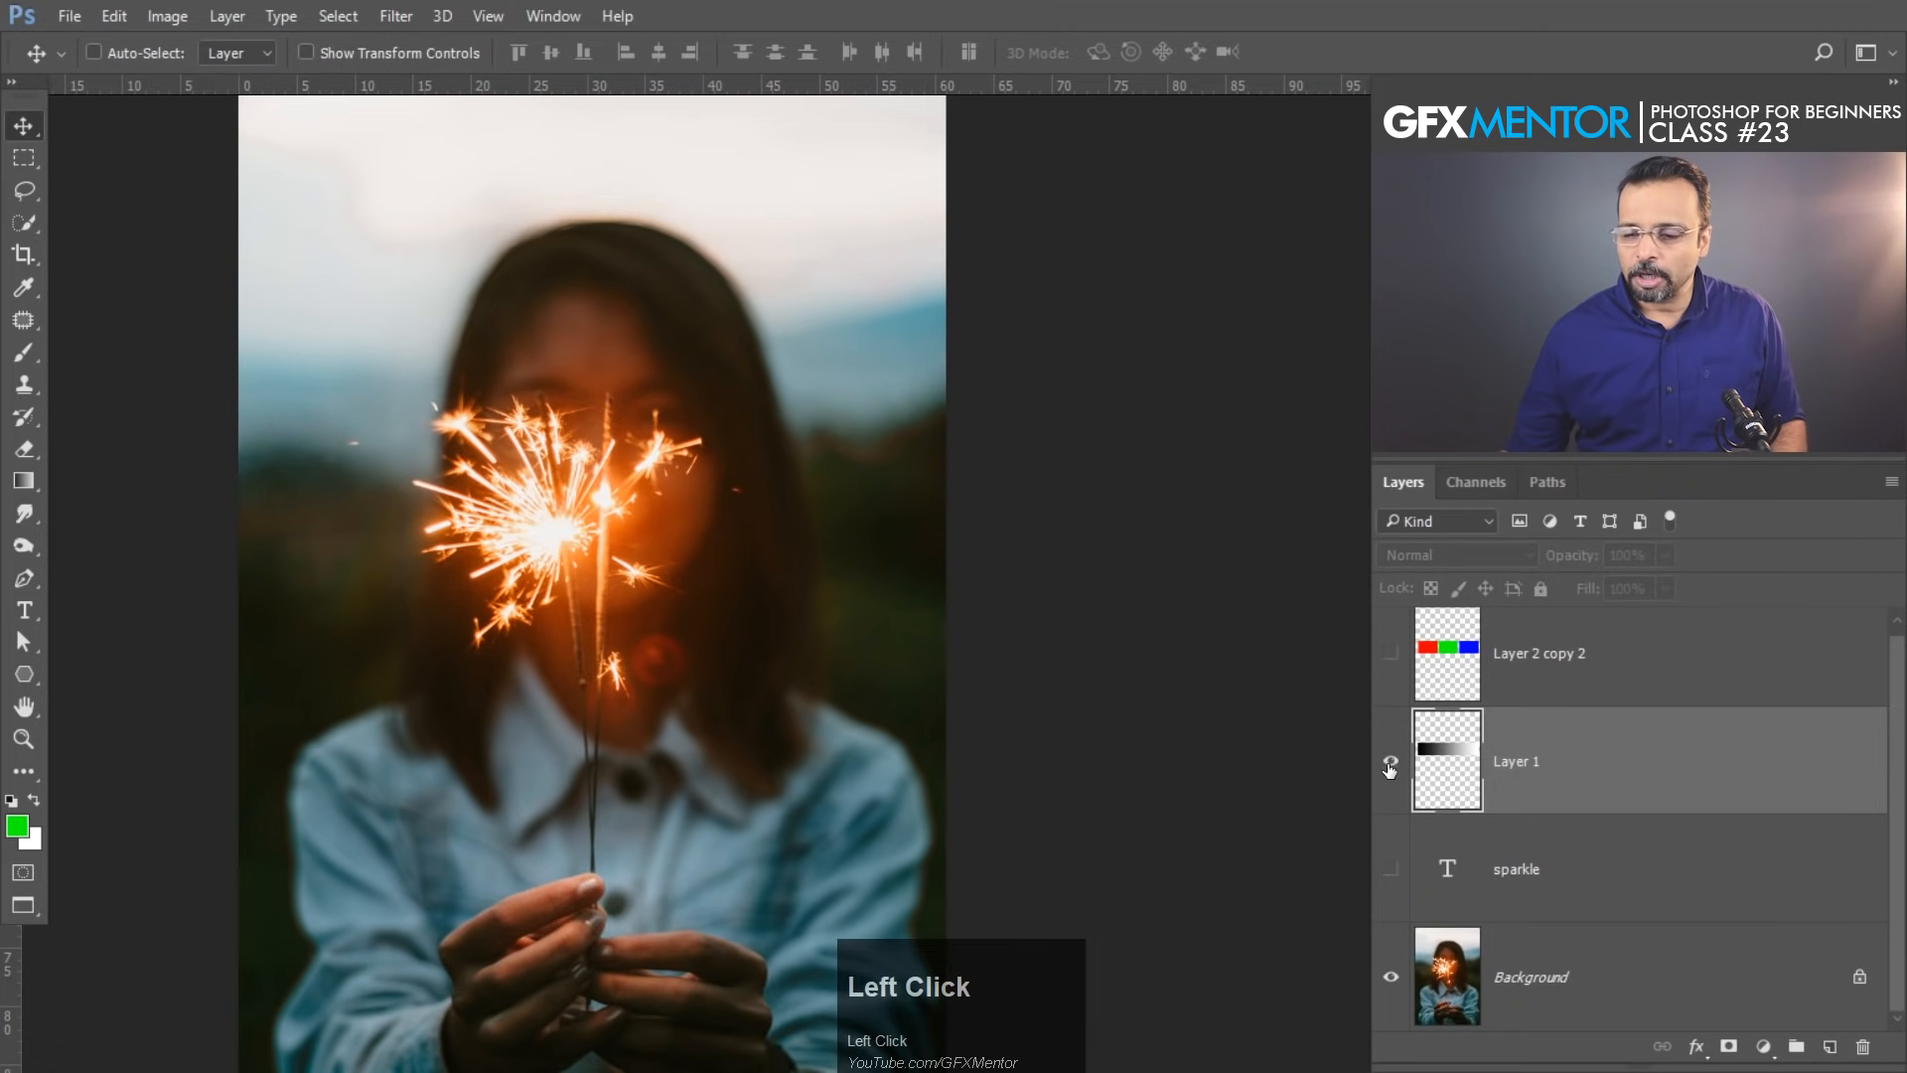
Reopen Layer 1's blending options and place the dialog clear of the gradient bar
{"action": "double_click", "coordinate": [1688, 761]}
{"action": "left_click_drag", "start_coordinate": [961, 147], "coordinate": [1504, 491]}
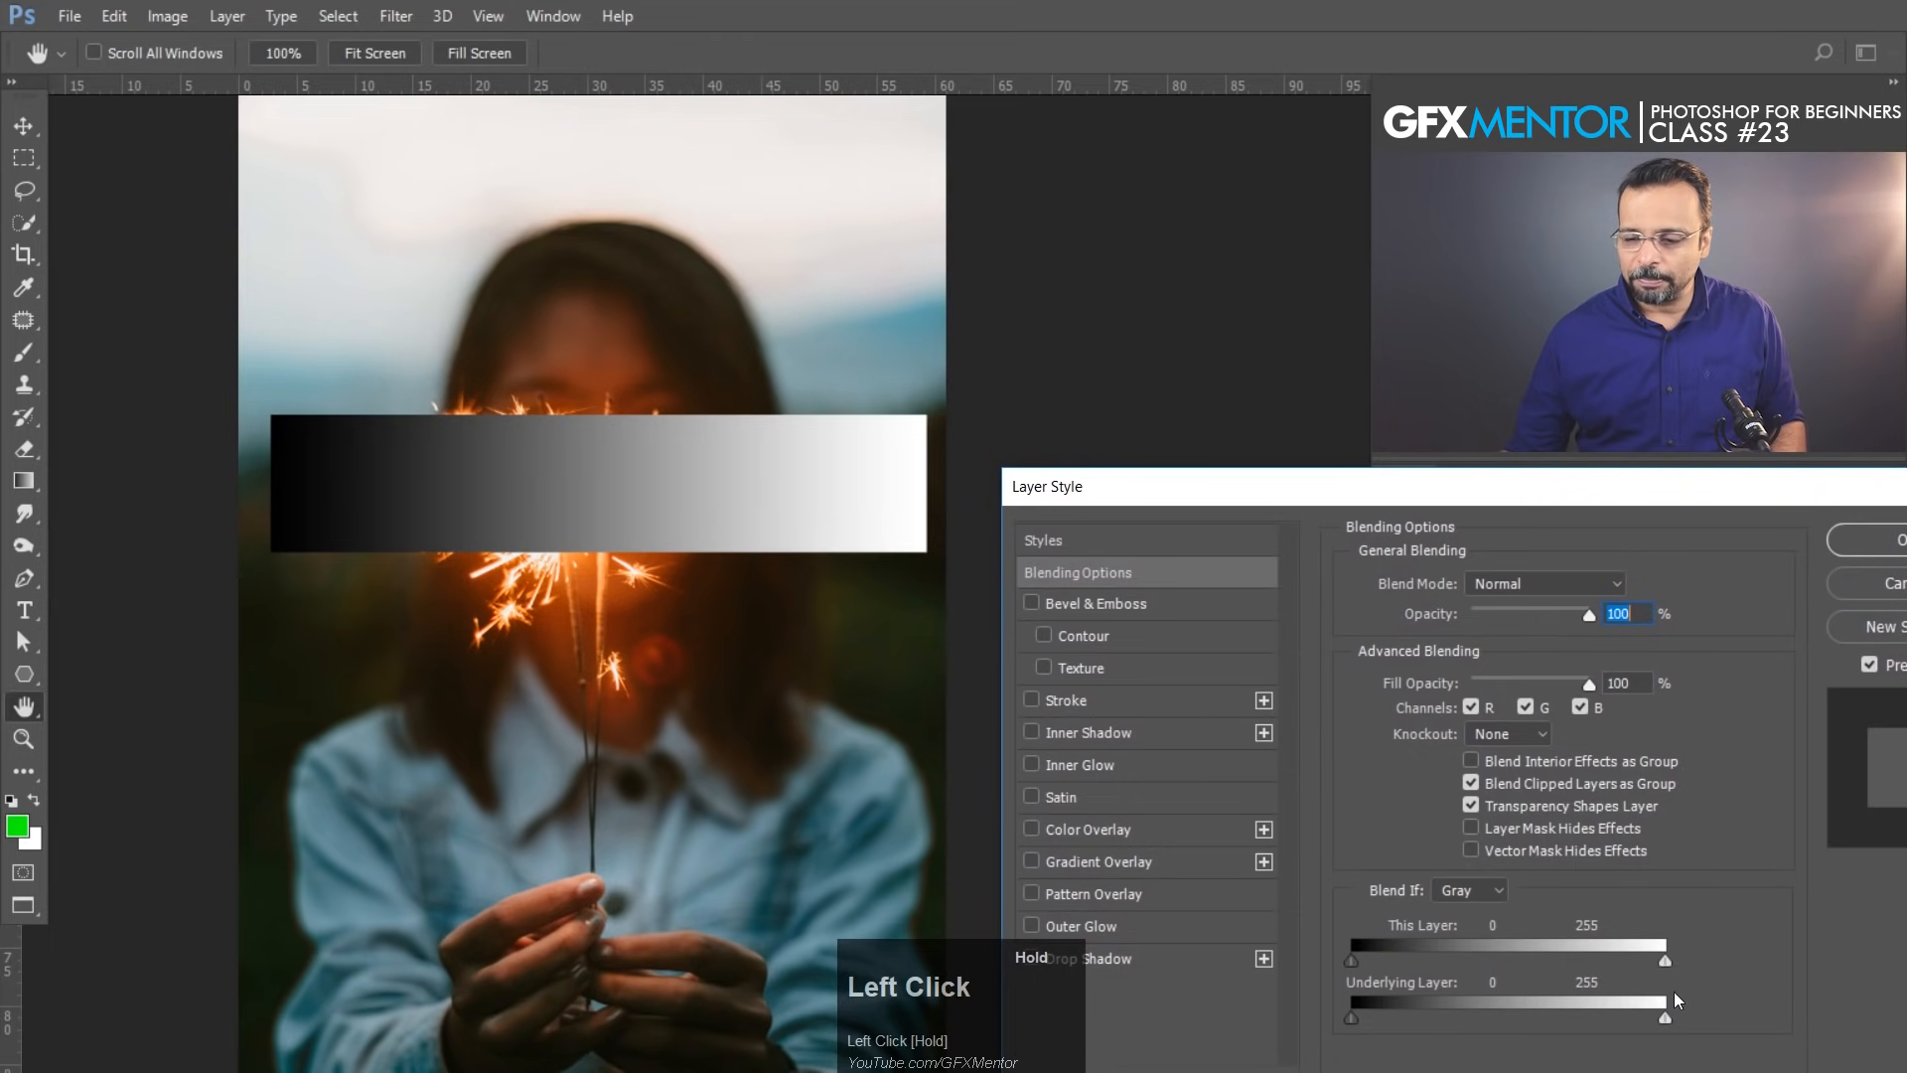
{"action": "left_click_drag", "start_coordinate": [1314, 486], "coordinate": [1242, 493]}
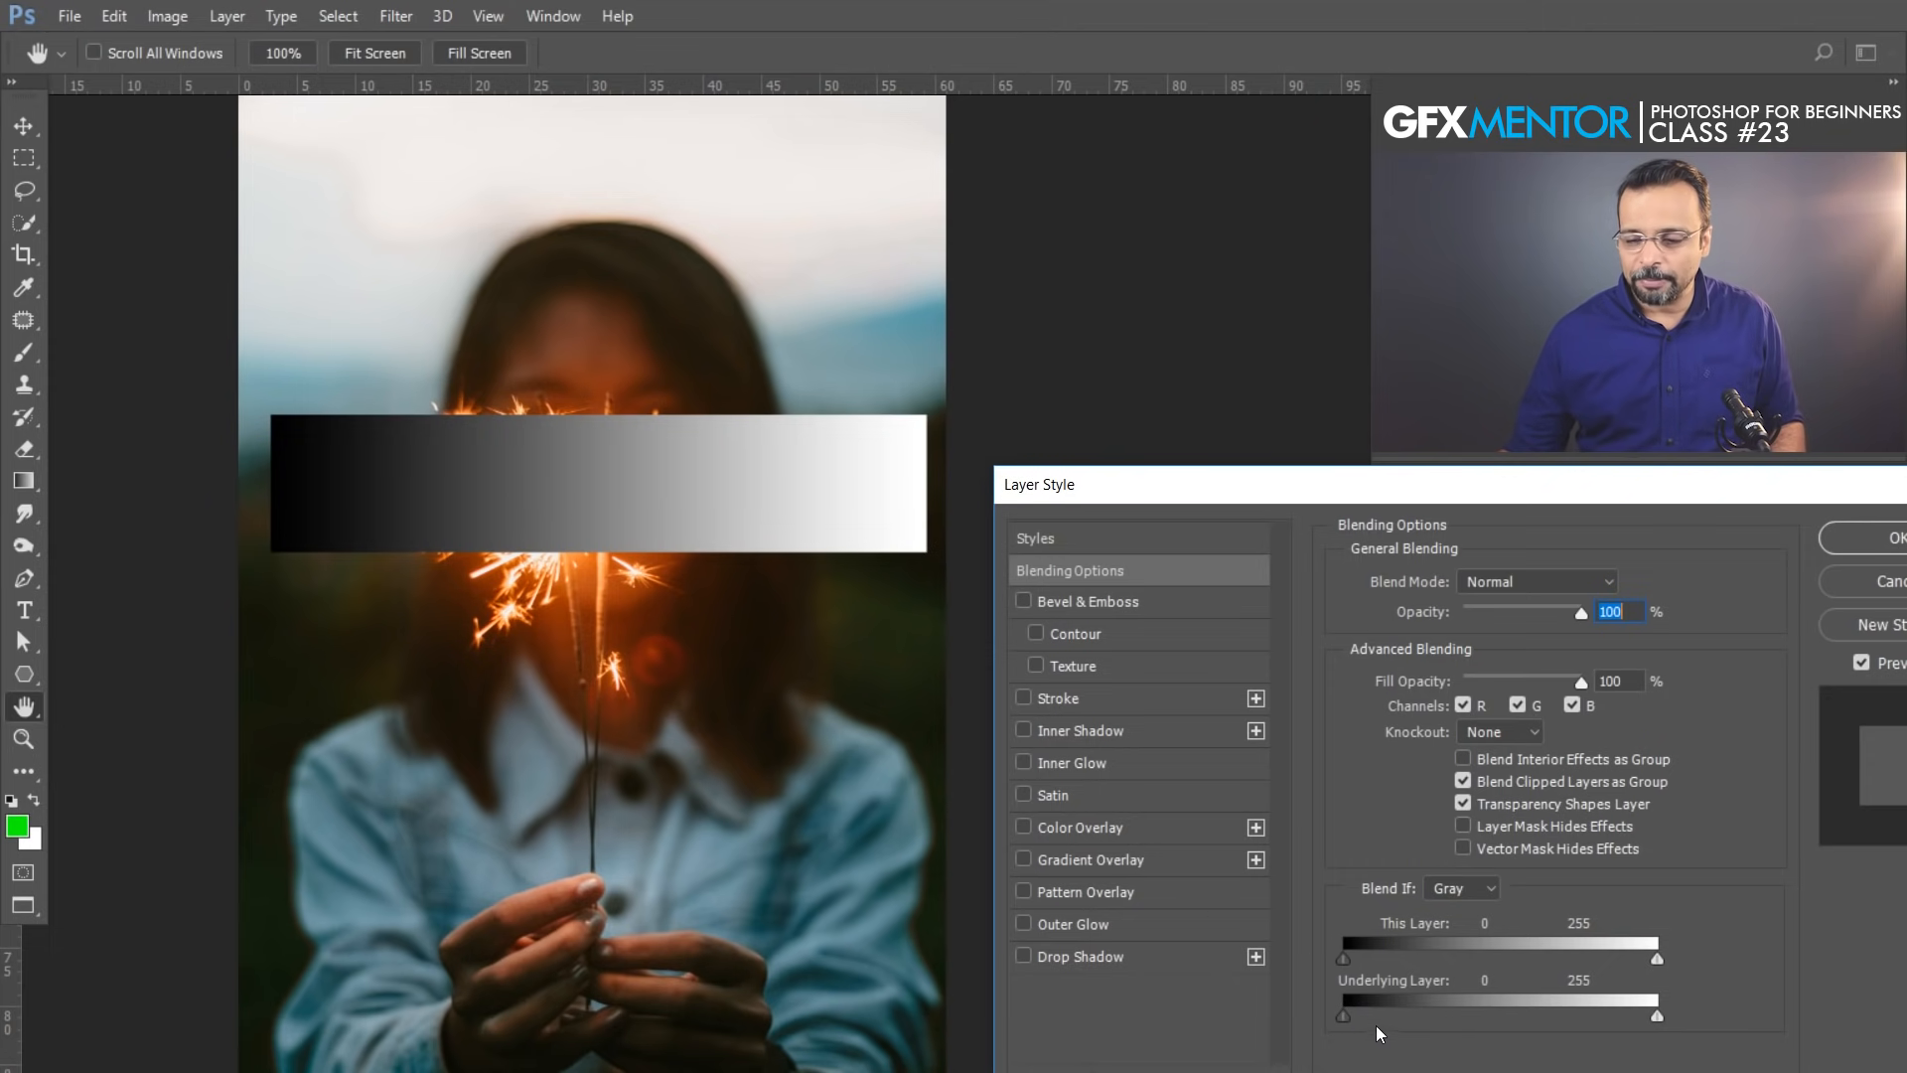
Try the Underlying Layer's black limit at 36 and restore it to 0
{"action": "left_click_drag", "start_coordinate": [1343, 1016], "coordinate": [1389, 1016]}
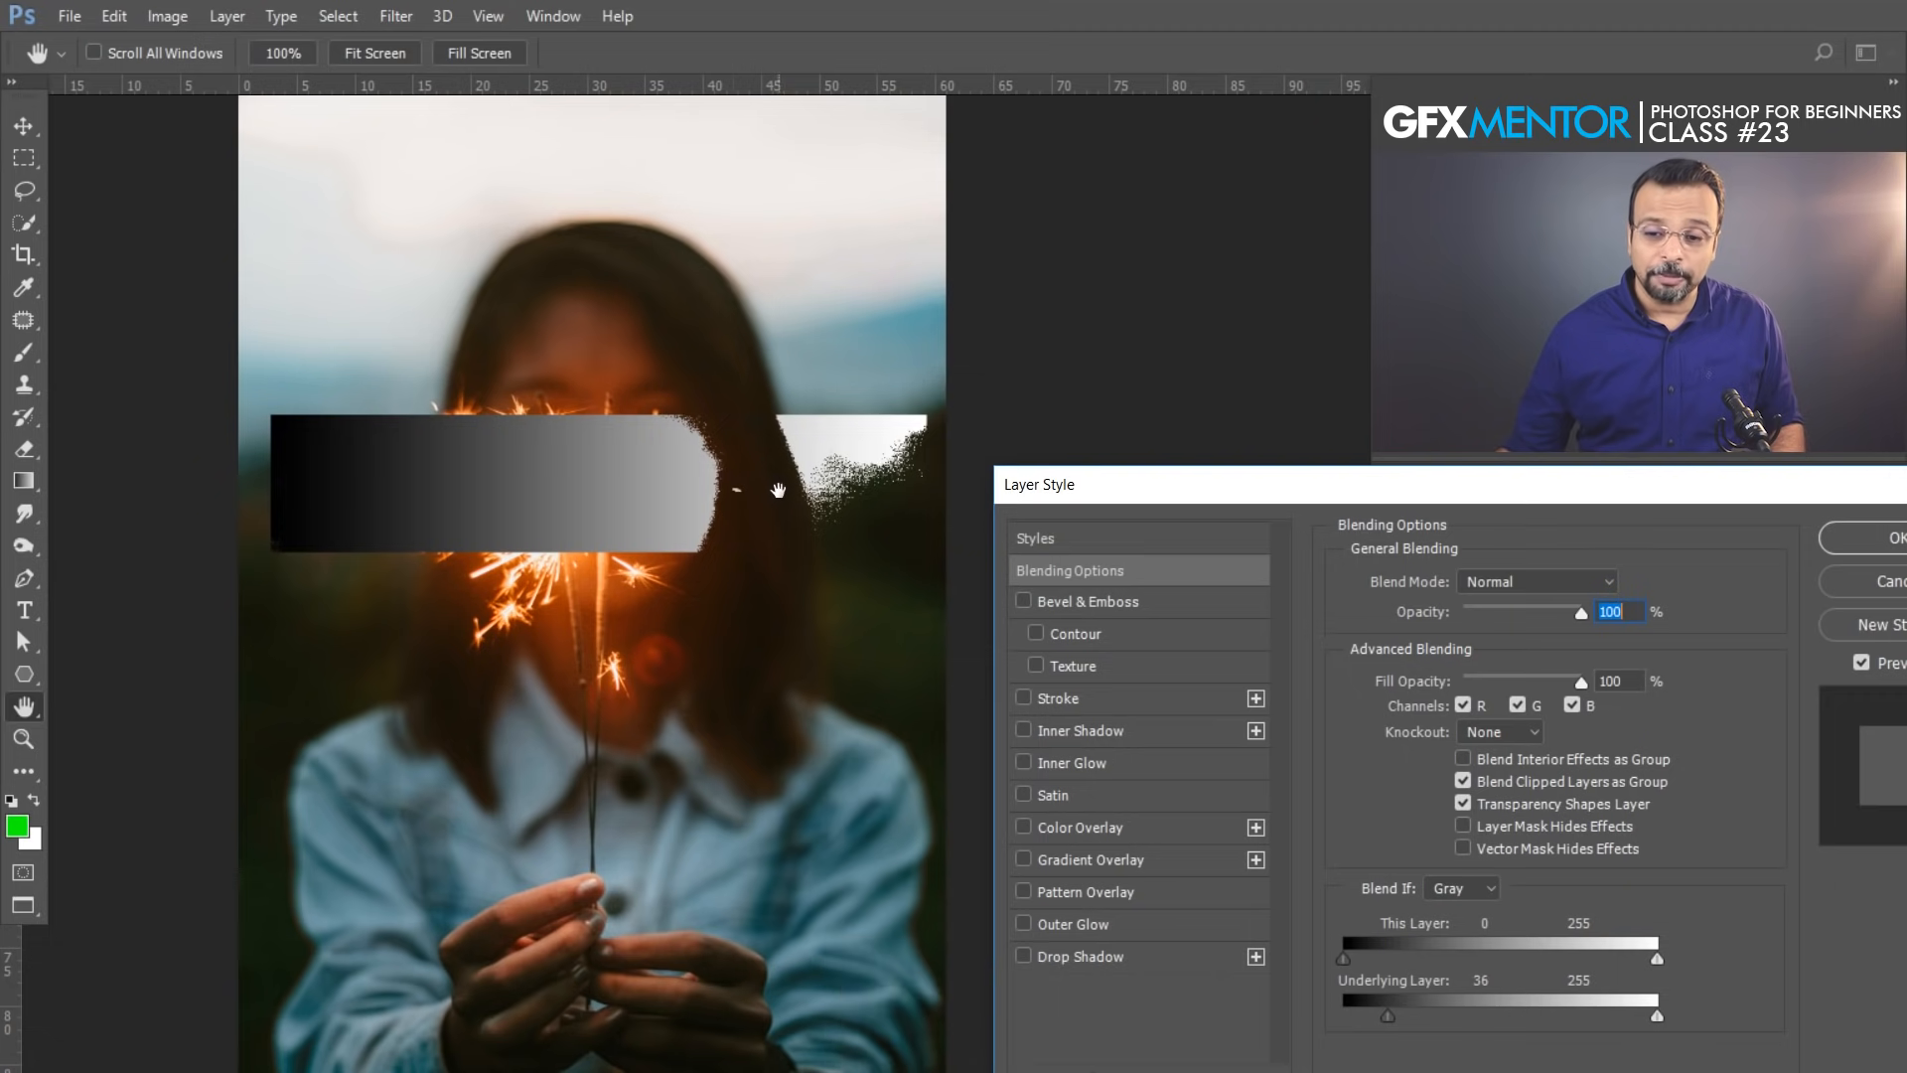
{"action": "left_click_drag", "start_coordinate": [1387, 1015], "coordinate": [1343, 1015]}
{"action": "mouse_move", "coordinate": [1658, 1018]}
{"action": "left_mouse_down"}
{"action": "mouse_move", "coordinate": [1510, 1009]}
{"action": "mouse_move", "coordinate": [1670, 1009]}
{"action": "left_mouse_up"}
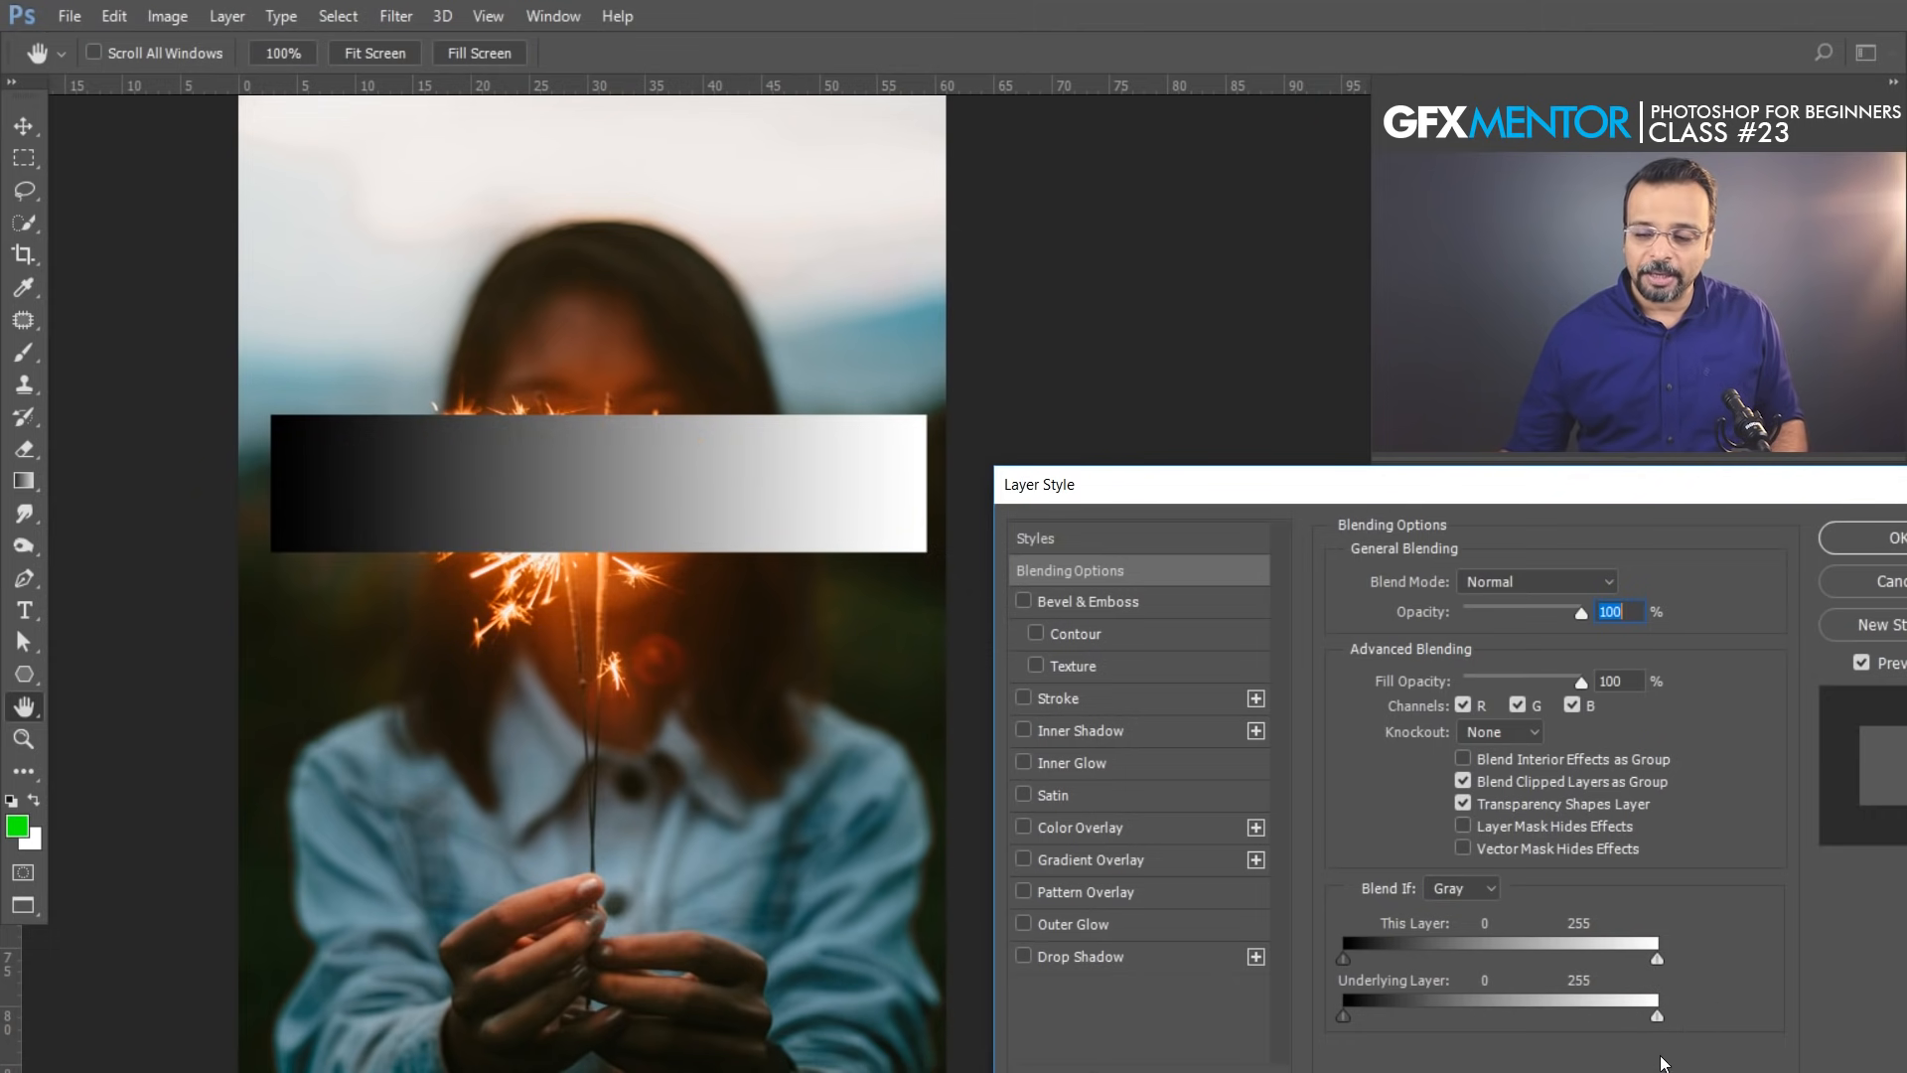
Split the Underlying Layer's white limit to 127 / 185 so the bright sparks show softly through the gradient bar
{"action": "key", "text": "alt"}
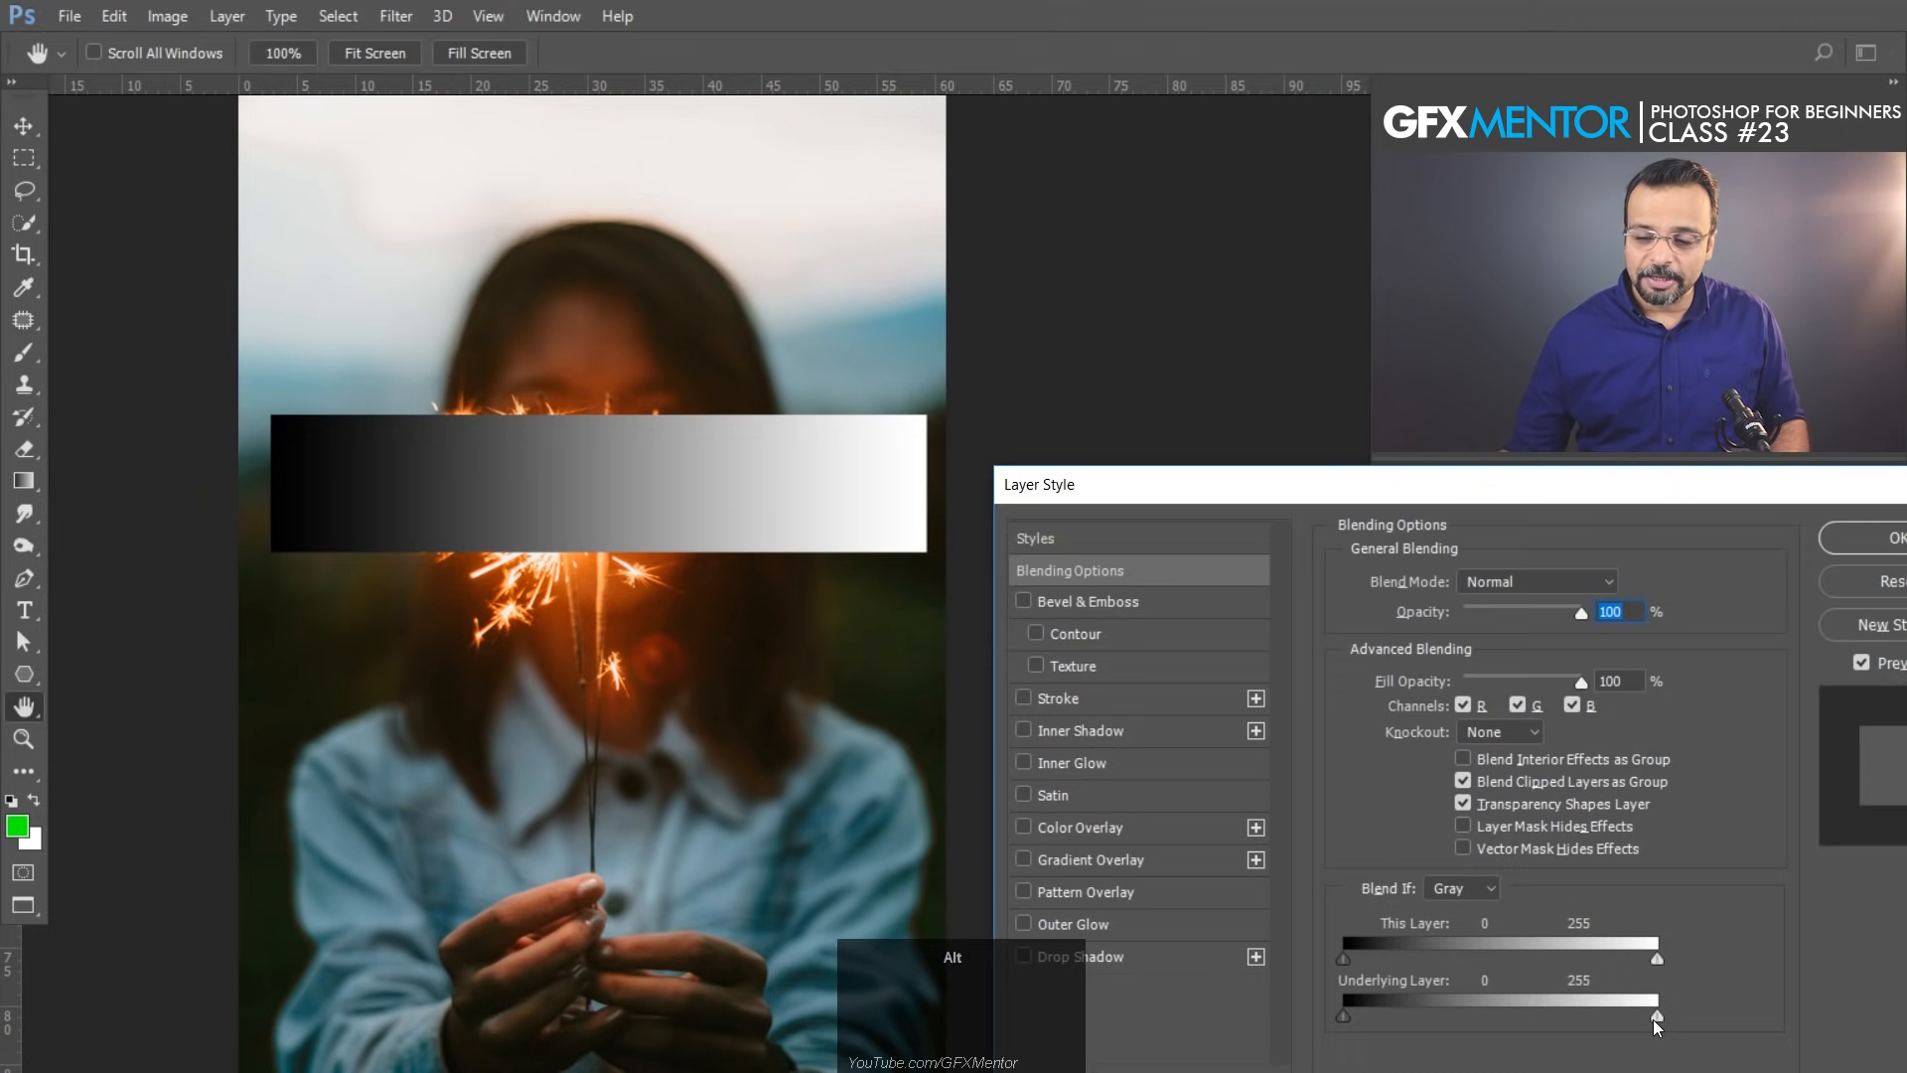
{"action": "left_click_drag", "start_coordinate": [1652, 1019], "coordinate": [1476, 1017]}
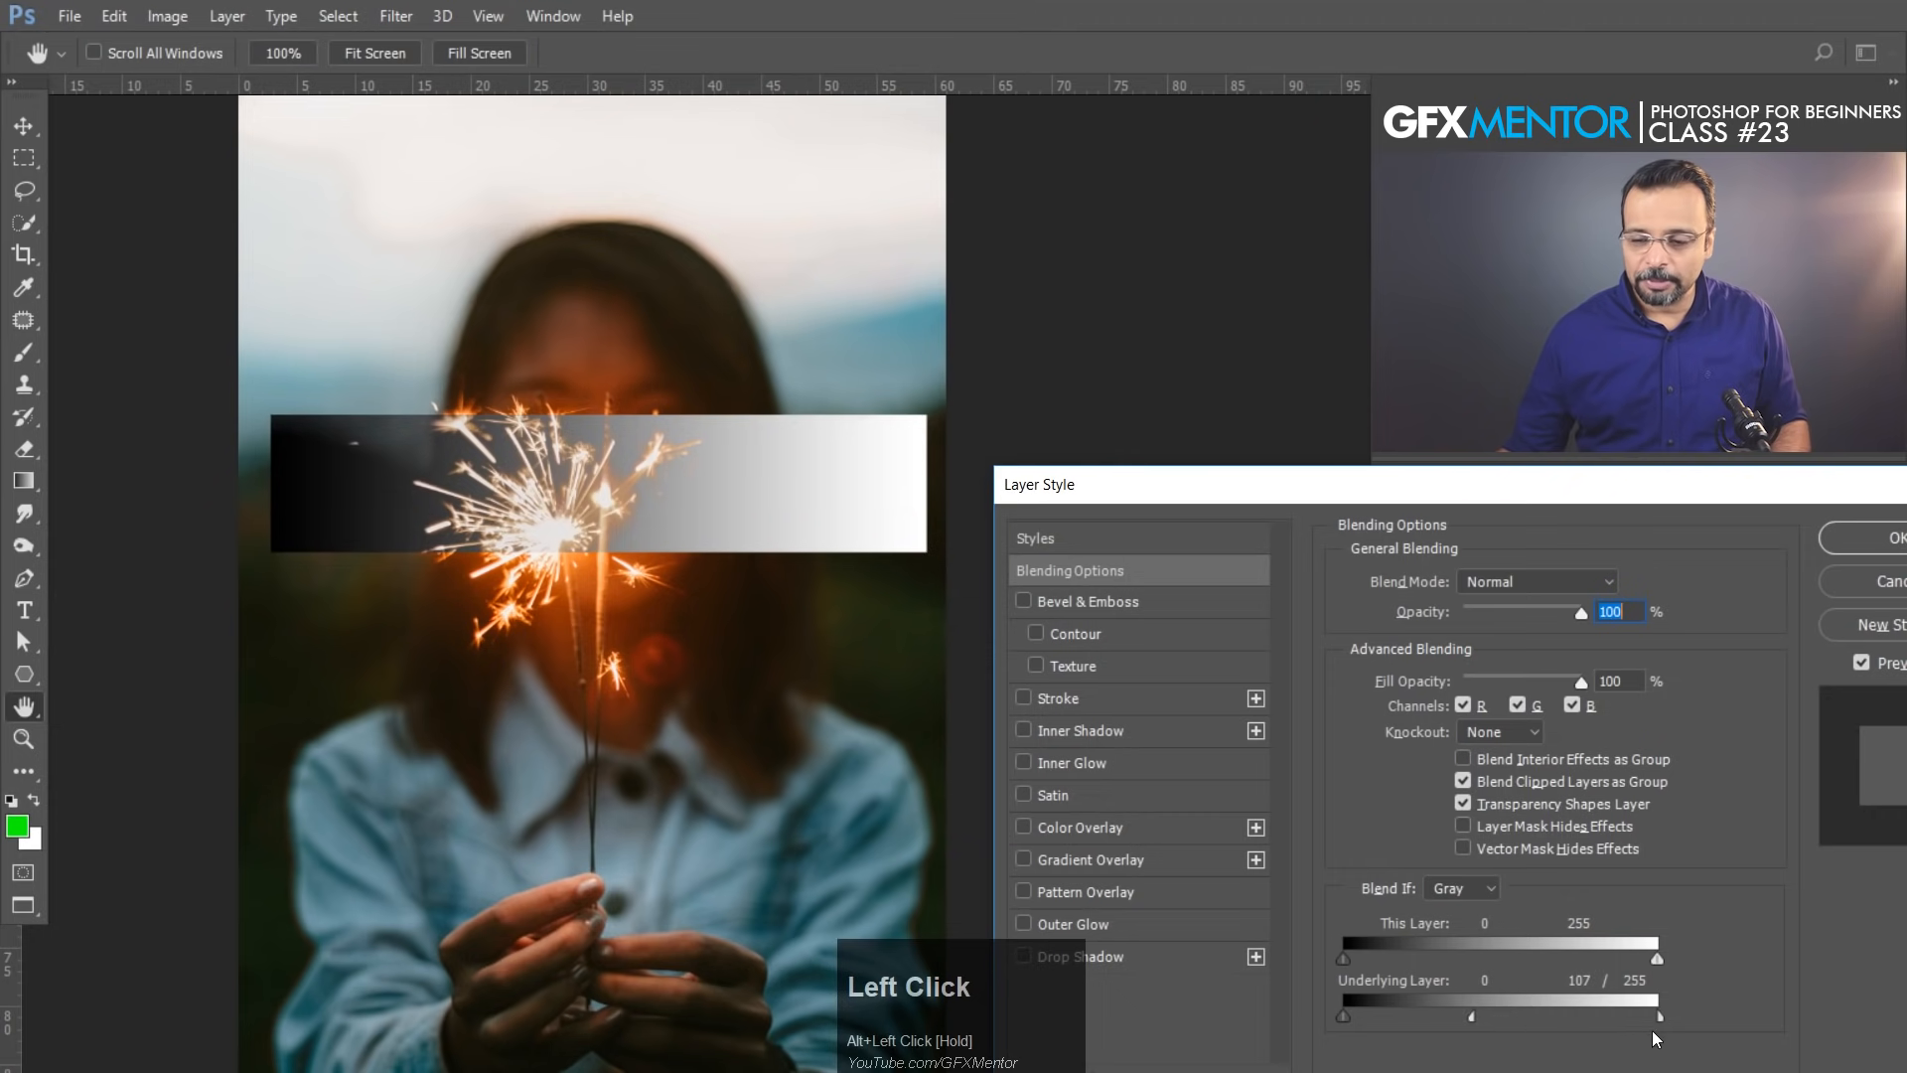
{"action": "left_click_drag", "start_coordinate": [1659, 1019], "coordinate": [1571, 1011]}
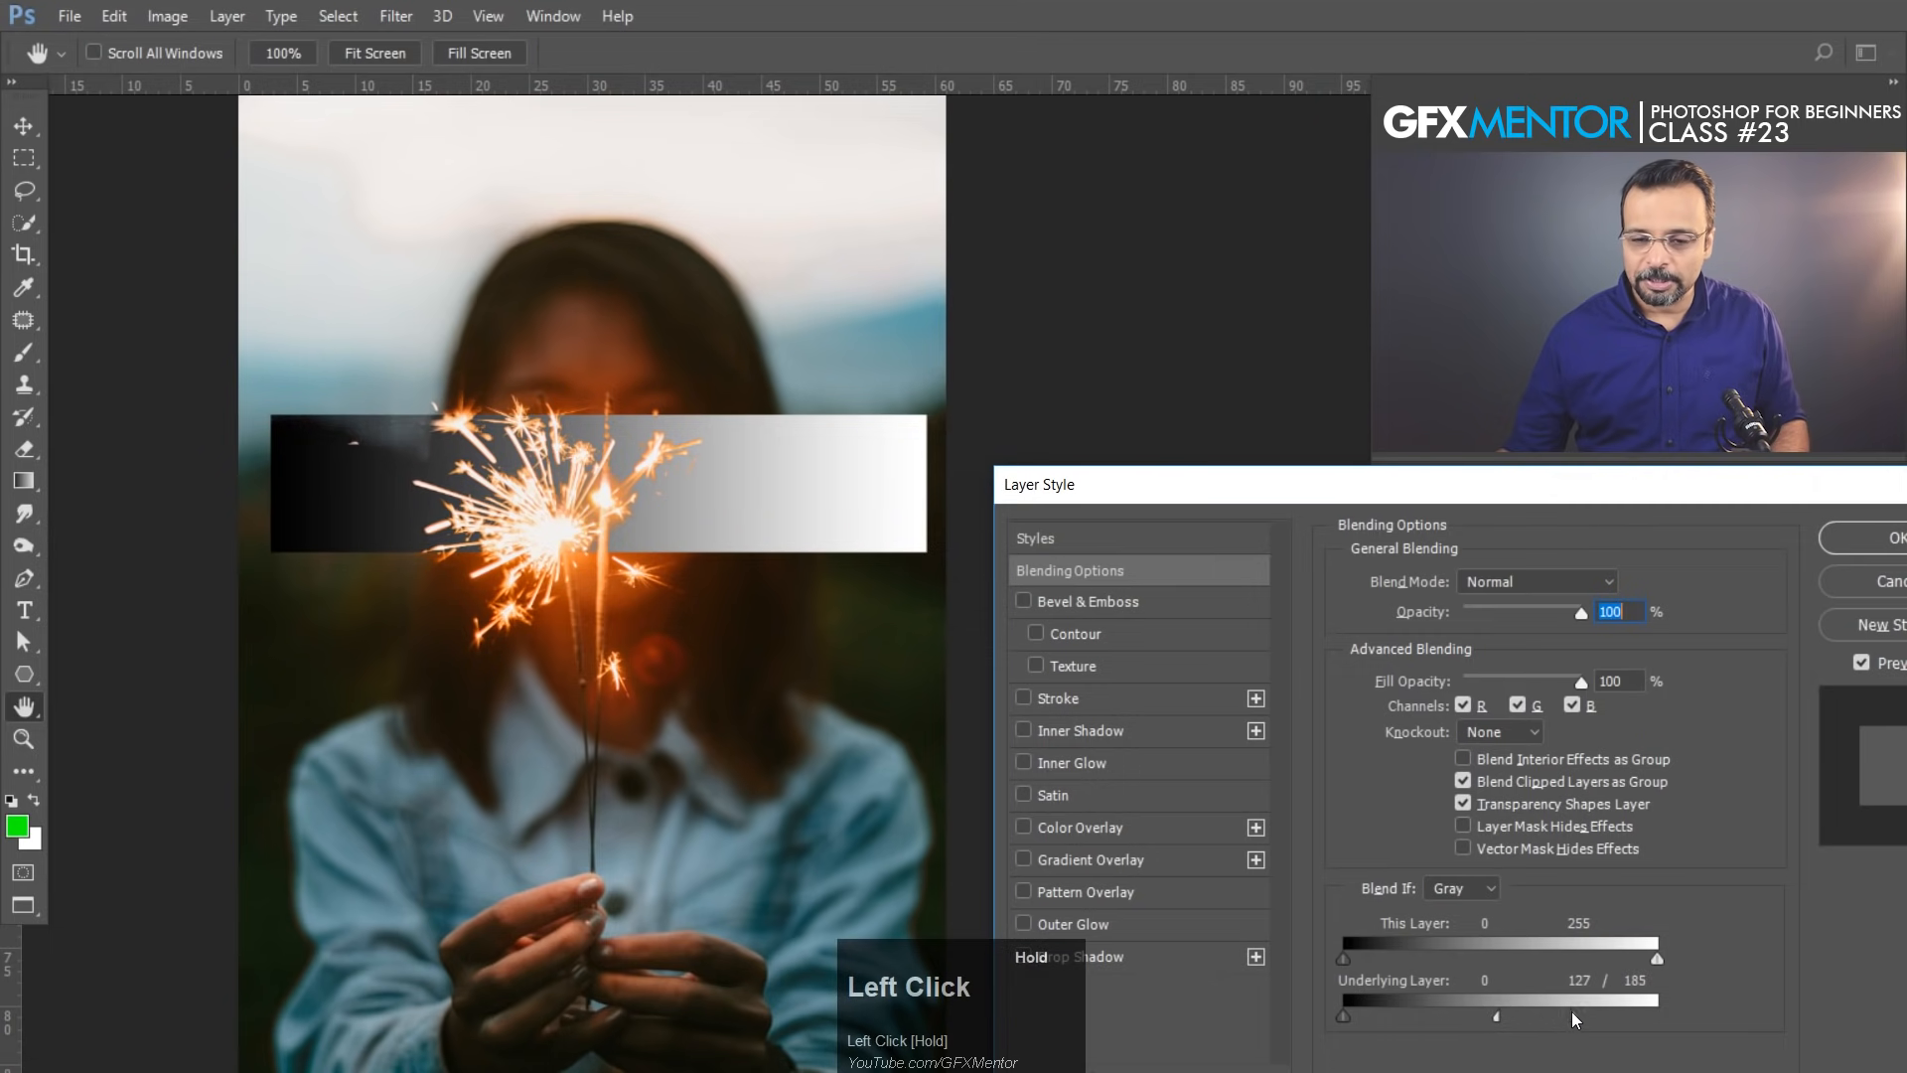
Examine up close how the sparks blend through the gradient bar
{"action": "left_click", "coordinate": [547, 441], "text": "ctrl"}
{"action": "left_click", "coordinate": [547, 440], "text": "ctrl"}
{"action": "left_click_drag", "start_coordinate": [603, 771], "coordinate": [790, 494]}
{"action": "left_click_drag", "start_coordinate": [486, 570], "coordinate": [749, 664]}
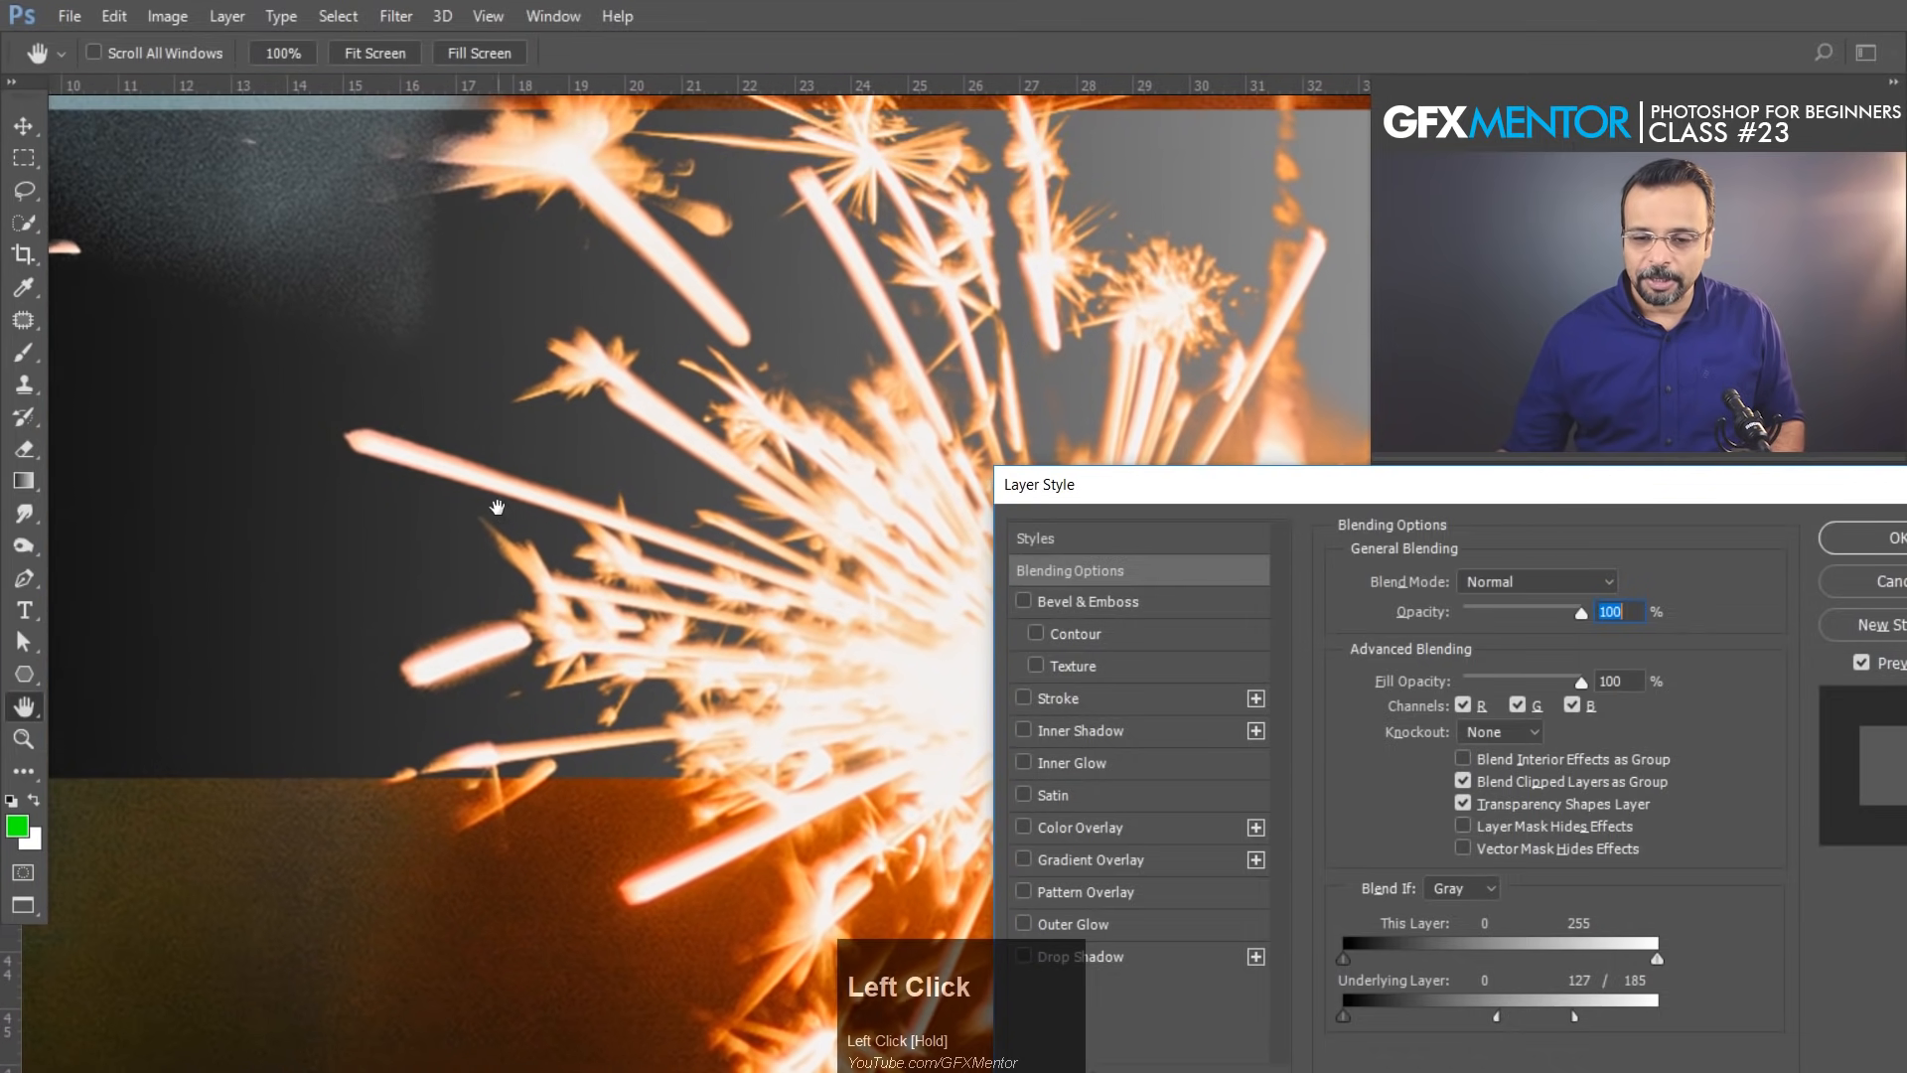
{"action": "left_click_drag", "start_coordinate": [566, 524], "coordinate": [626, 696]}
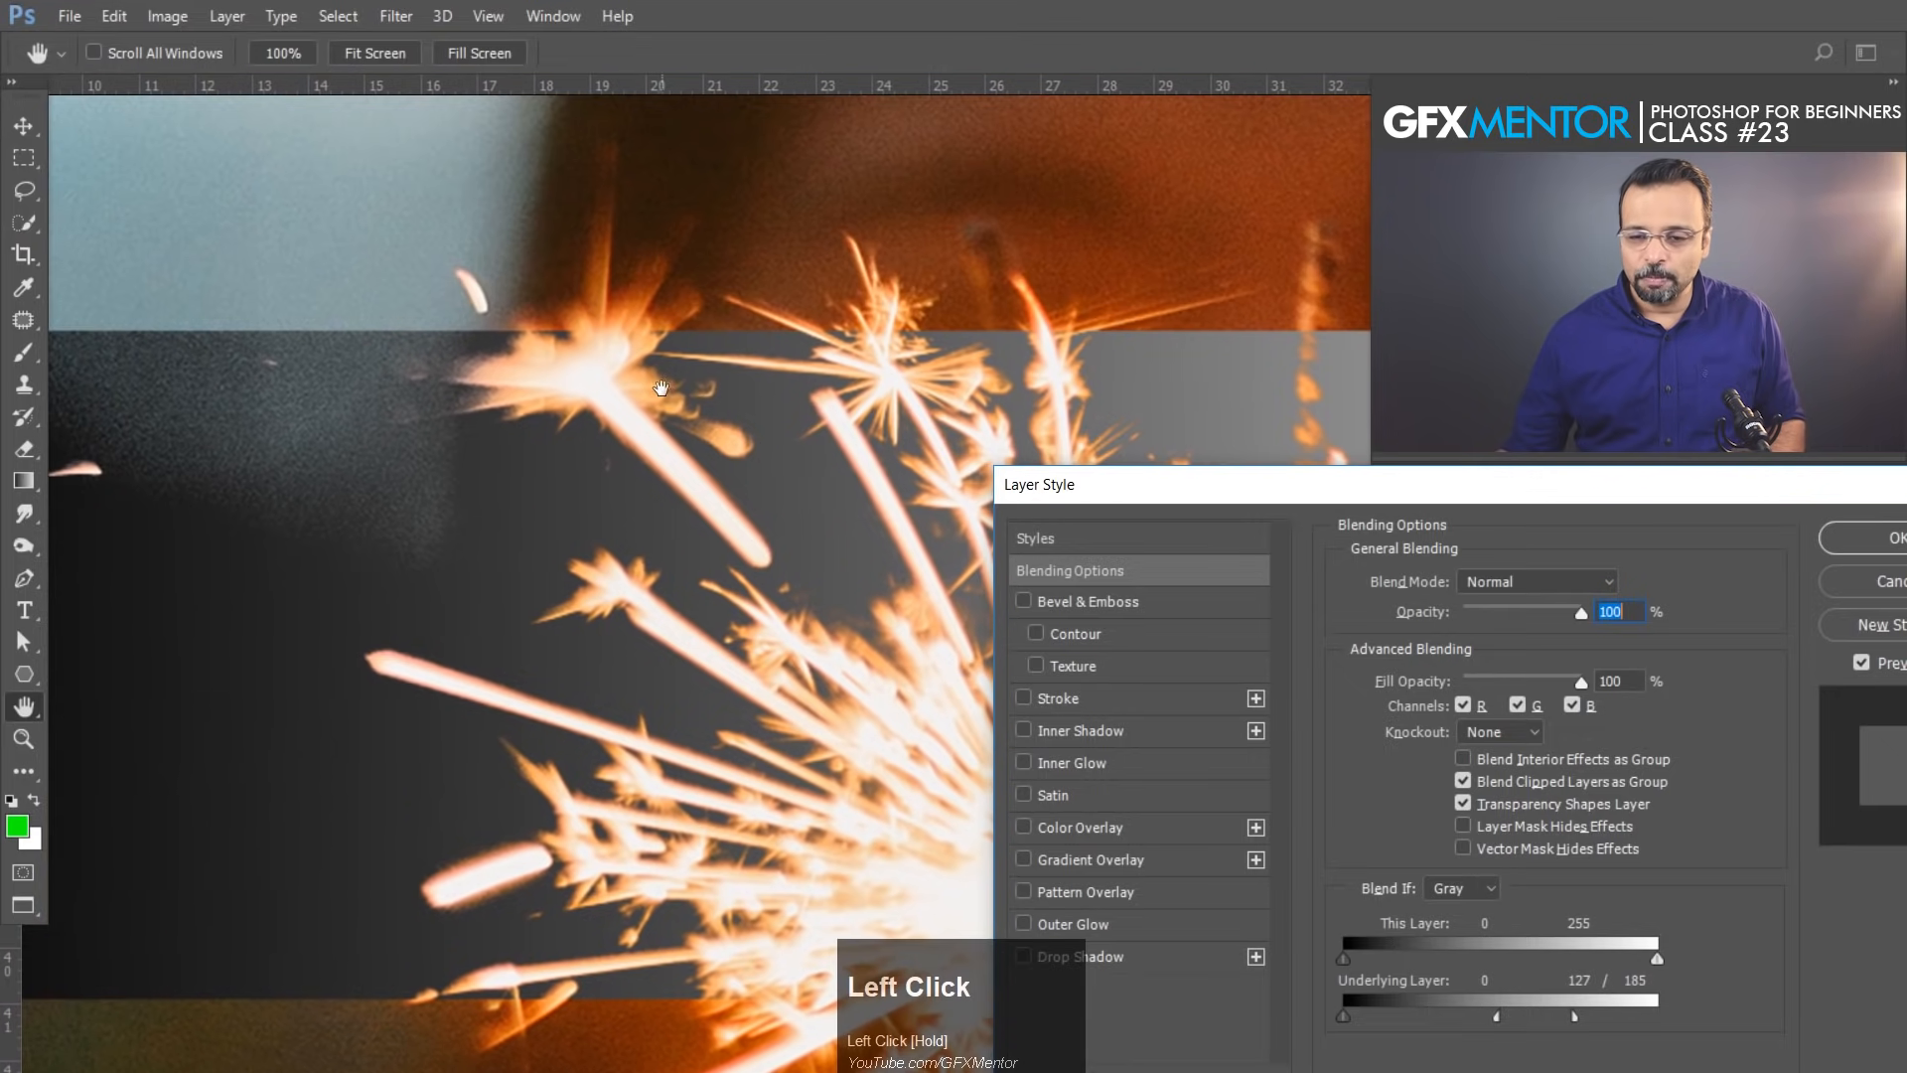
Apply Layer 1's blending options and review the blended gradient bar across the full photo
{"action": "left_click", "coordinate": [1894, 538]}
{"action": "left_click_drag", "start_coordinate": [830, 771], "coordinate": [596, 598]}
{"action": "left_click_drag", "start_coordinate": [942, 666], "coordinate": [734, 666]}
{"action": "mouse_move", "coordinate": [776, 518]}
{"action": "left_mouse_down"}
{"action": "mouse_move", "coordinate": [791, 726]}
{"action": "mouse_move", "coordinate": [695, 653]}
{"action": "mouse_move", "coordinate": [640, 503]}
{"action": "mouse_move", "coordinate": [653, 386]}
{"action": "mouse_move", "coordinate": [722, 289]}
{"action": "mouse_move", "coordinate": [817, 289]}
{"action": "mouse_move", "coordinate": [868, 438]}
{"action": "mouse_move", "coordinate": [855, 540]}
{"action": "mouse_move", "coordinate": [737, 631]}
{"action": "mouse_move", "coordinate": [707, 594]}
{"action": "mouse_move", "coordinate": [711, 518]}
{"action": "mouse_move", "coordinate": [823, 554]}
{"action": "mouse_move", "coordinate": [767, 468]}
{"action": "mouse_move", "coordinate": [844, 465]}
{"action": "mouse_move", "coordinate": [771, 409]}
{"action": "mouse_move", "coordinate": [749, 211]}
{"action": "mouse_move", "coordinate": [725, 384]}
{"action": "mouse_move", "coordinate": [728, 468]}
{"action": "mouse_move", "coordinate": [775, 558]}
{"action": "mouse_move", "coordinate": [785, 694]}
{"action": "mouse_move", "coordinate": [790, 548]}
{"action": "mouse_move", "coordinate": [761, 533]}
{"action": "mouse_move", "coordinate": [749, 852]}
{"action": "mouse_move", "coordinate": [772, 898]}
{"action": "mouse_move", "coordinate": [770, 524]}
{"action": "left_mouse_up"}
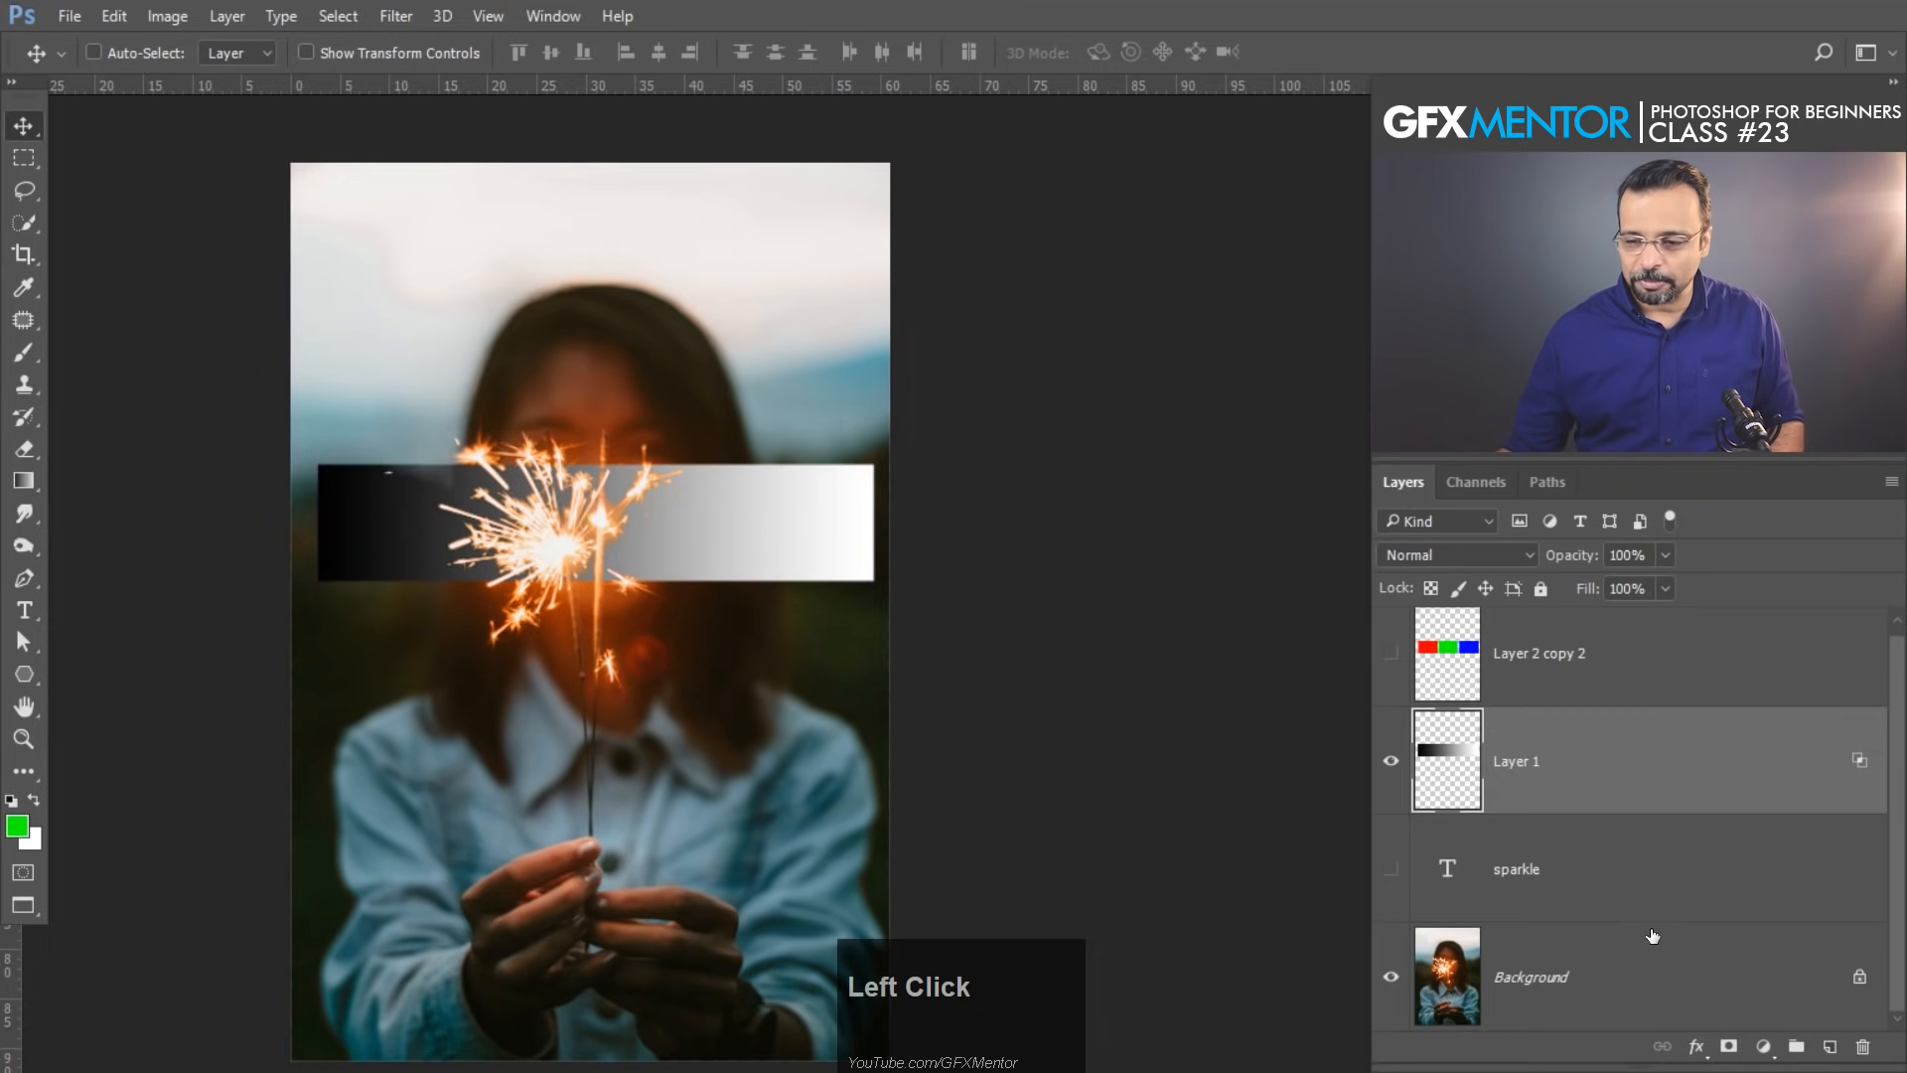
Hide Layer 1, and show and select Layer 2 copy 2 with the red, green and blue blocks
{"action": "left_click", "coordinate": [1392, 761]}
{"action": "left_click", "coordinate": [1389, 656]}
{"action": "left_click", "coordinate": [1649, 676]}
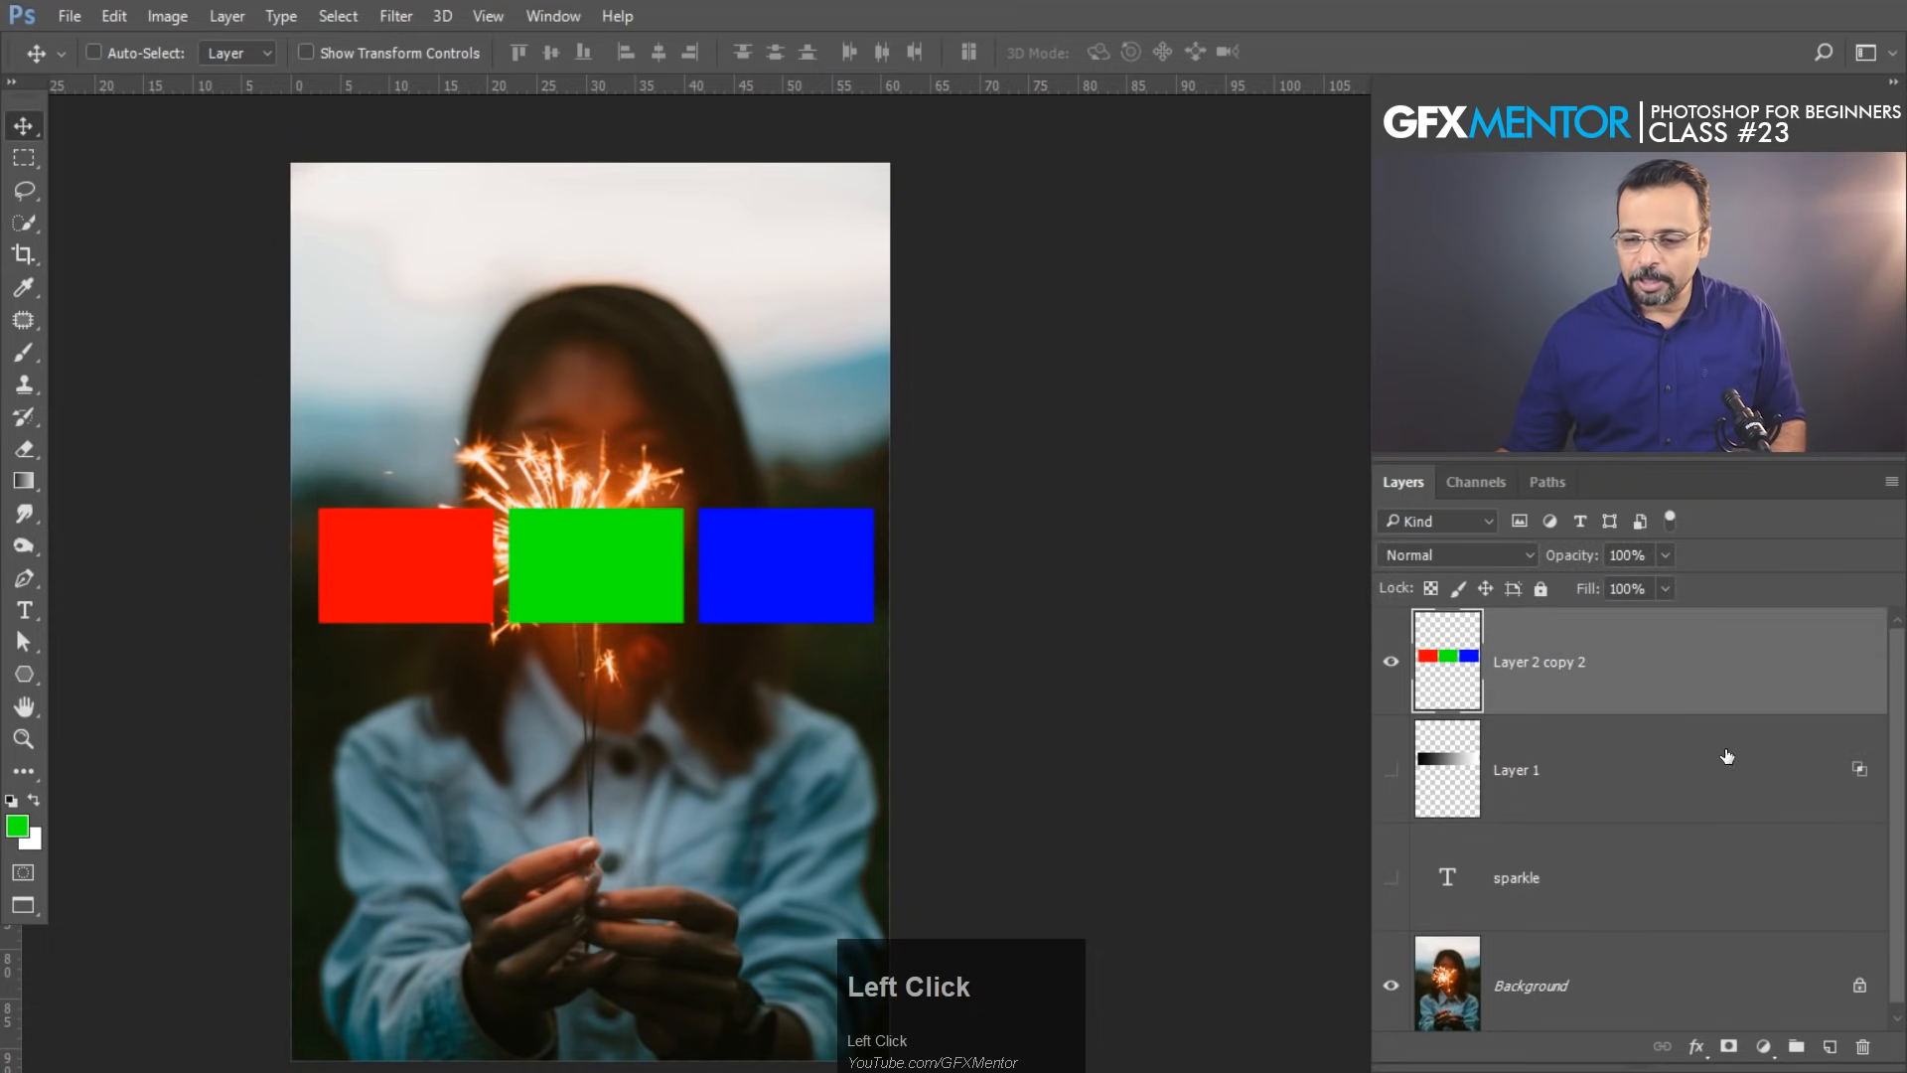
Open the blending options of Layer 2 copy 2 and place the dialog clear of the colour blocks
{"action": "right_click", "coordinate": [1596, 663]}
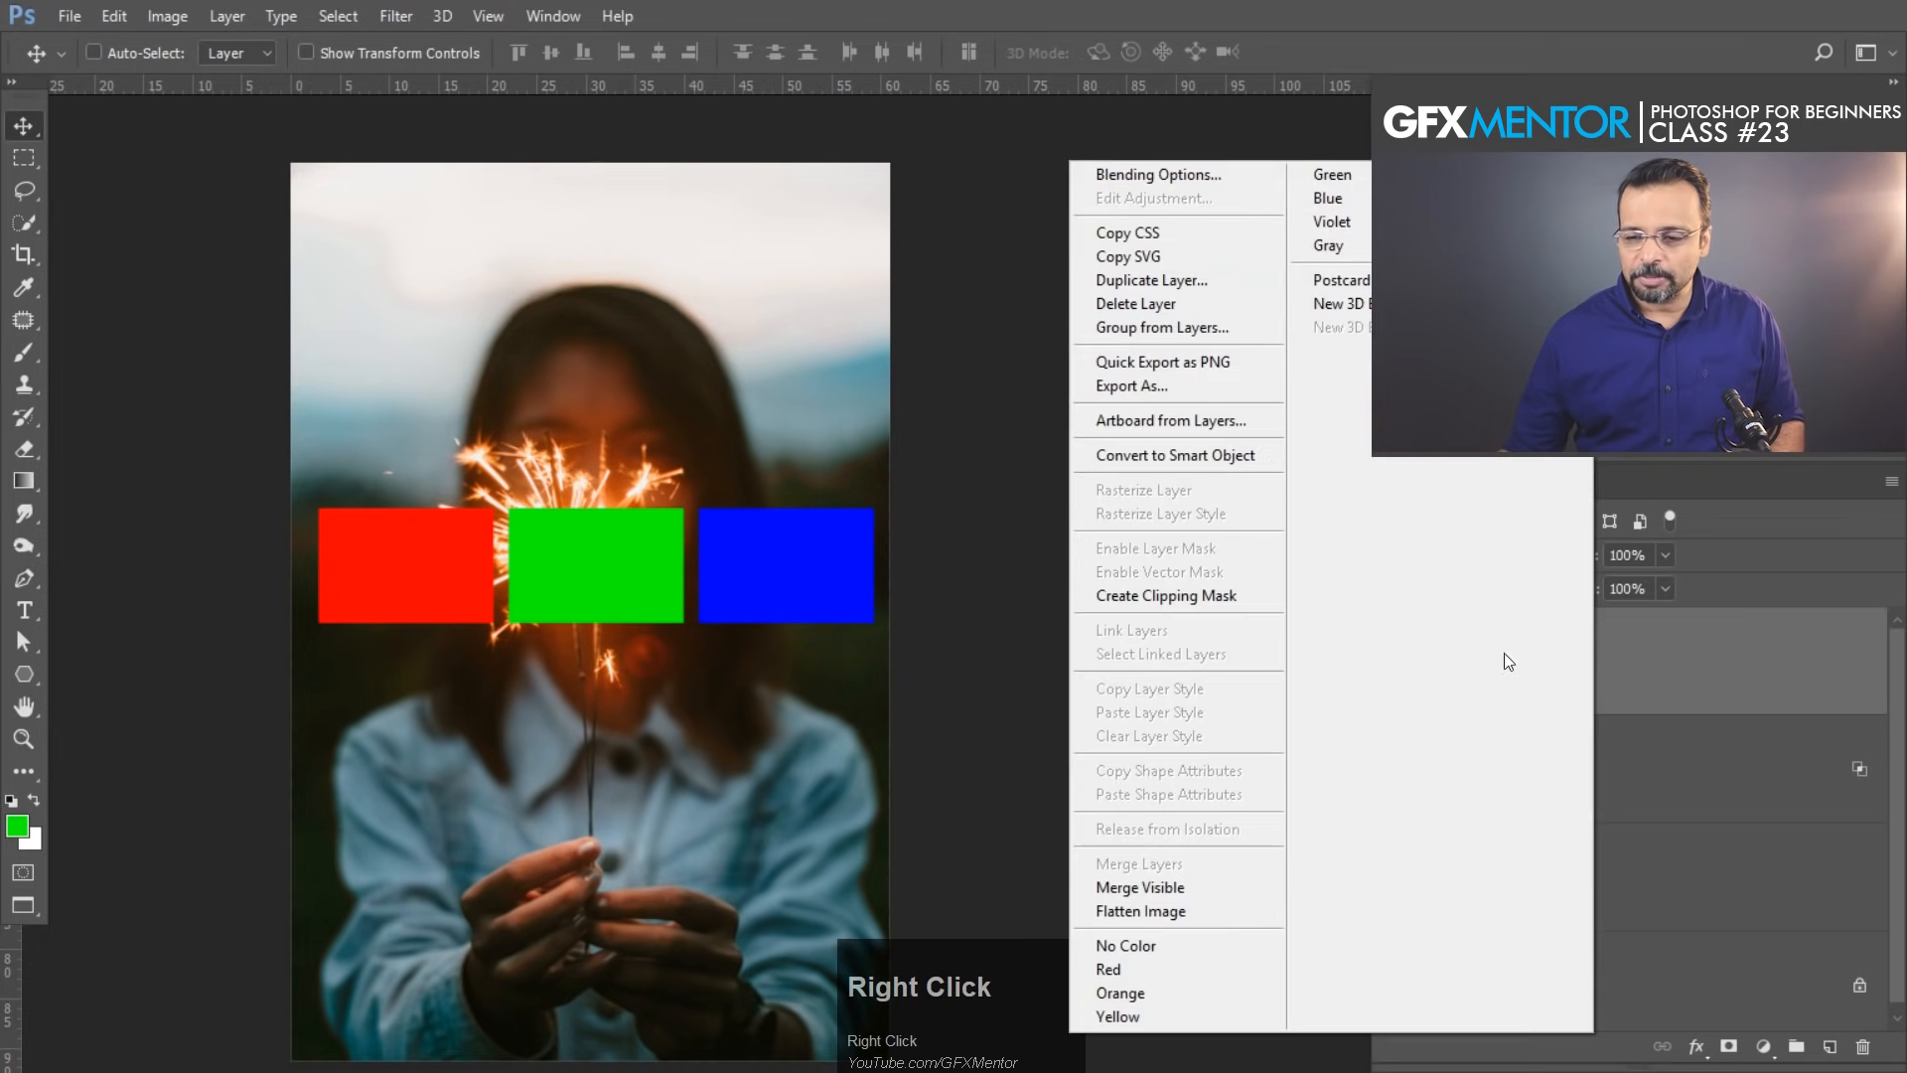
{"action": "left_click", "coordinate": [1116, 183]}
{"action": "left_click_drag", "start_coordinate": [862, 150], "coordinate": [1392, 488]}
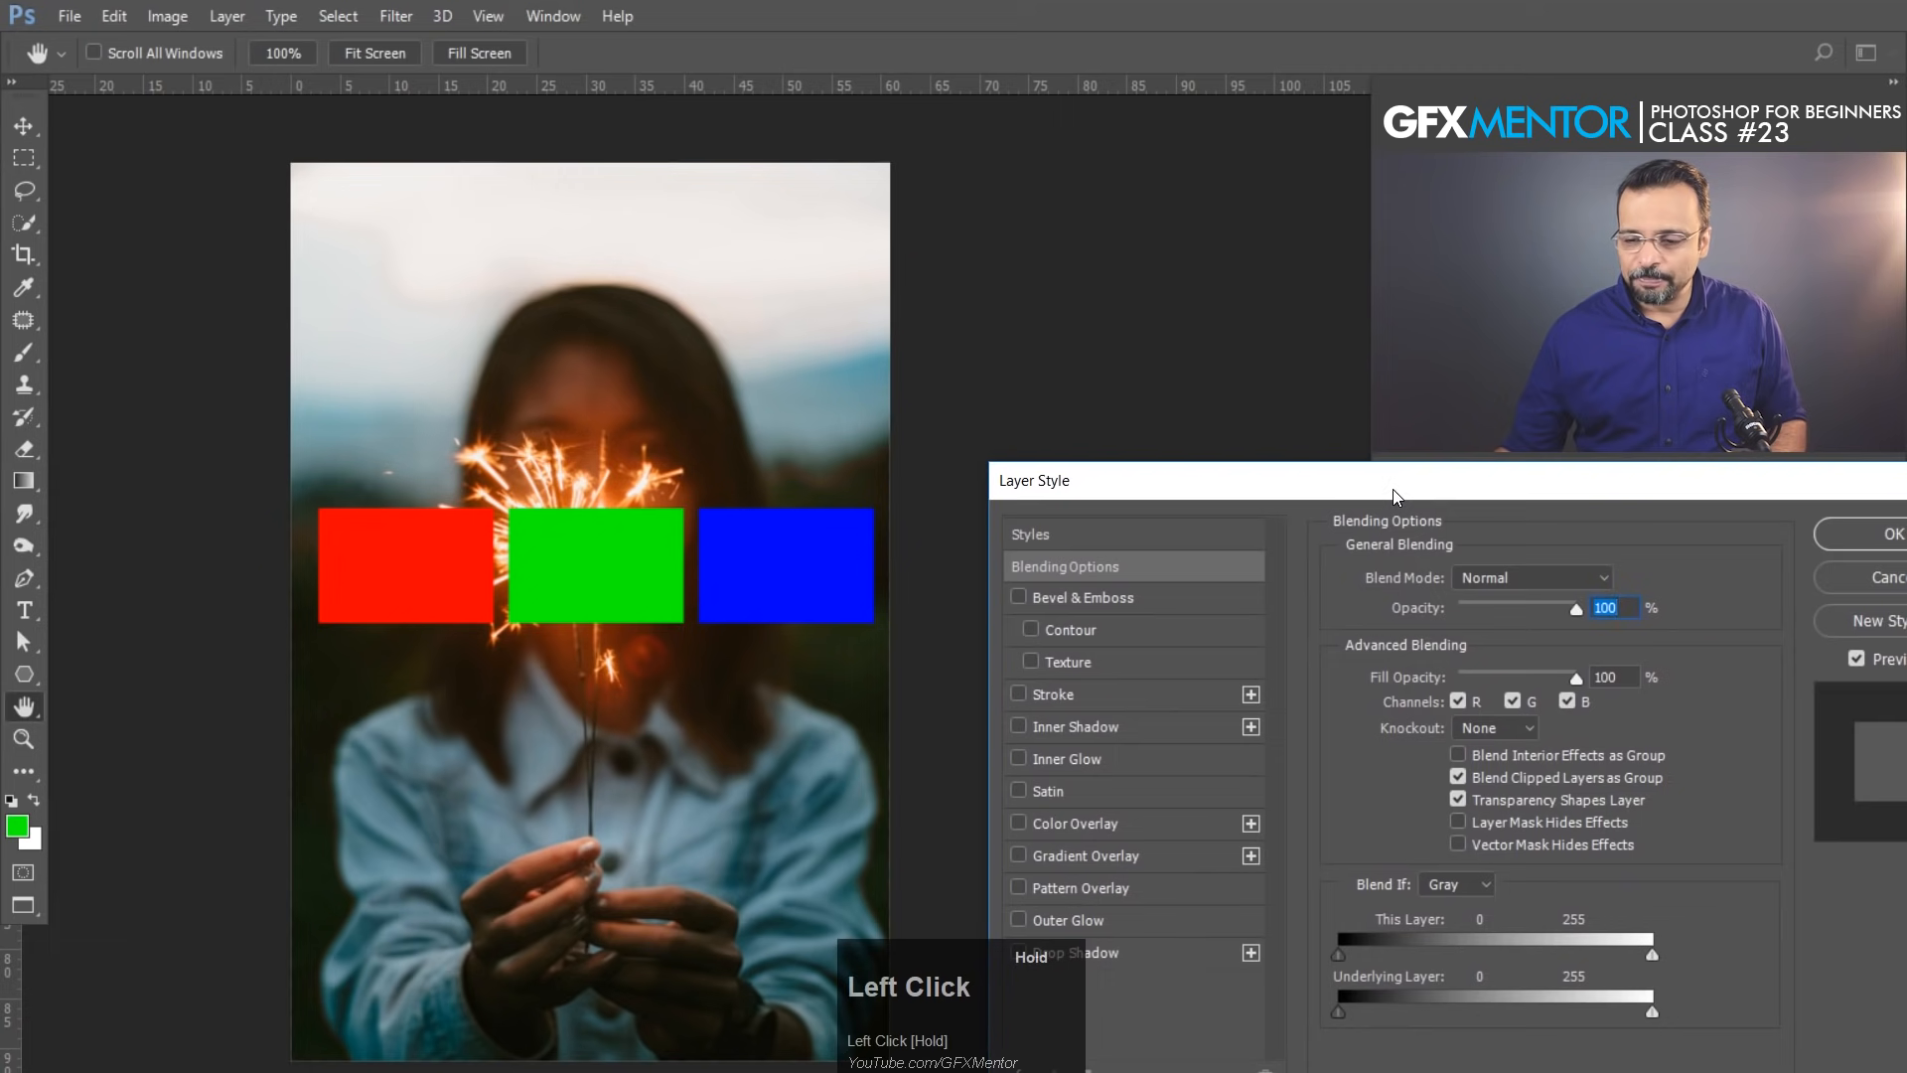
Set Blend If to Red and try This Layer's white limit at 248, restoring it to 255
{"action": "left_click", "coordinate": [1458, 883]}
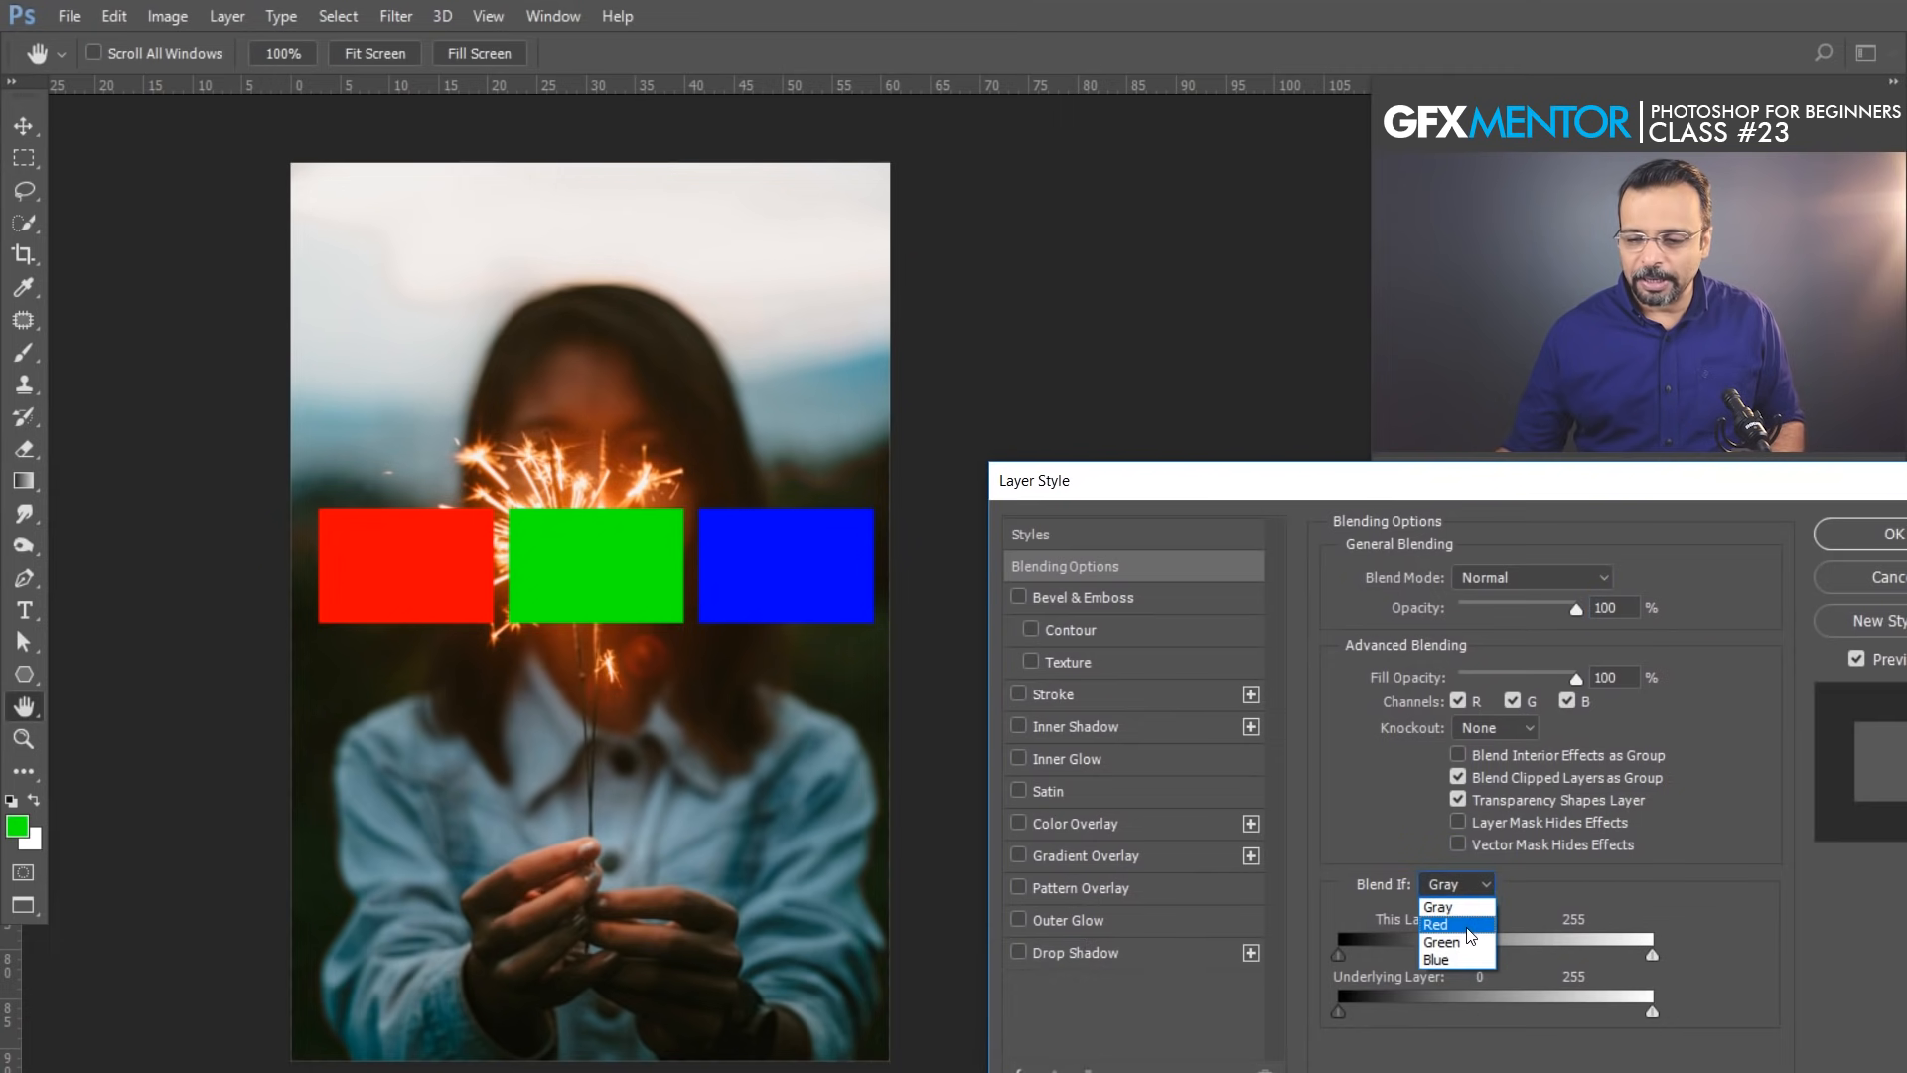
{"action": "left_click", "coordinate": [1468, 928]}
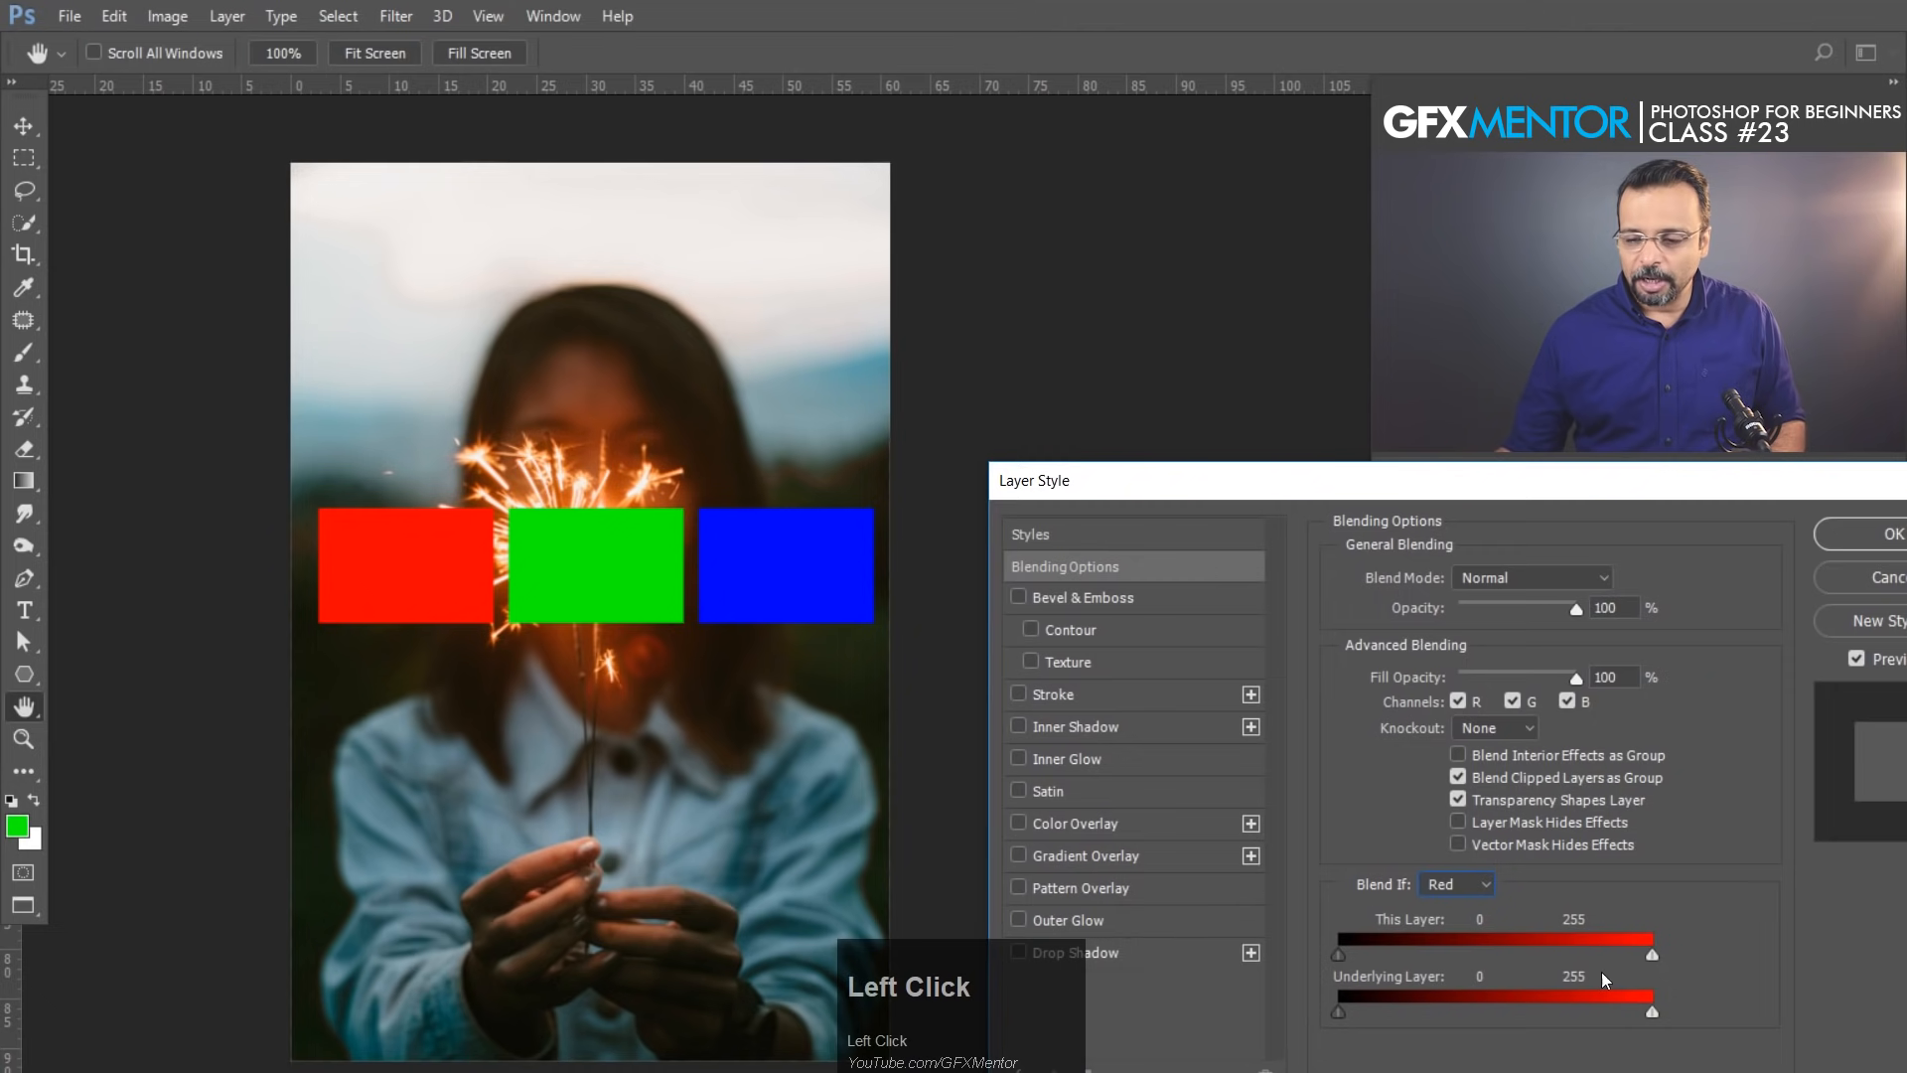
{"action": "left_click", "coordinate": [1653, 954]}
{"action": "left_click_drag", "start_coordinate": [1655, 956], "coordinate": [1644, 956]}
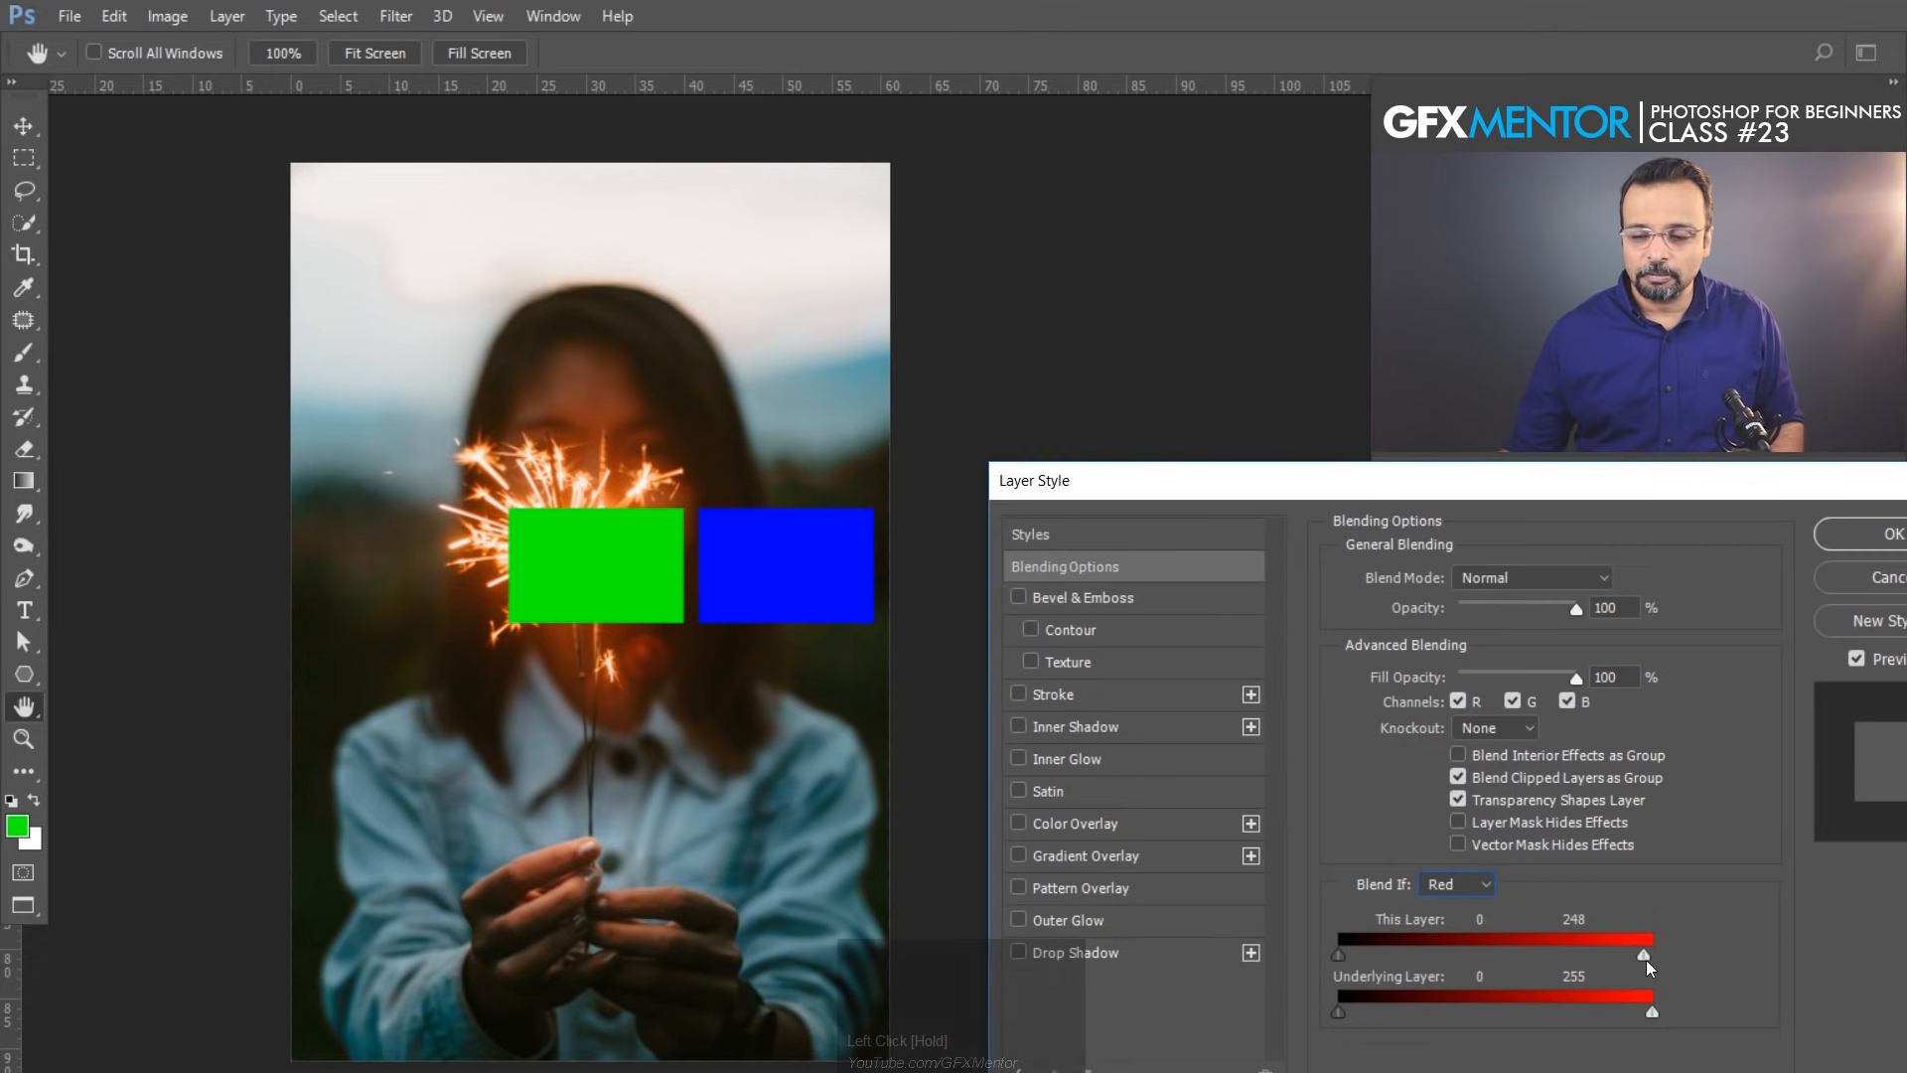
{"action": "left_click_drag", "start_coordinate": [1644, 955], "coordinate": [1654, 955]}
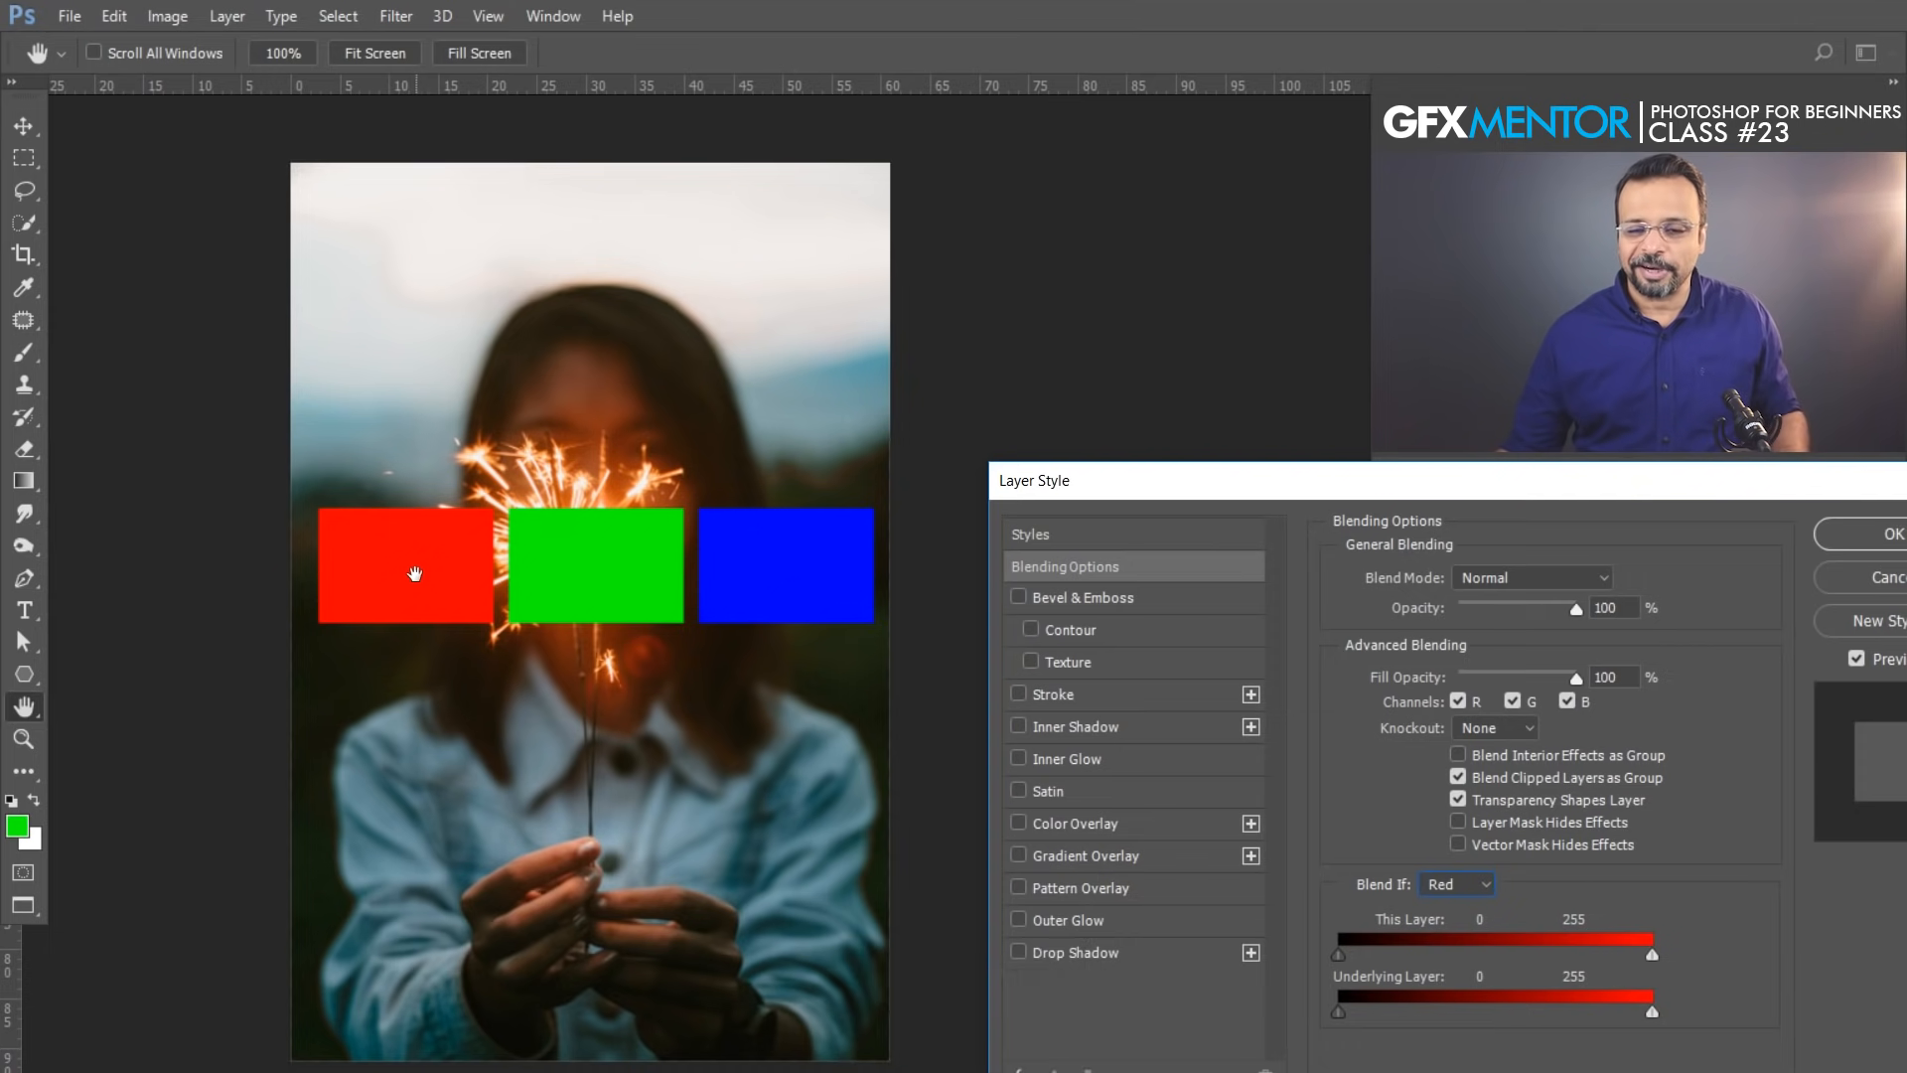
Try This Layer's white limit and both Underlying Layer limits on the Red channel, restoring them to 0 and 255
{"action": "left_click_drag", "start_coordinate": [1652, 957], "coordinate": [1710, 956]}
{"action": "mouse_move", "coordinate": [1653, 1017]}
{"action": "left_mouse_down"}
{"action": "mouse_move", "coordinate": [1630, 1014]}
{"action": "mouse_move", "coordinate": [1674, 1017]}
{"action": "left_mouse_up"}
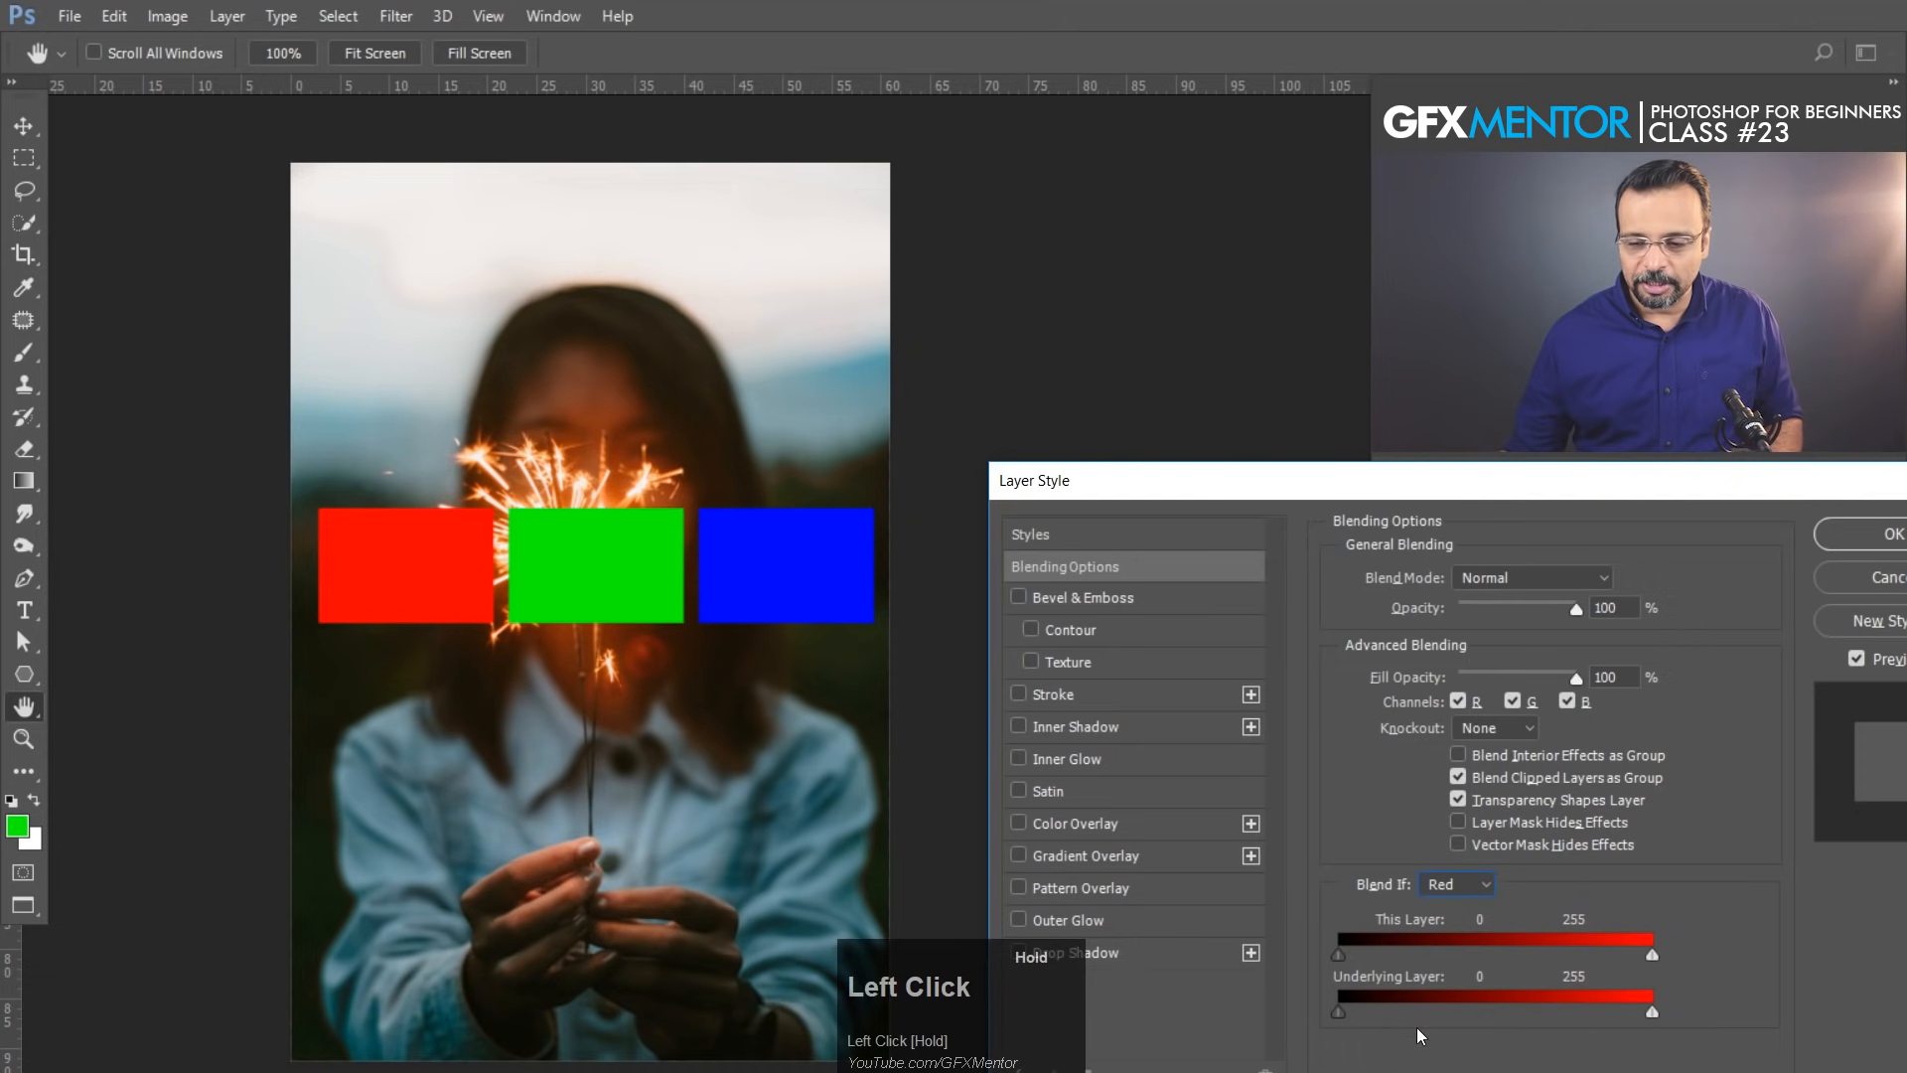
{"action": "left_click_drag", "start_coordinate": [1343, 1011], "coordinate": [1279, 997]}
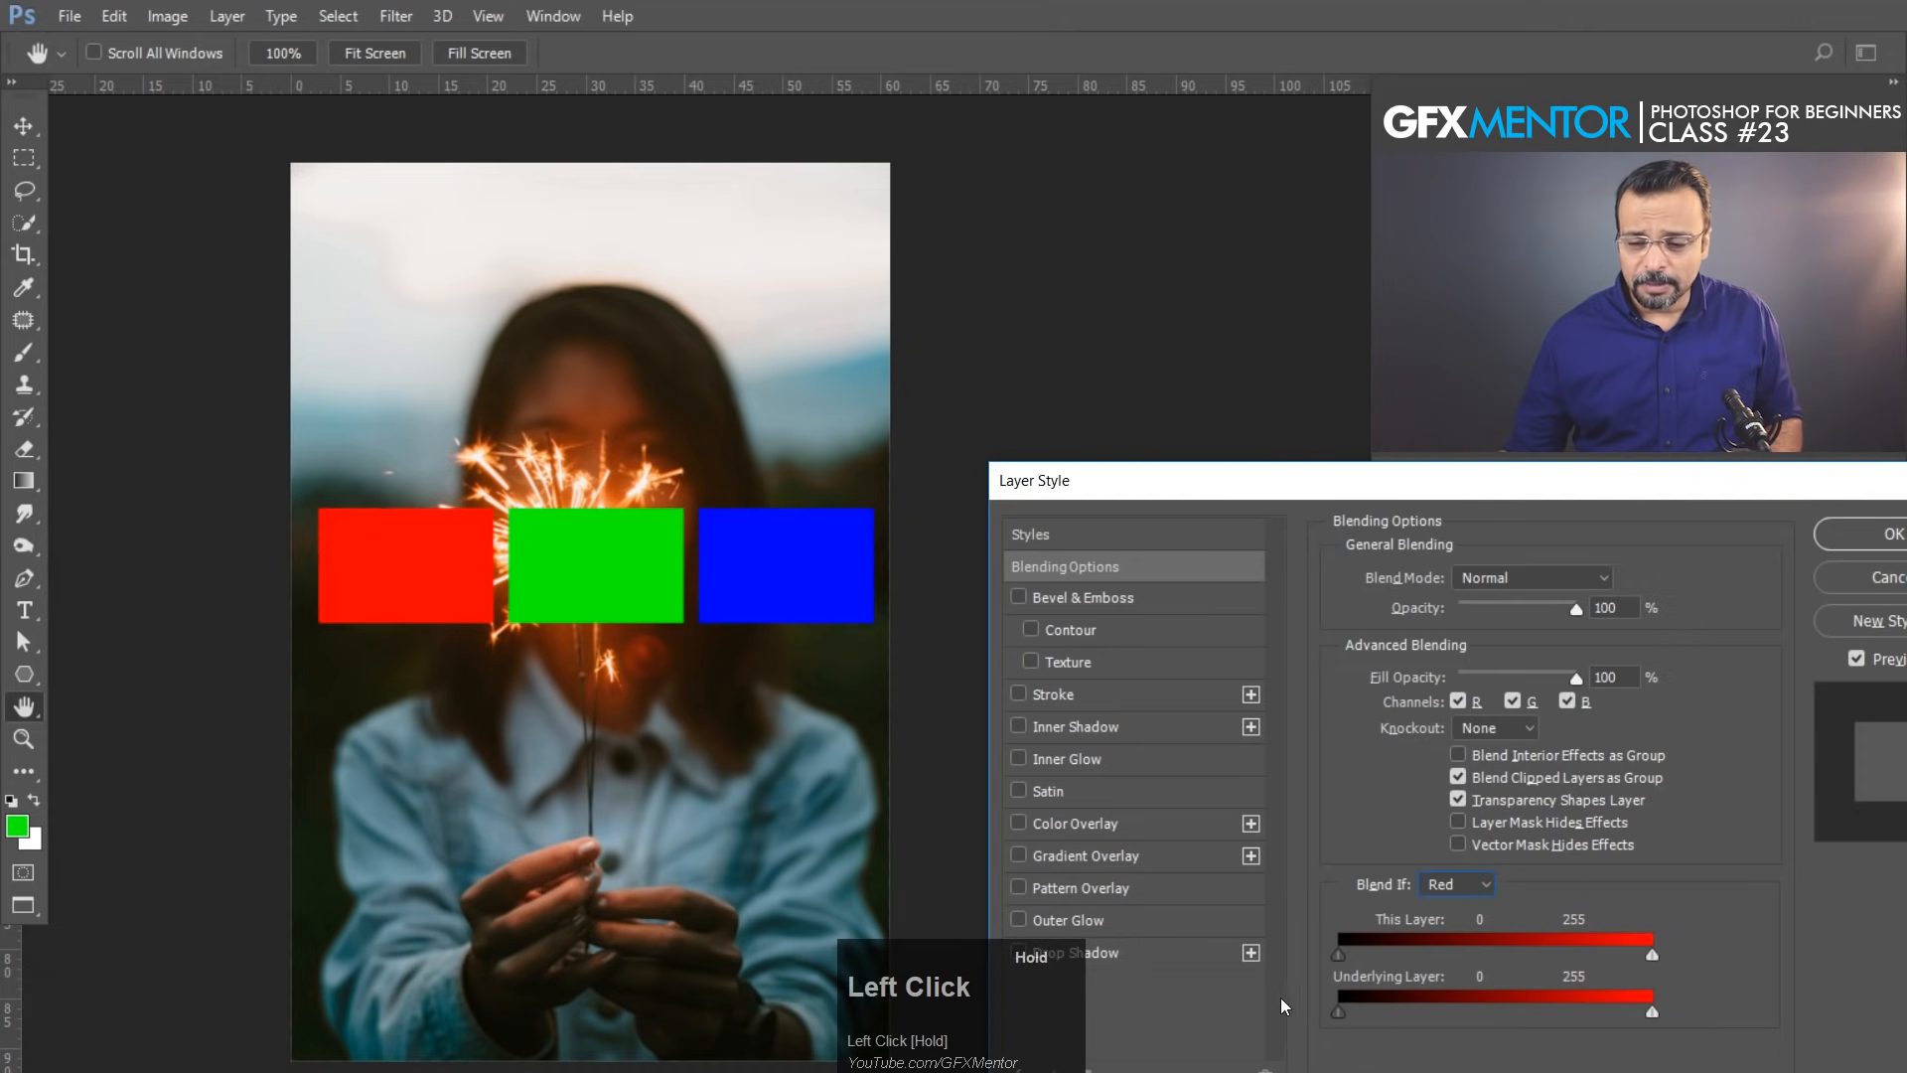
Switch Blend If to Green and try This Layer's white limit, restoring it to 255
{"action": "left_click", "coordinate": [1463, 882]}
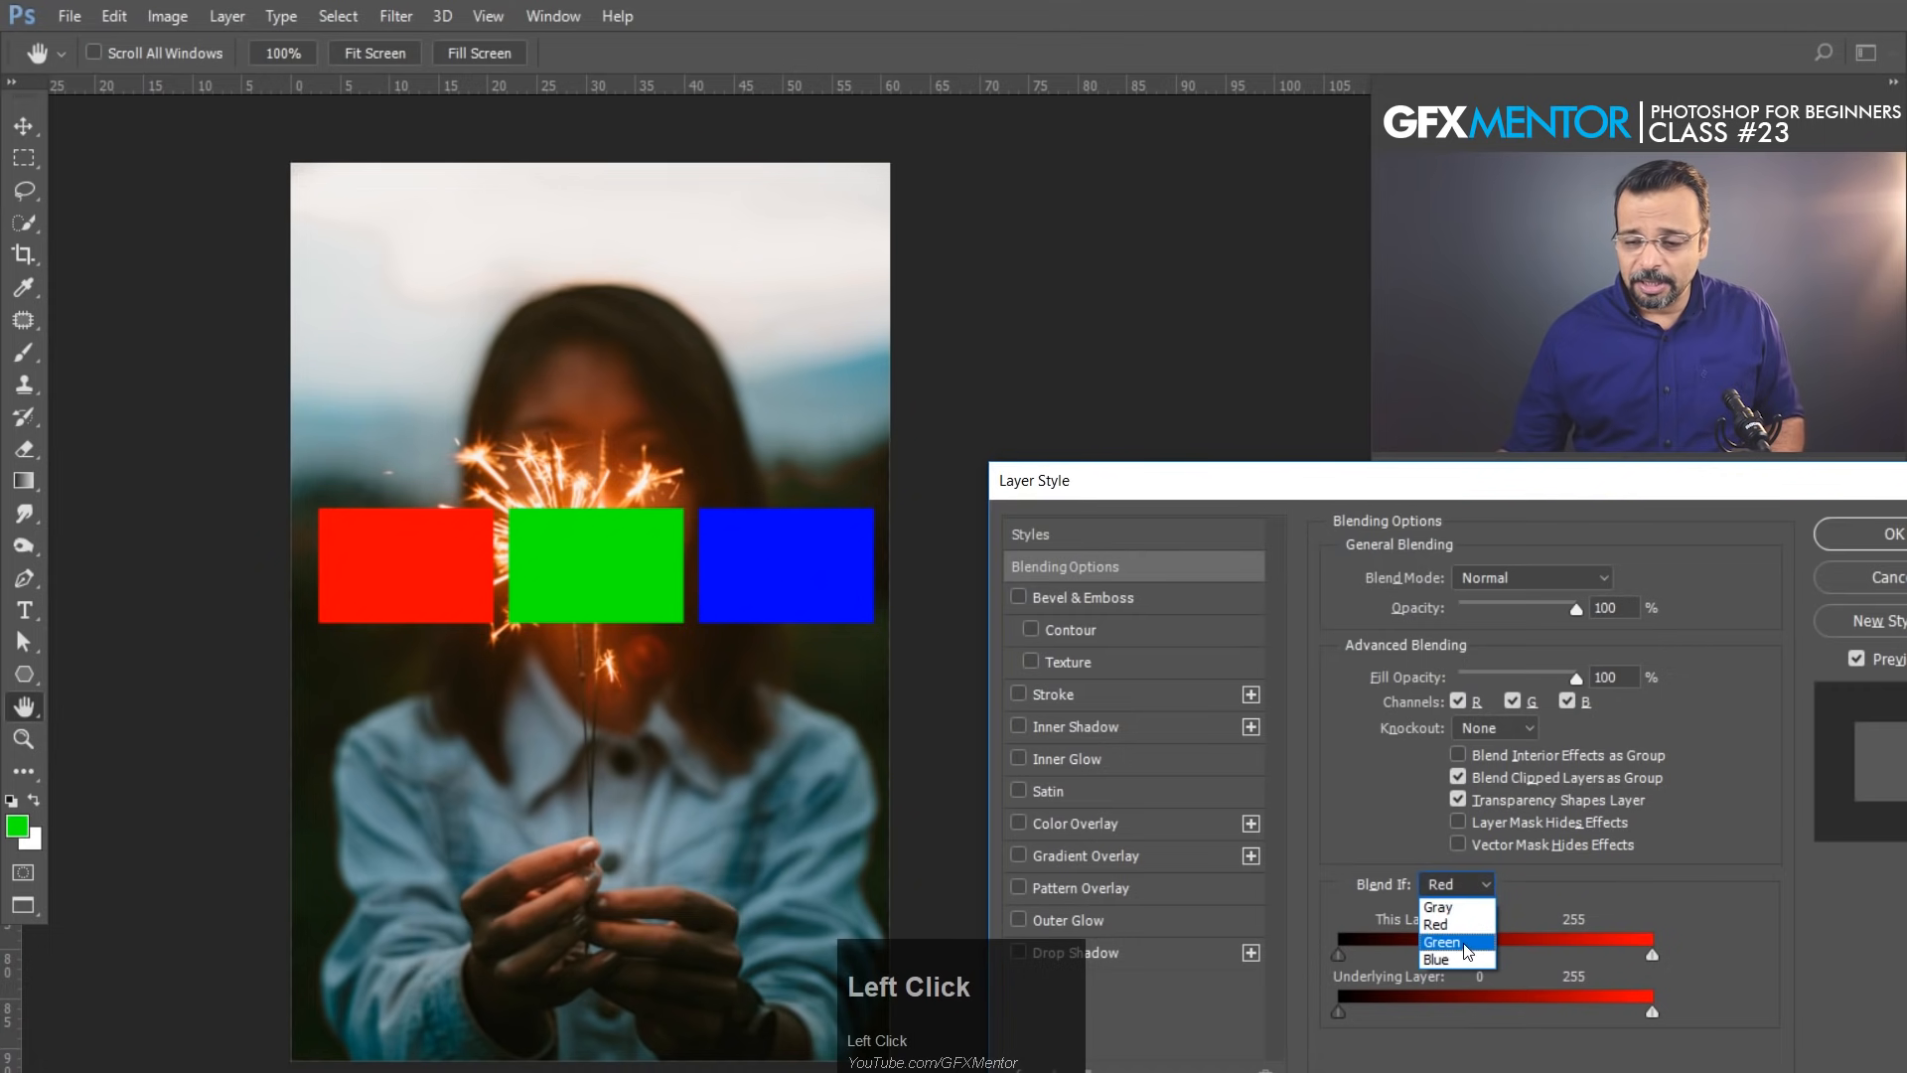
{"action": "left_click", "coordinate": [1450, 955]}
{"action": "mouse_move", "coordinate": [1652, 955]}
{"action": "left_mouse_down"}
{"action": "mouse_move", "coordinate": [1630, 955]}
{"action": "mouse_move", "coordinate": [1682, 951]}
{"action": "left_mouse_up"}
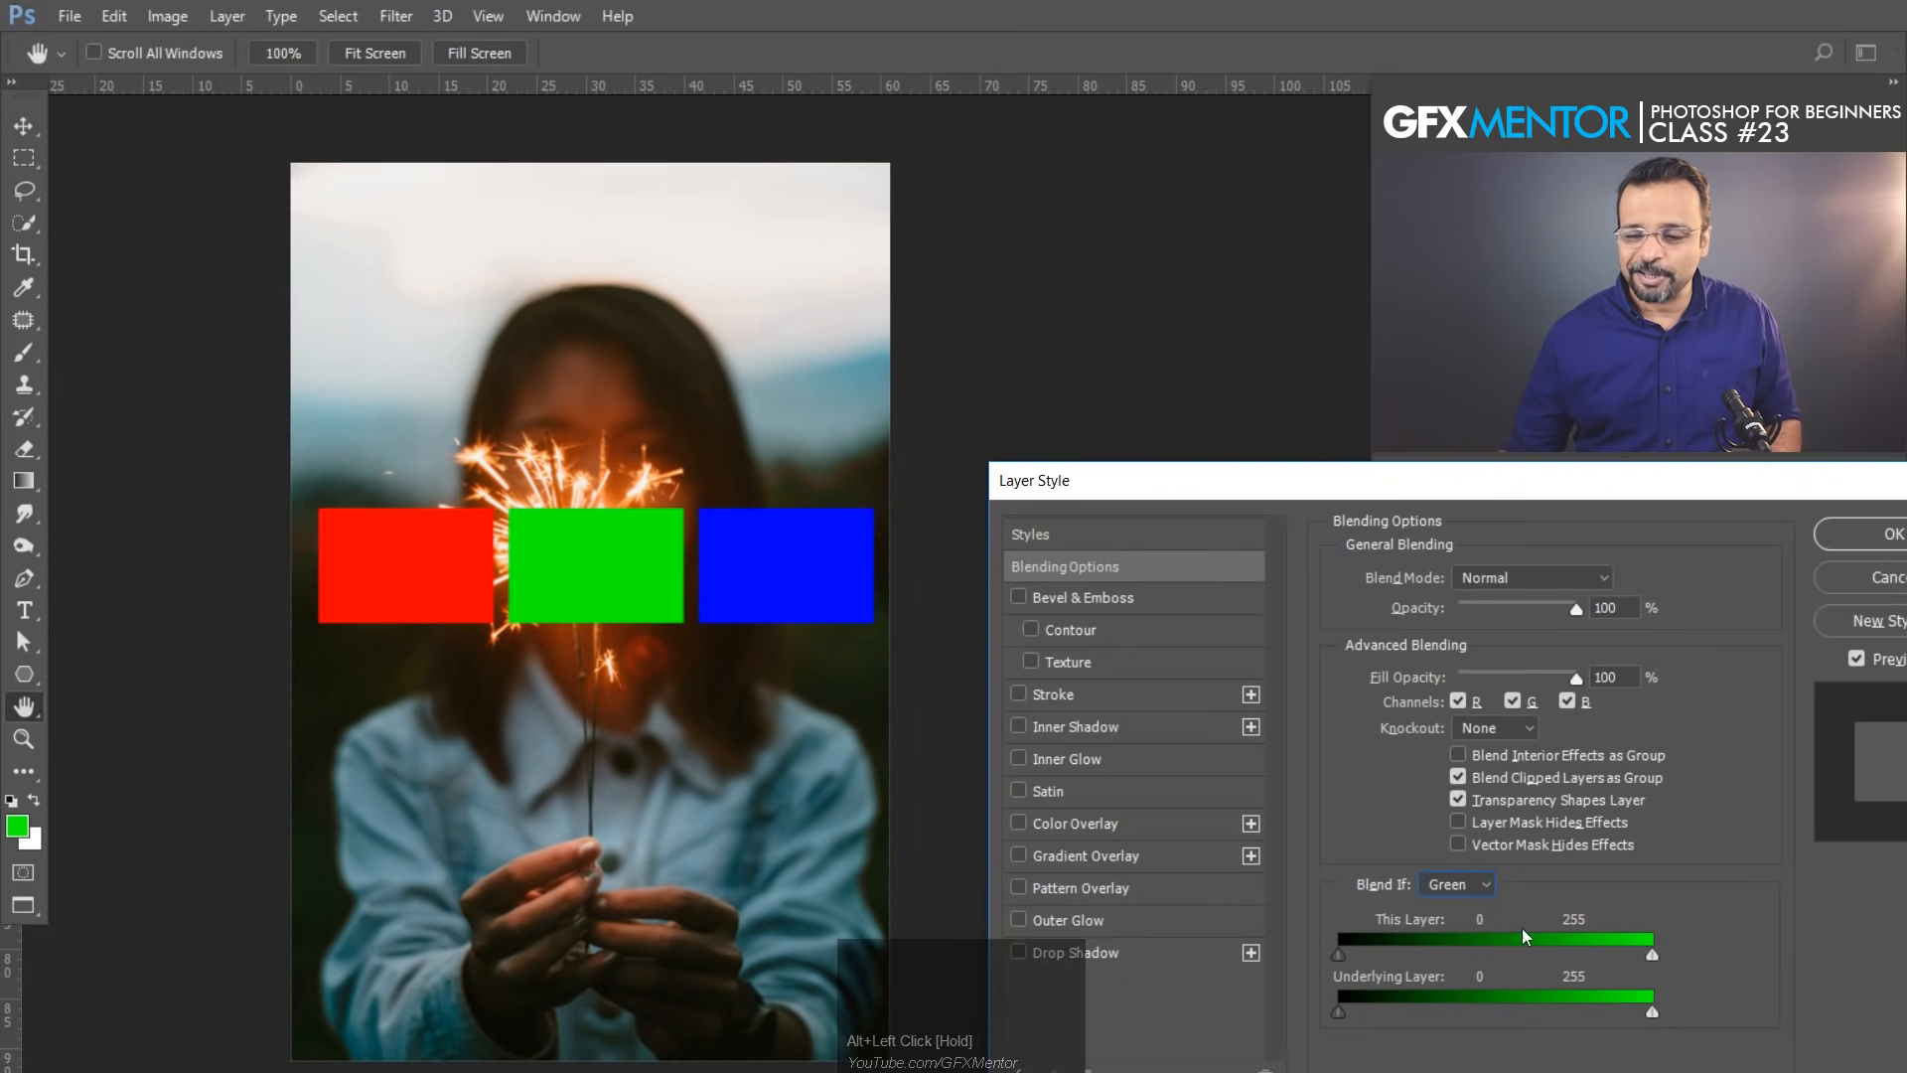
{"action": "left_click", "coordinate": [1480, 884]}
{"action": "left_click", "coordinate": [1452, 941]}
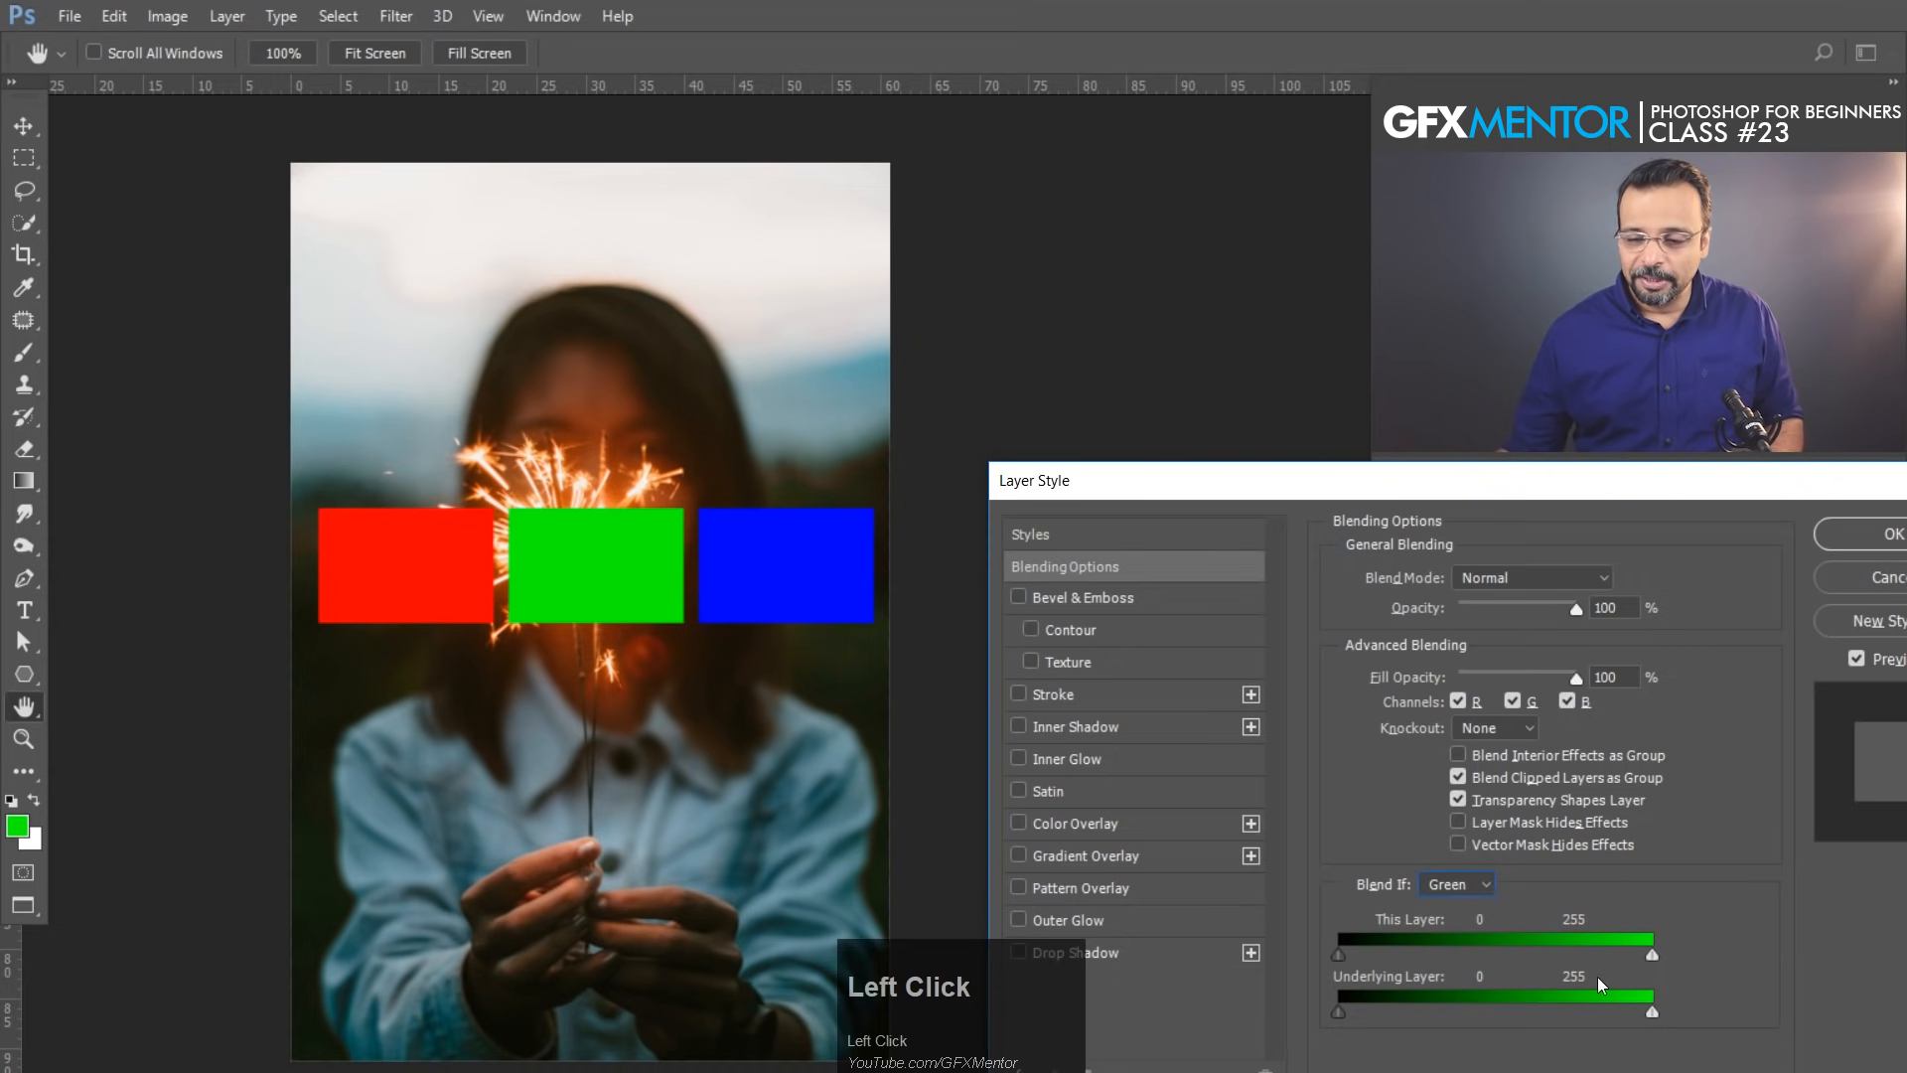
Switch Blend If to Blue and try This Layer's white limit, restoring it to 255
{"action": "left_click", "coordinate": [1458, 884]}
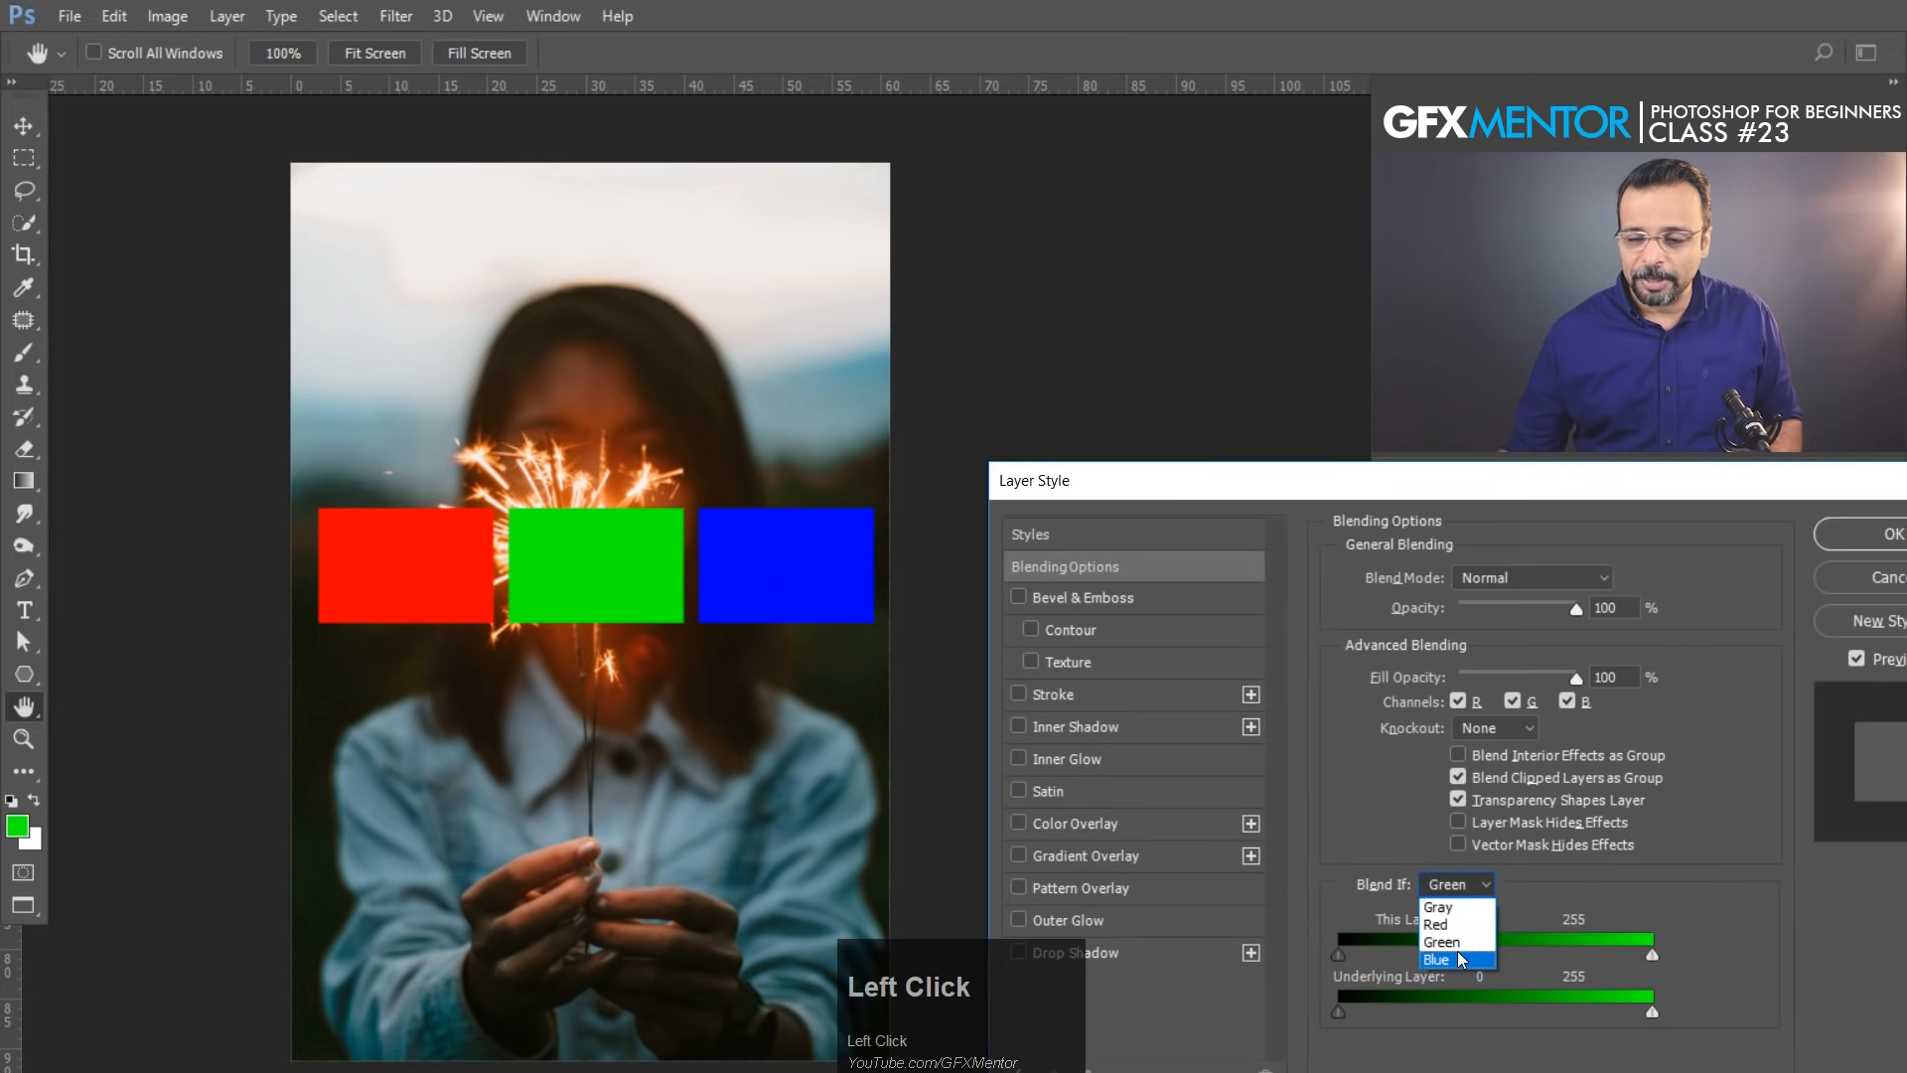
{"action": "left_click", "coordinate": [1462, 954]}
{"action": "mouse_move", "coordinate": [1651, 951]}
{"action": "left_mouse_down"}
{"action": "mouse_move", "coordinate": [1631, 951]}
{"action": "mouse_move", "coordinate": [1668, 953]}
{"action": "mouse_move", "coordinate": [1625, 957]}
{"action": "mouse_move", "coordinate": [1661, 956]}
{"action": "left_mouse_up"}
{"action": "key", "text": "alt"}
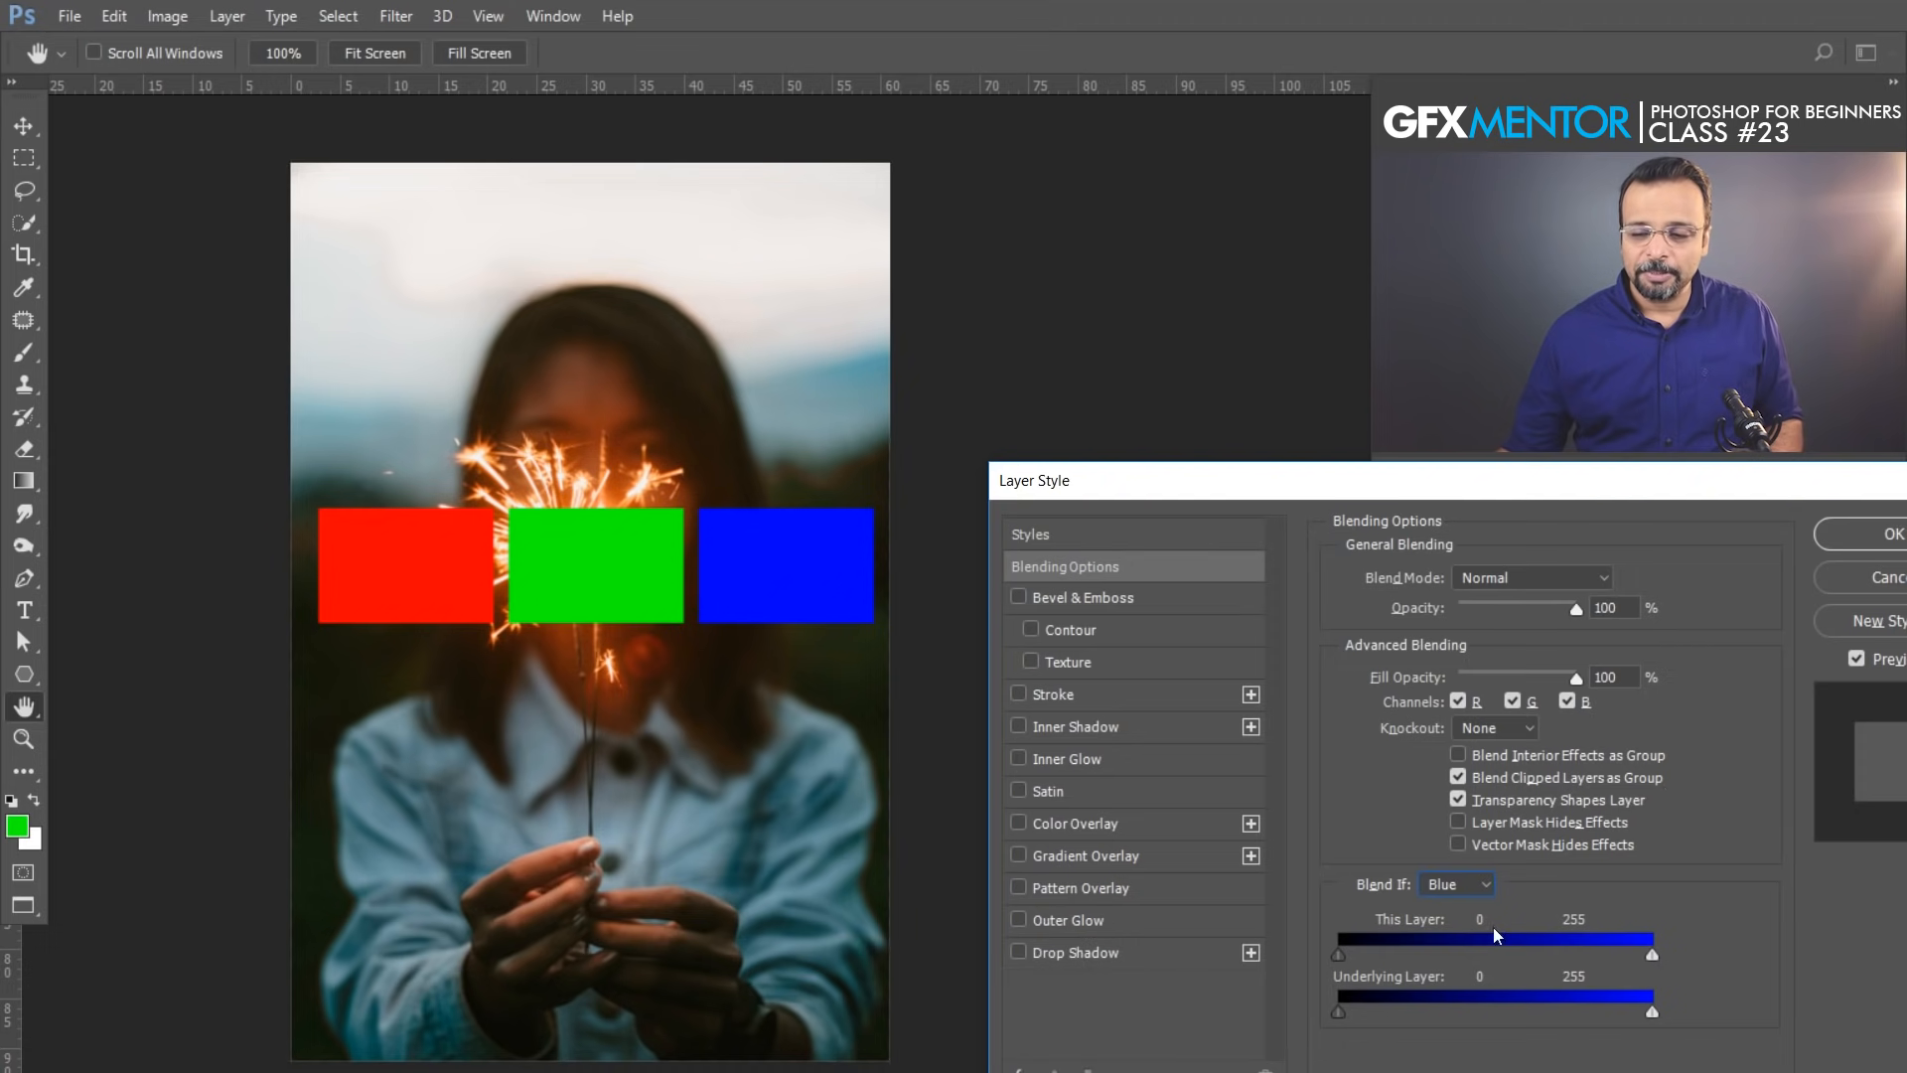
Return Blend If to Gray, keep This Layer's black limit at 0 and apply the blending options
{"action": "left_click", "coordinate": [1468, 886]}
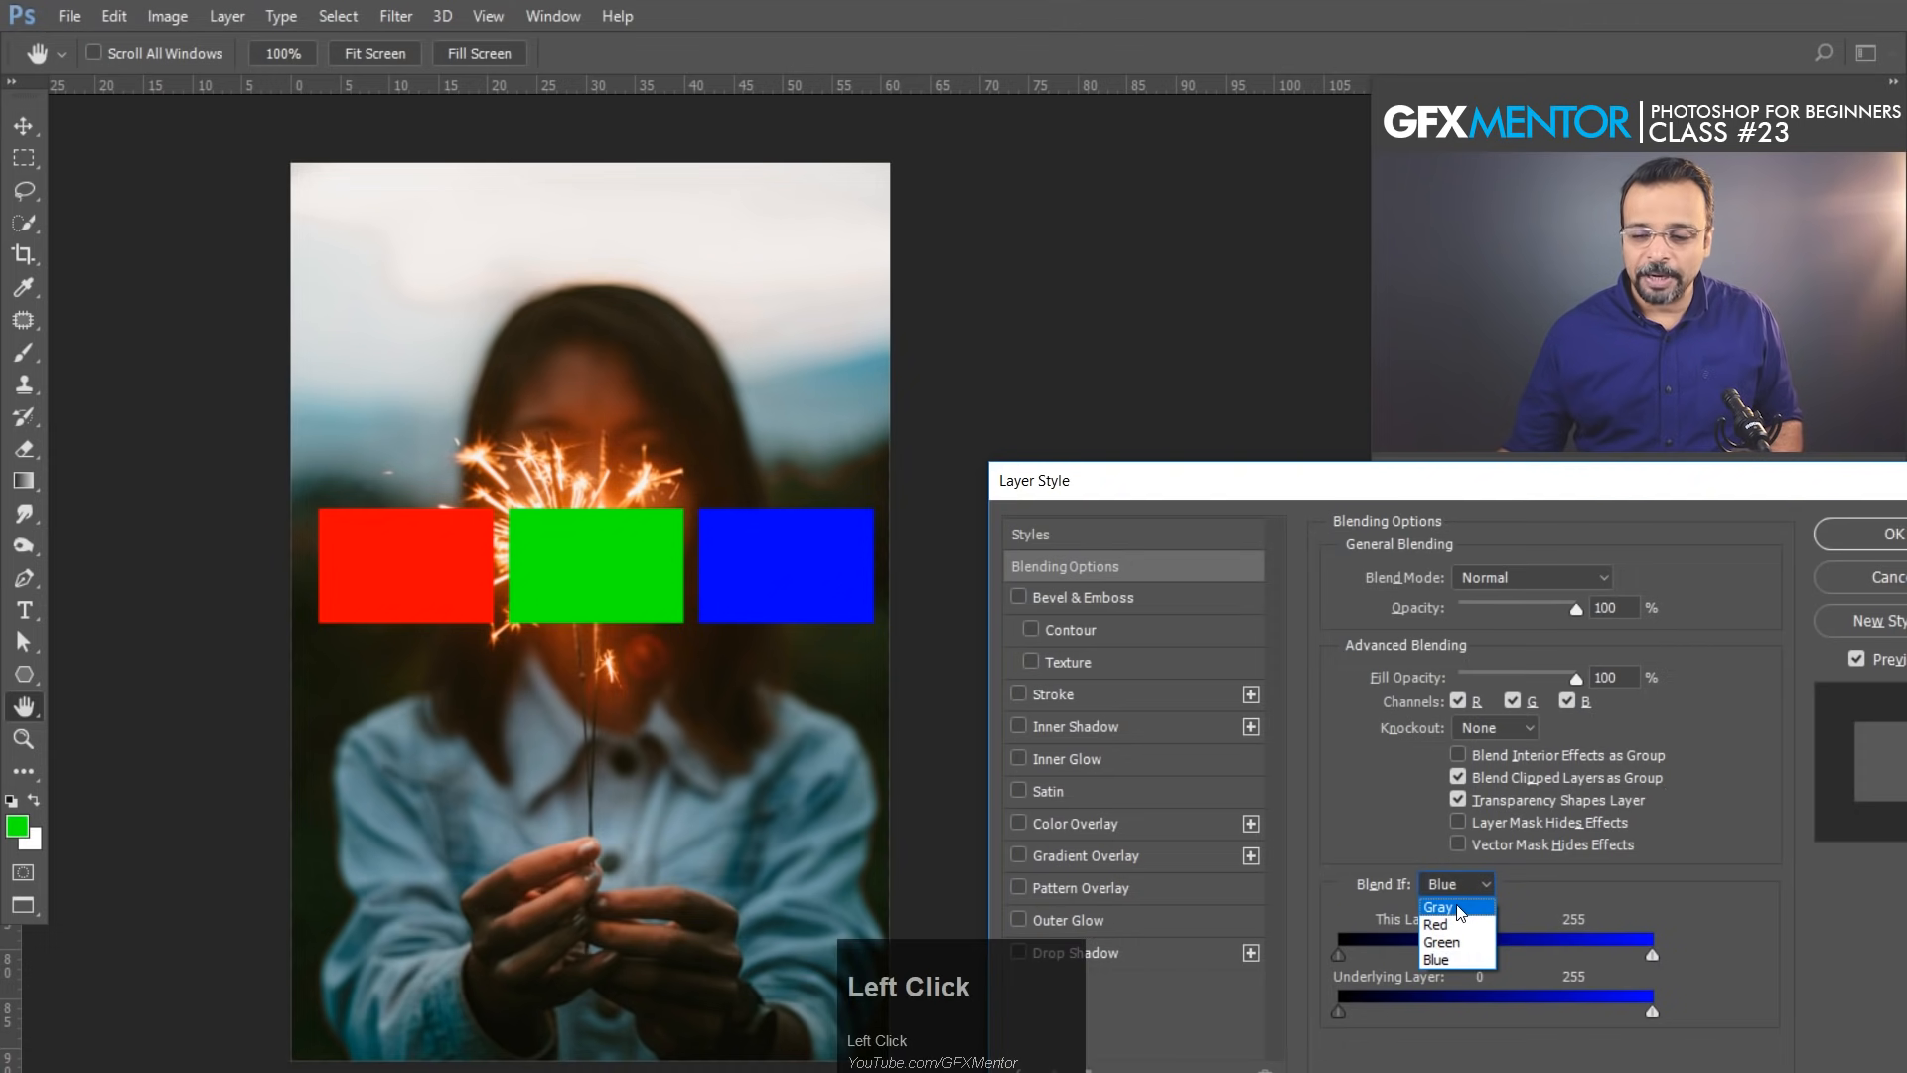
{"action": "left_click", "coordinate": [1459, 907]}
{"action": "left_click_drag", "start_coordinate": [1342, 957], "coordinate": [1317, 955]}
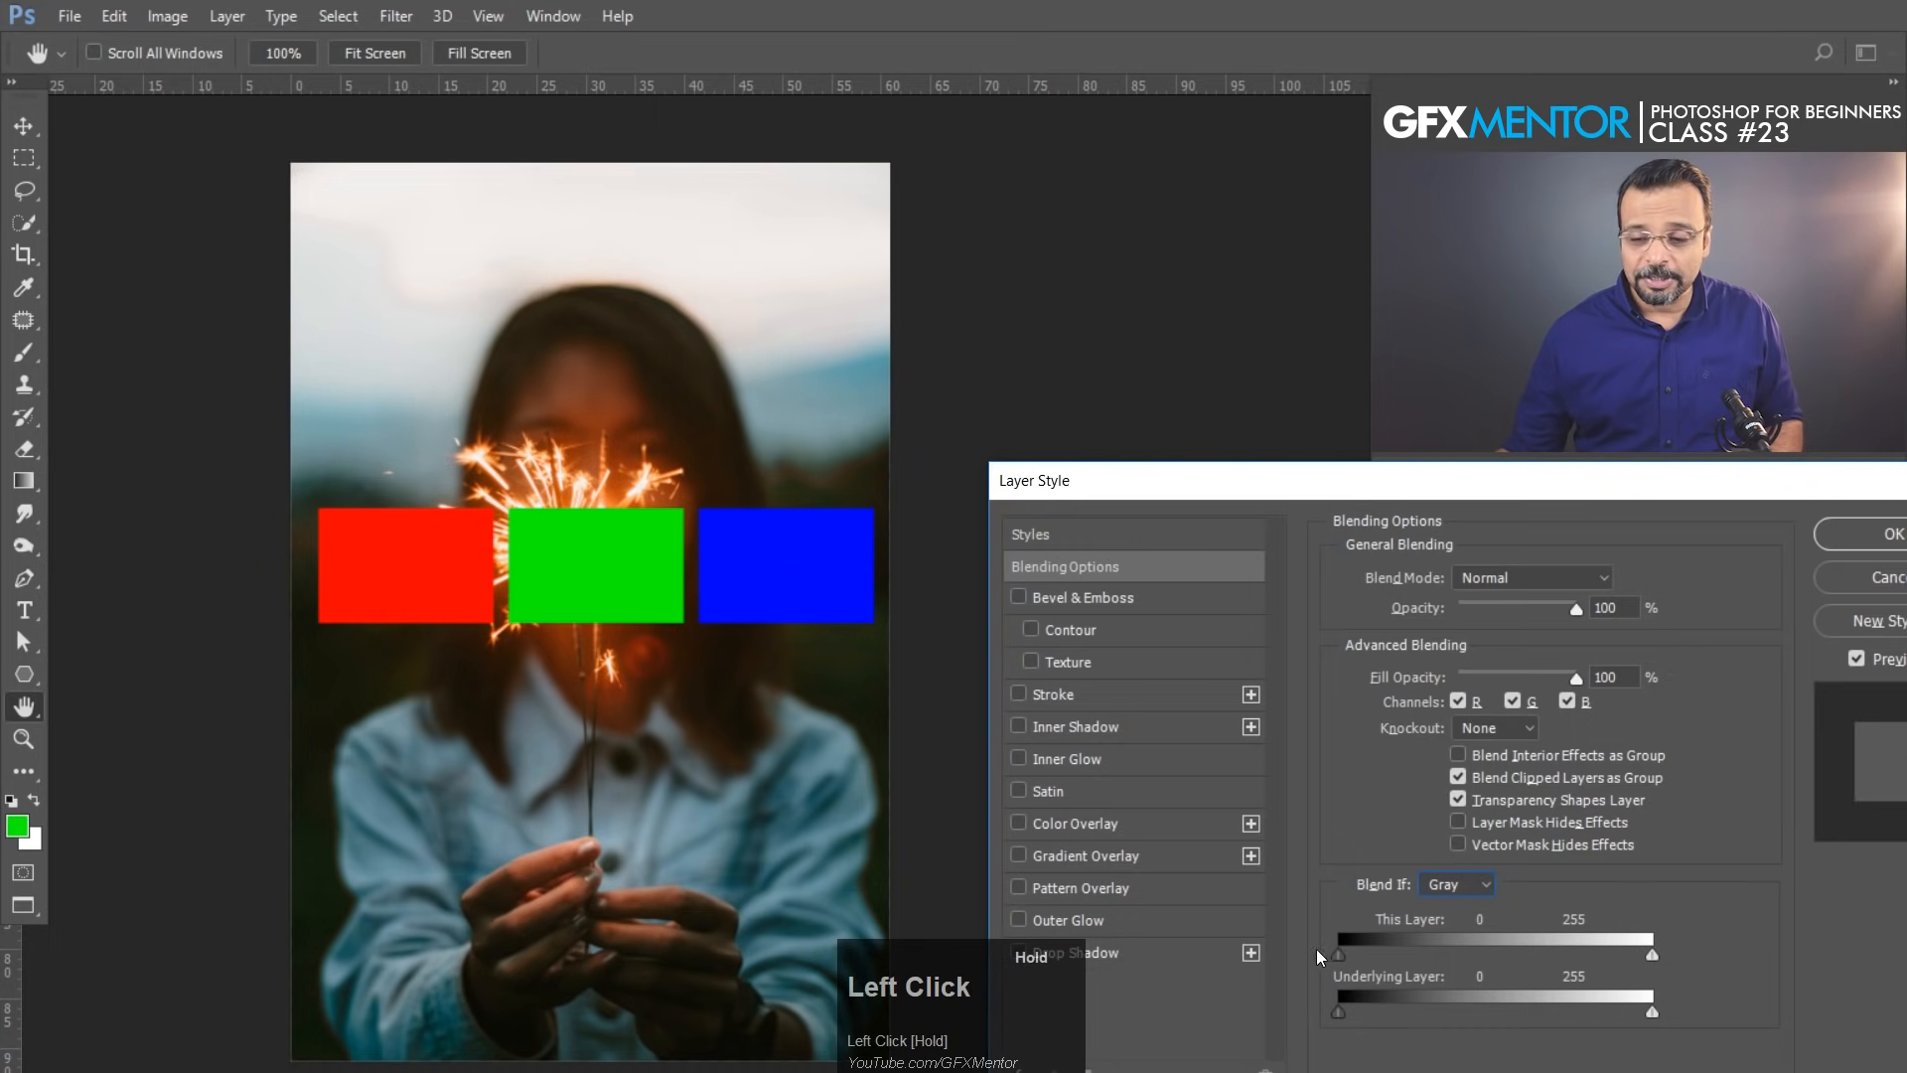
{"action": "left_click", "coordinate": [1857, 537]}
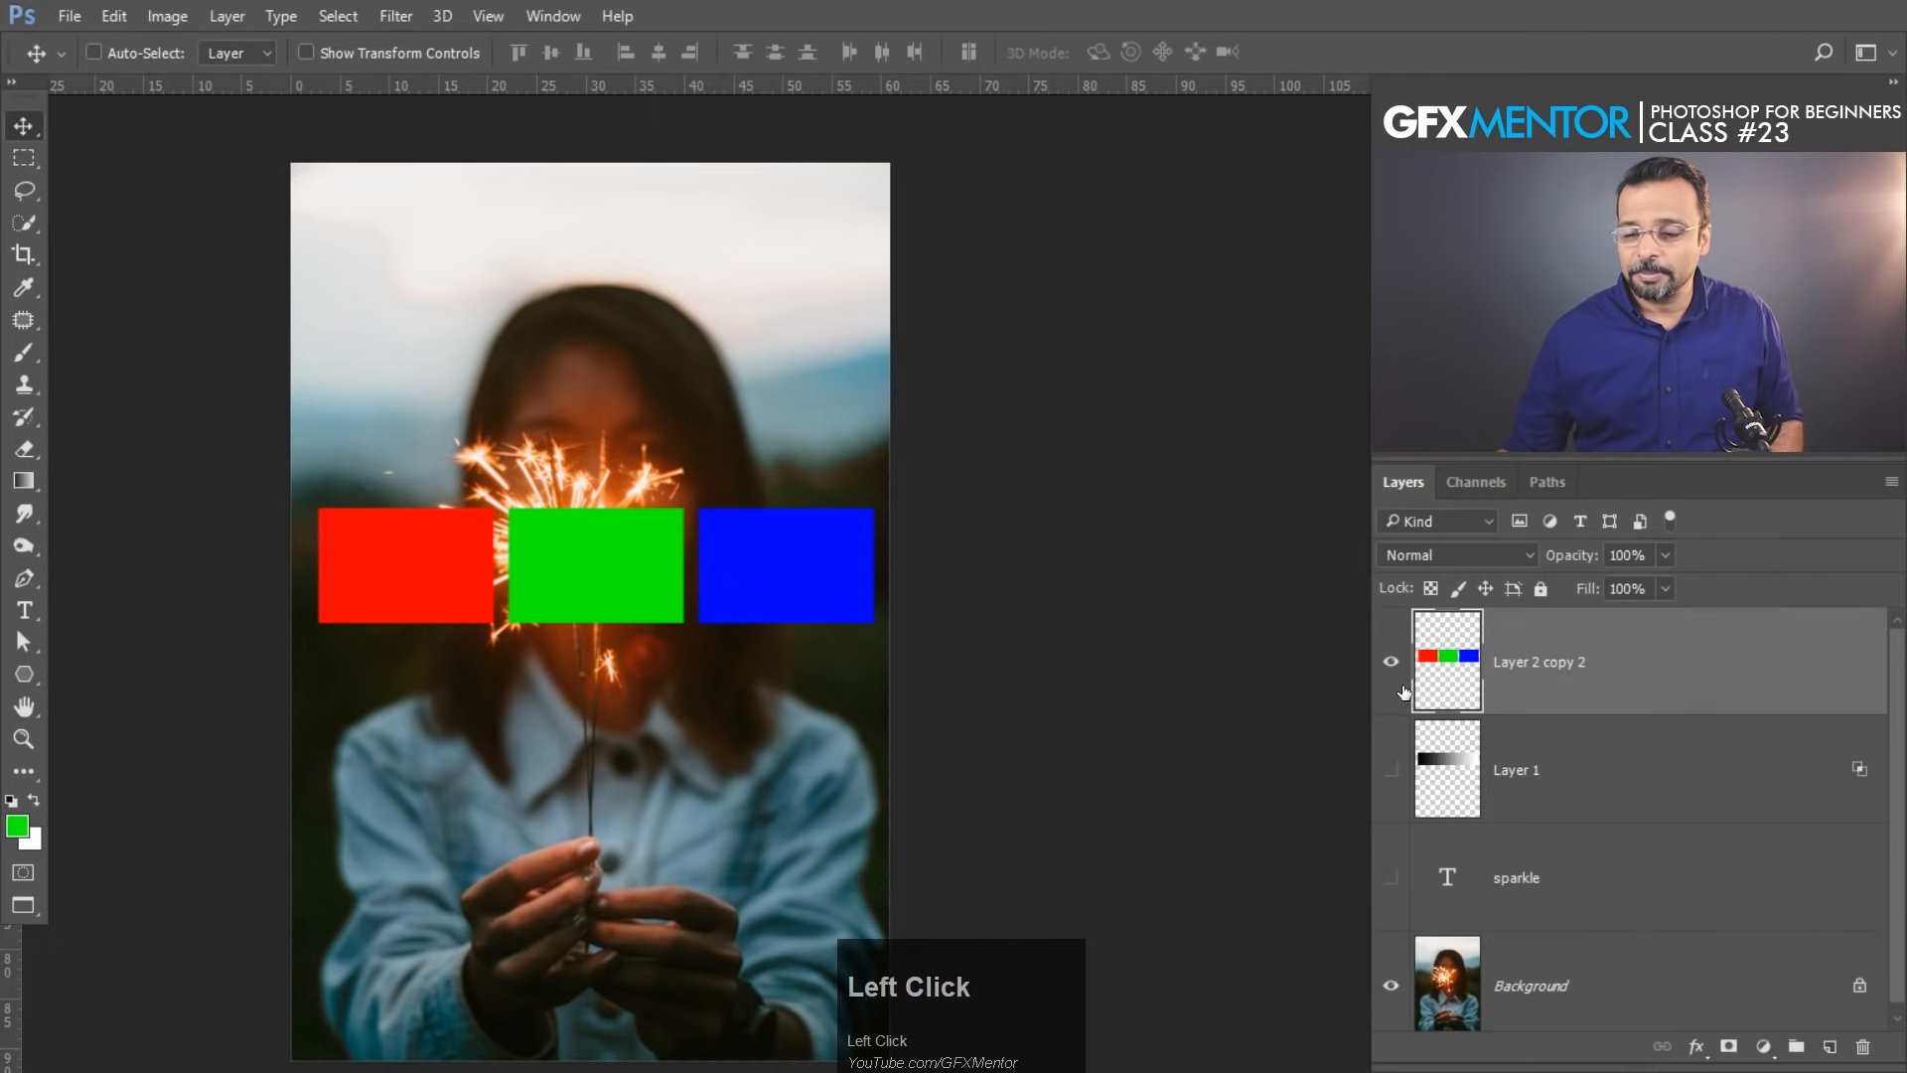
Hide Layer 2 copy 2 and show the red sparkle text layer over the sparkler
{"action": "left_click", "coordinate": [1394, 675]}
{"action": "left_click", "coordinate": [1392, 878]}
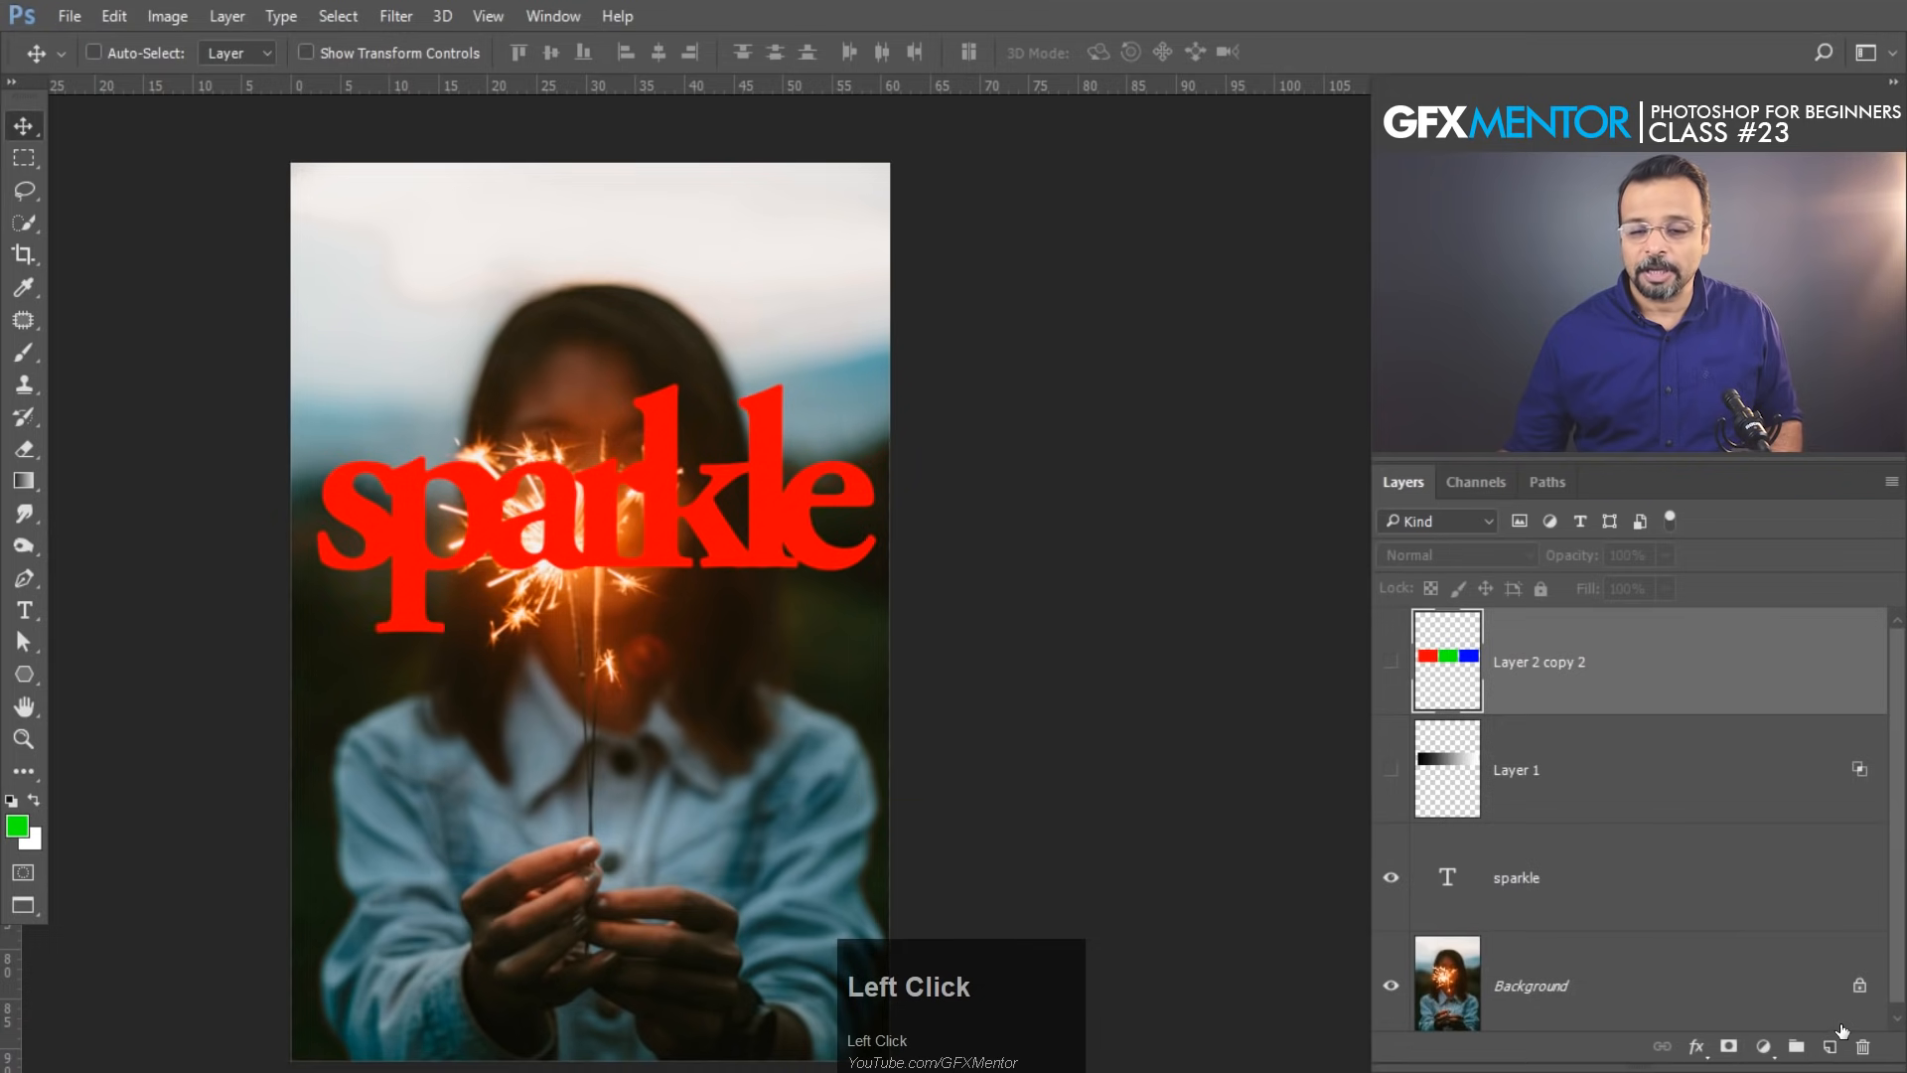
{"action": "left_click_drag", "start_coordinate": [561, 451], "coordinate": [639, 533]}
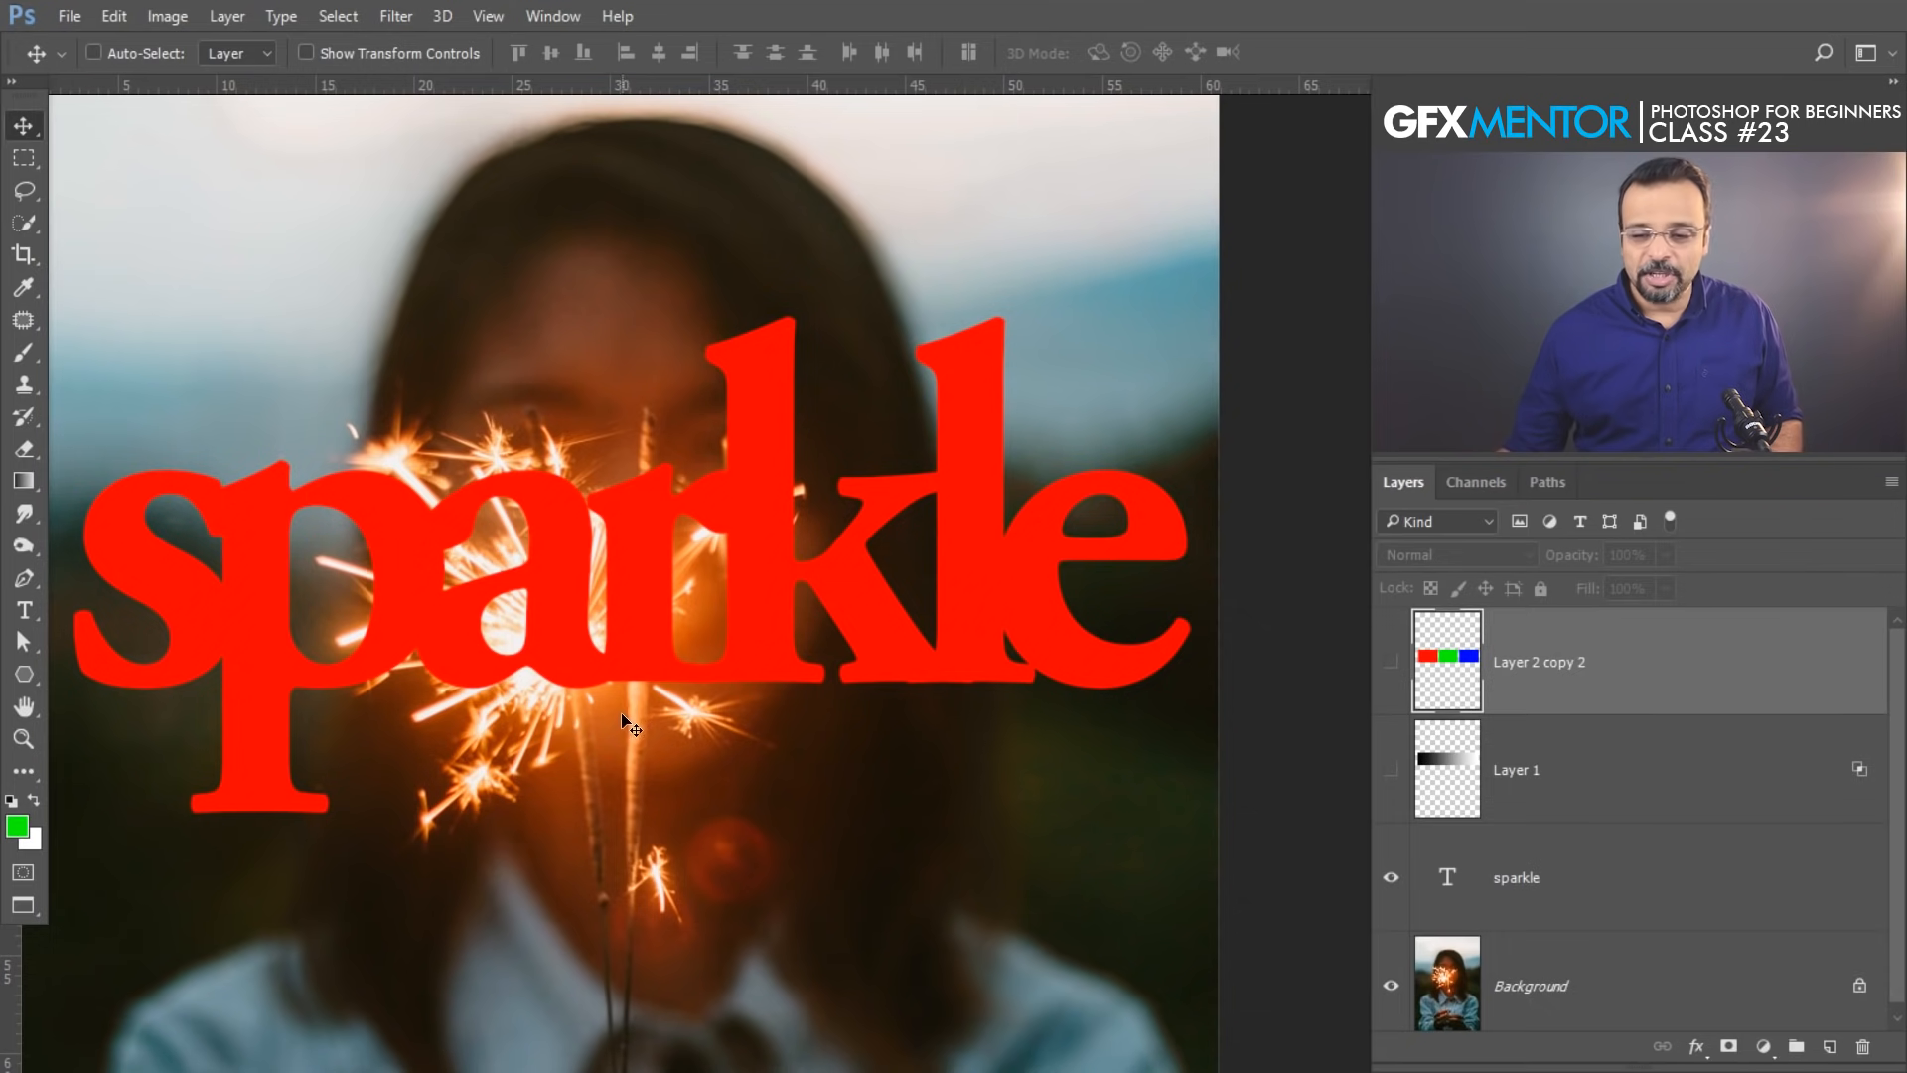
Open the sparkle text layer's blending options and place the dialog clear of the sparkler
{"action": "left_click", "coordinate": [1653, 904]}
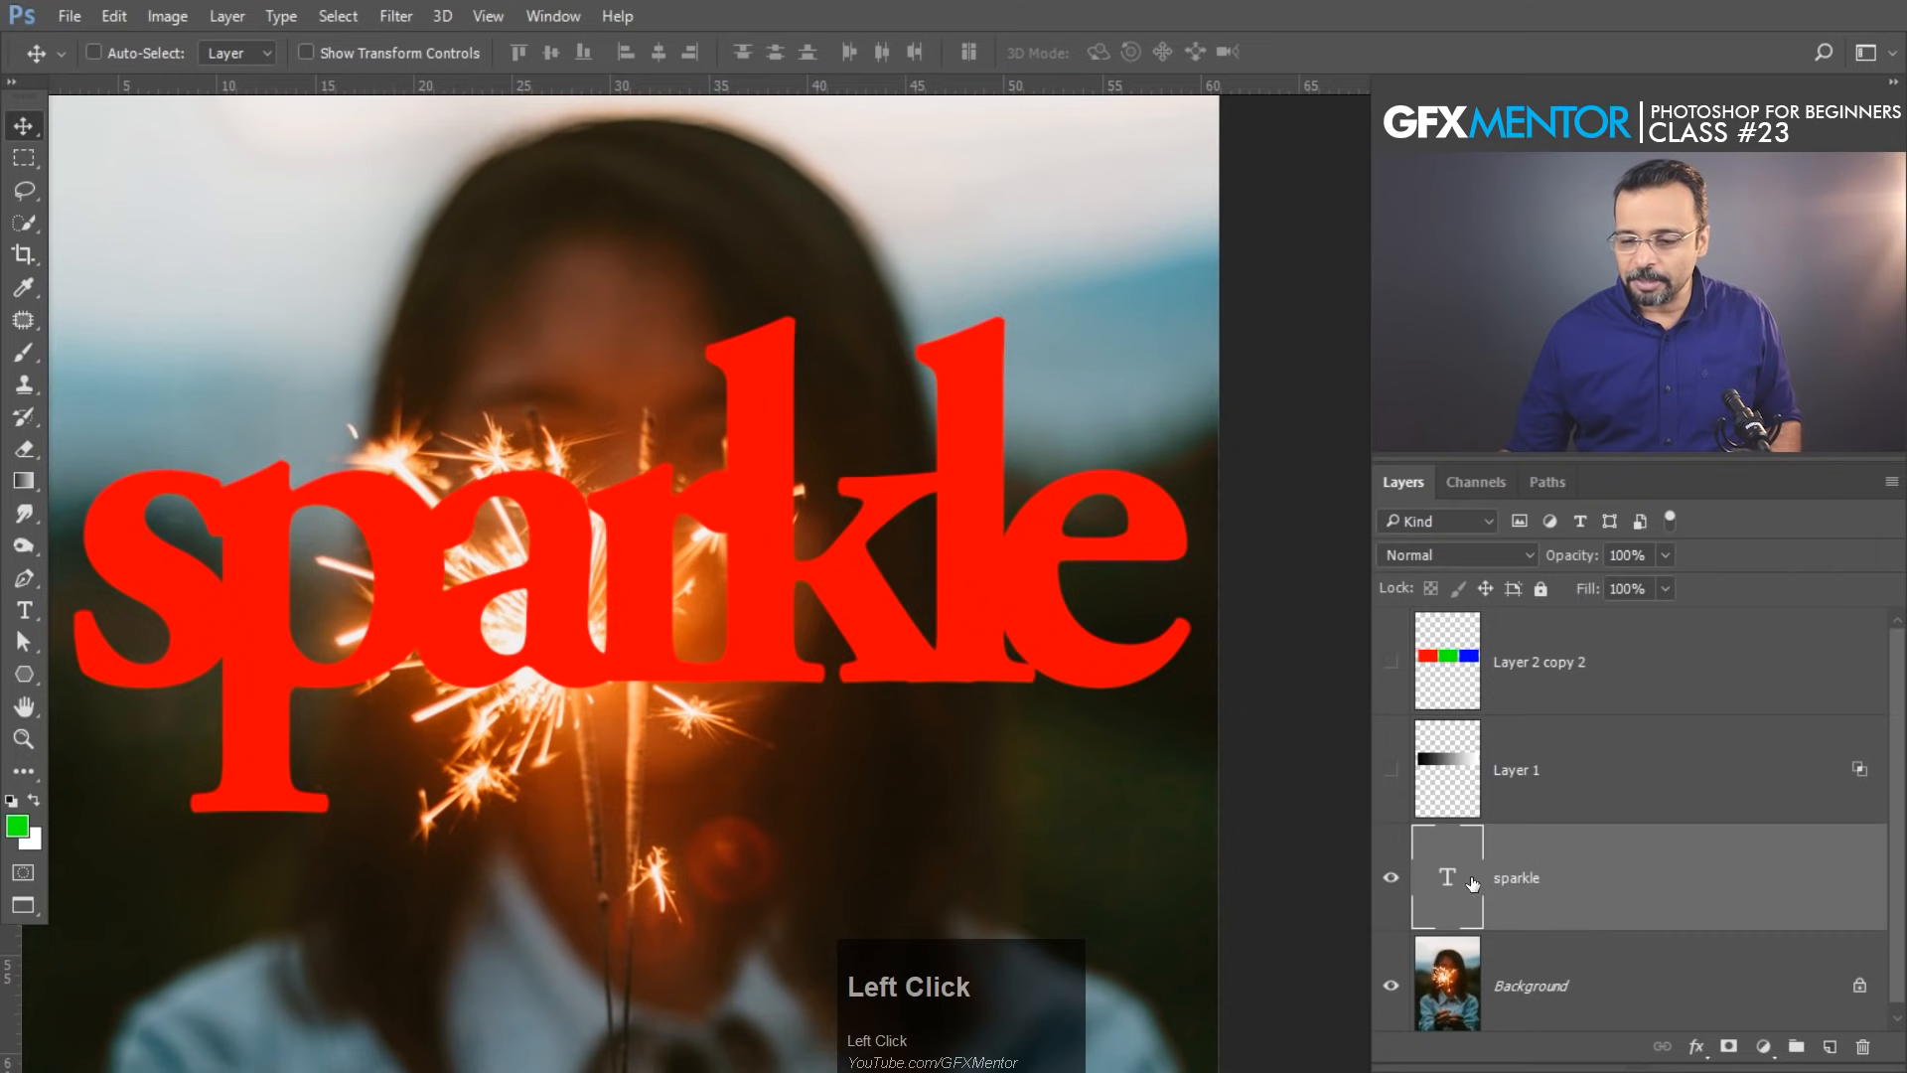
{"action": "double_click", "coordinate": [1561, 928]}
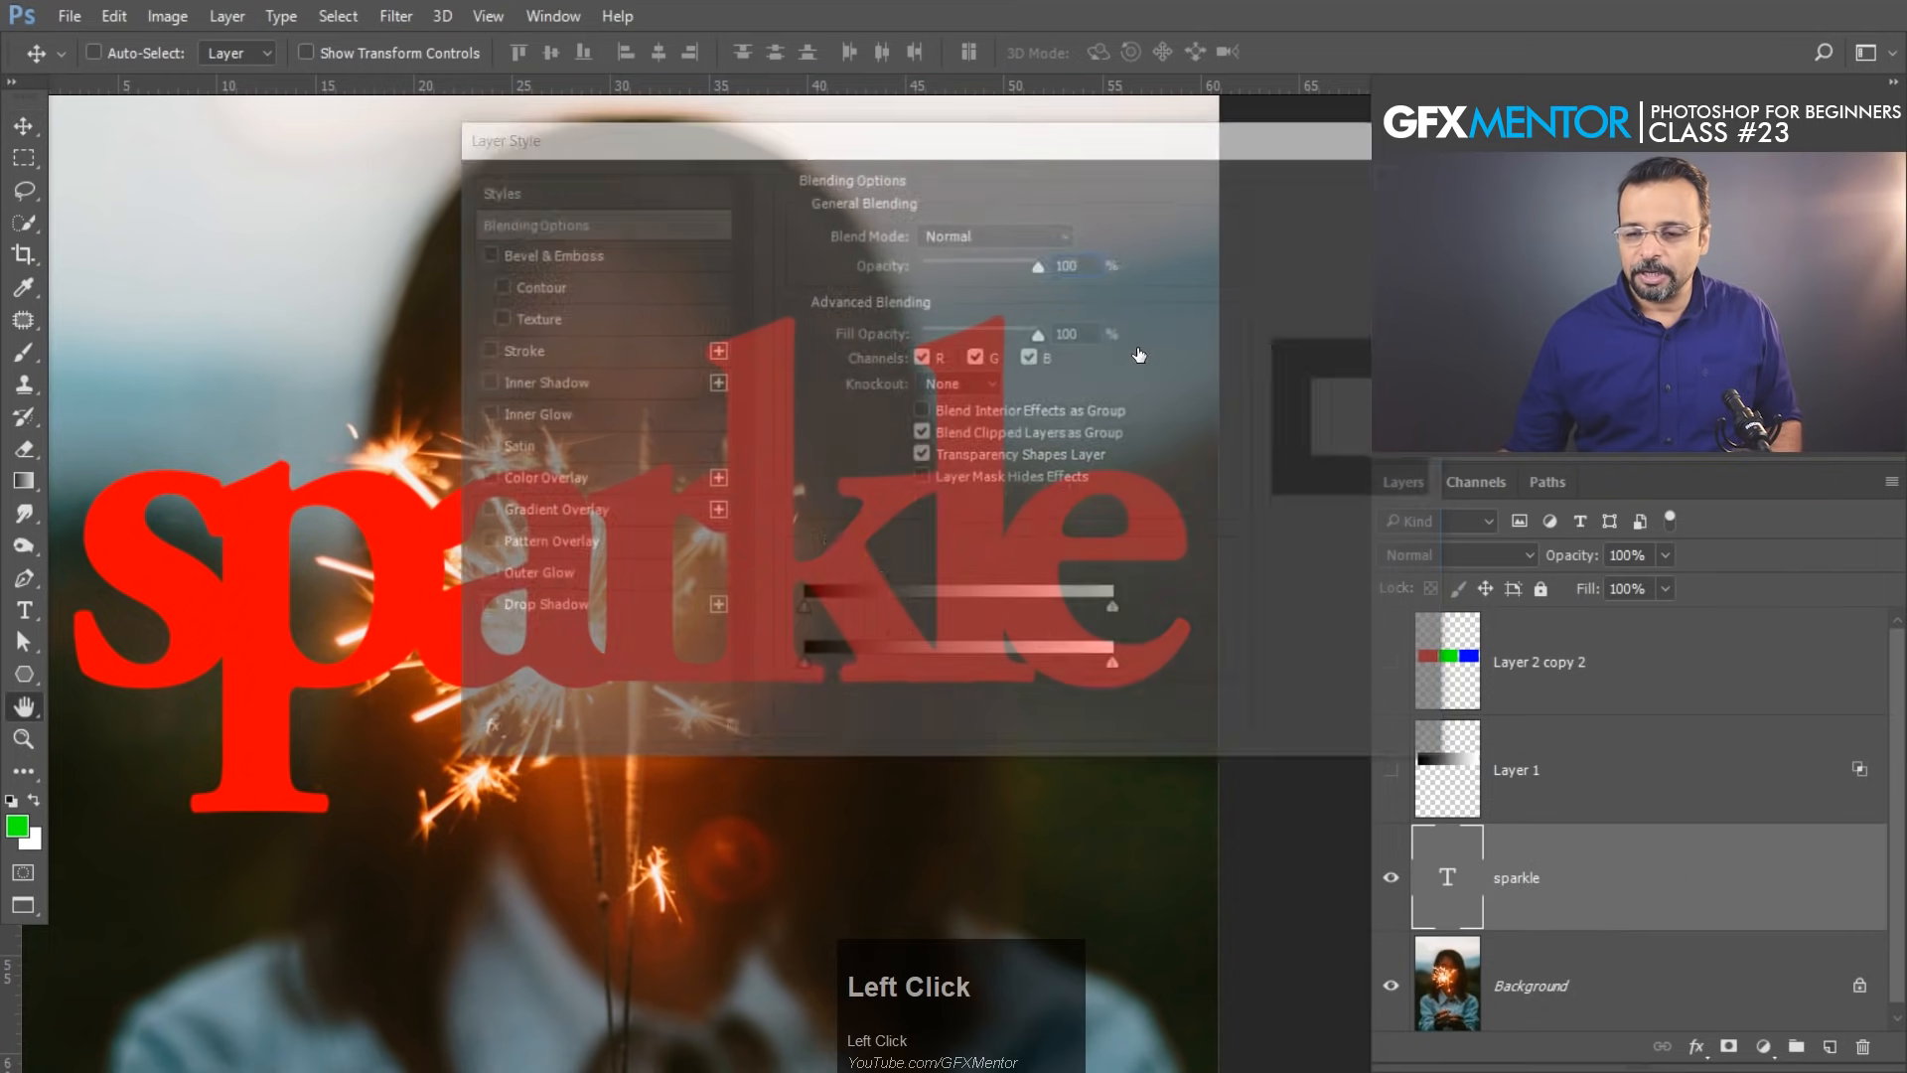
{"action": "left_click_drag", "start_coordinate": [977, 154], "coordinate": [1602, 519]}
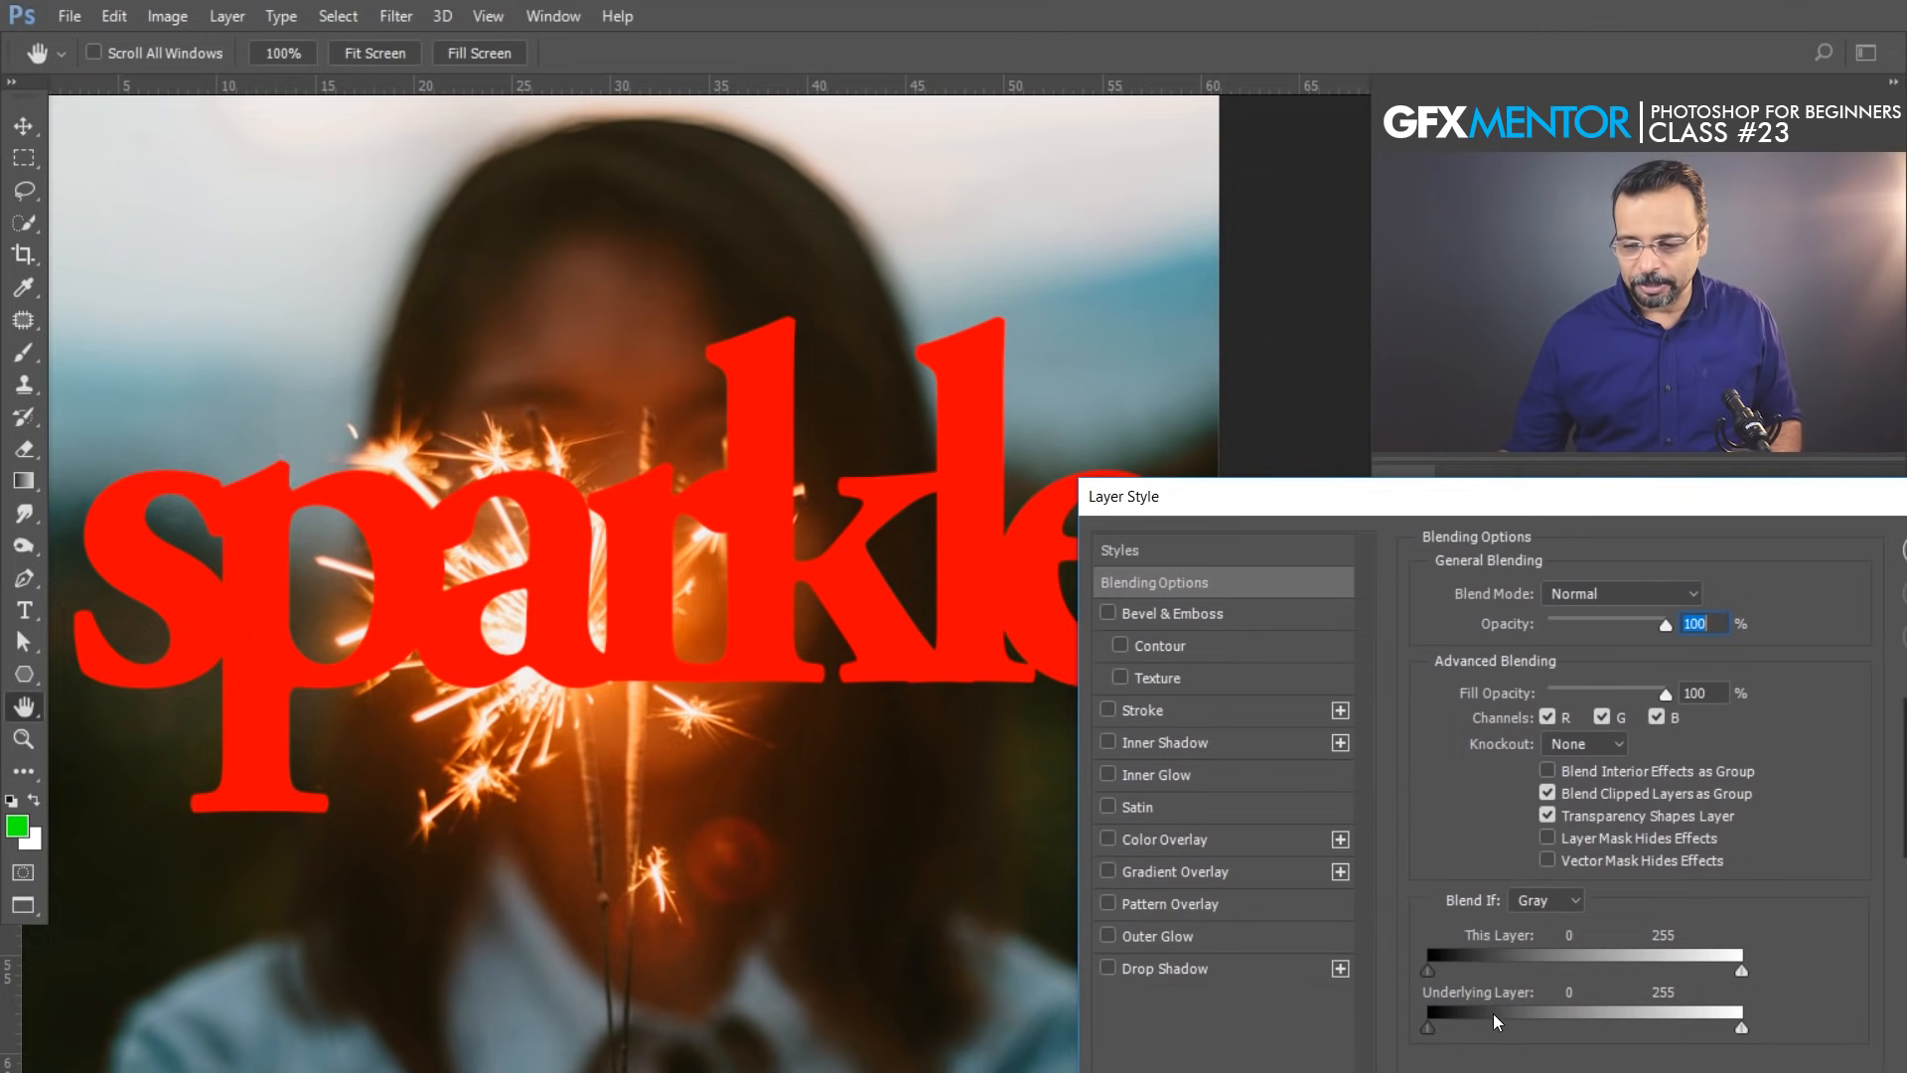
Lower the Underlying Layer's white limit and split it to 157 / 216 so the sparks show softly through the sparkle text
{"action": "left_click", "coordinate": [1744, 1033]}
{"action": "left_click_drag", "start_coordinate": [1734, 1037], "coordinate": [1636, 1023]}
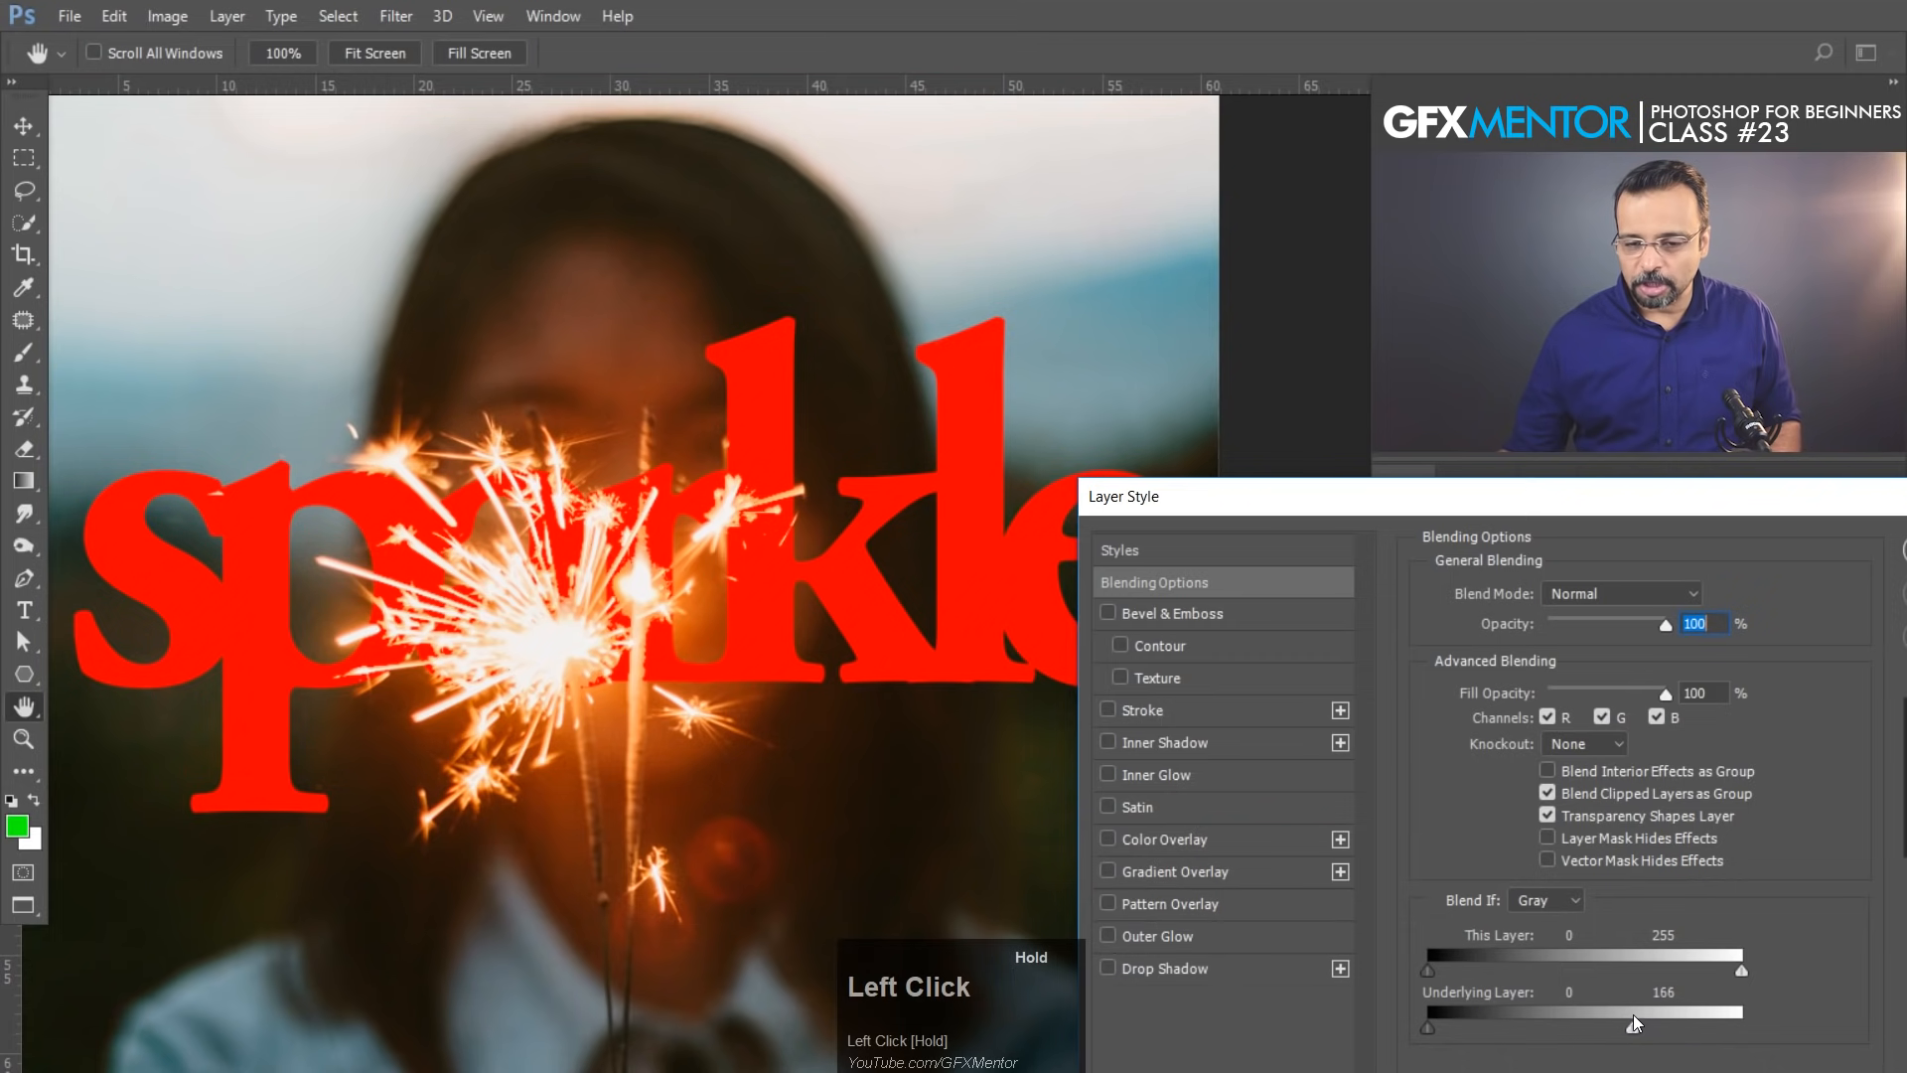
{"action": "left_click_drag", "start_coordinate": [636, 579], "coordinate": [804, 563]}
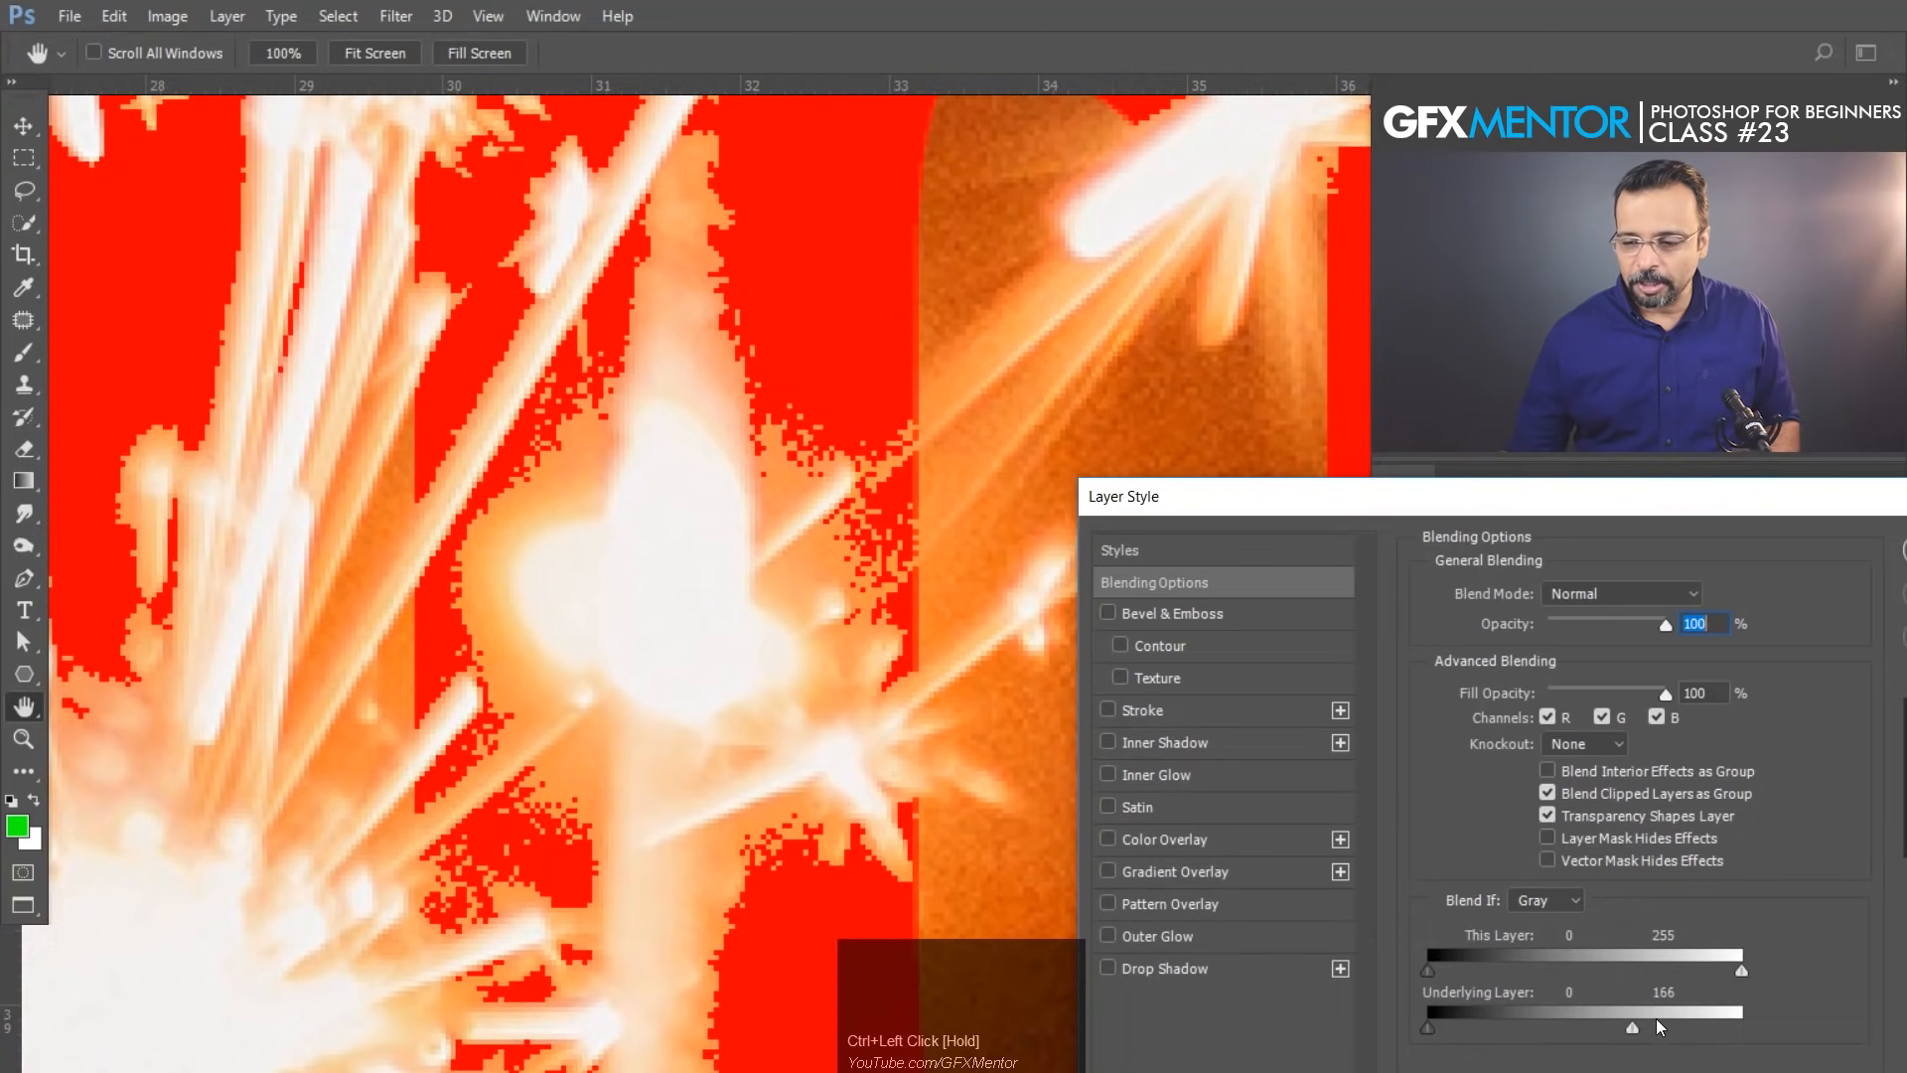
{"action": "mouse_move", "coordinate": [1635, 1029]}
{"action": "left_mouse_down"}
{"action": "mouse_move", "coordinate": [1695, 1031]}
{"action": "mouse_move", "coordinate": [1618, 1038]}
{"action": "left_mouse_up"}
{"action": "left_click", "coordinate": [618, 502], "text": "ctrl+alt"}
{"action": "left_click", "coordinate": [617, 502], "text": "alt"}
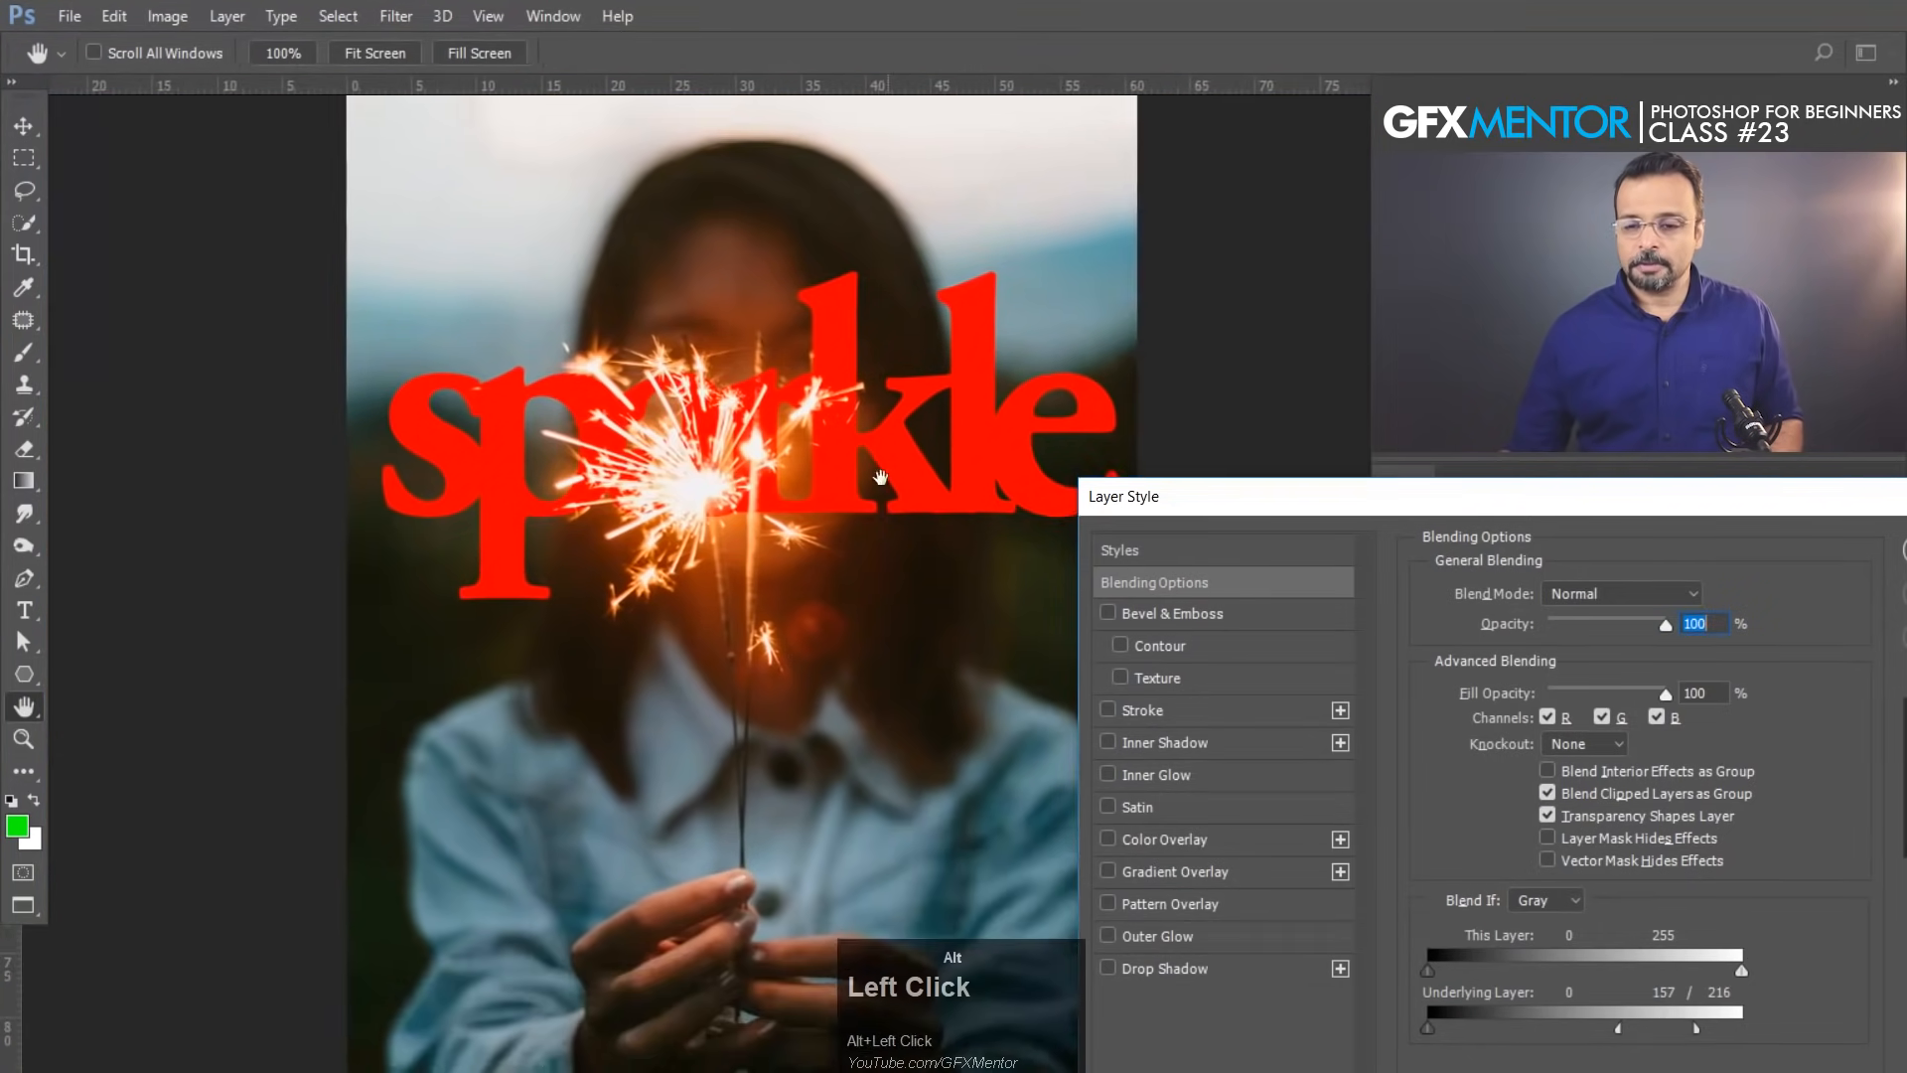
Fine-tune the lower half of the Underlying Layer's split white limit and apply the sparkle text's blending options
{"action": "left_click_drag", "start_coordinate": [1621, 1035], "coordinate": [1616, 1035]}
{"action": "left_click_drag", "start_coordinate": [1849, 501], "coordinate": [1479, 584]}
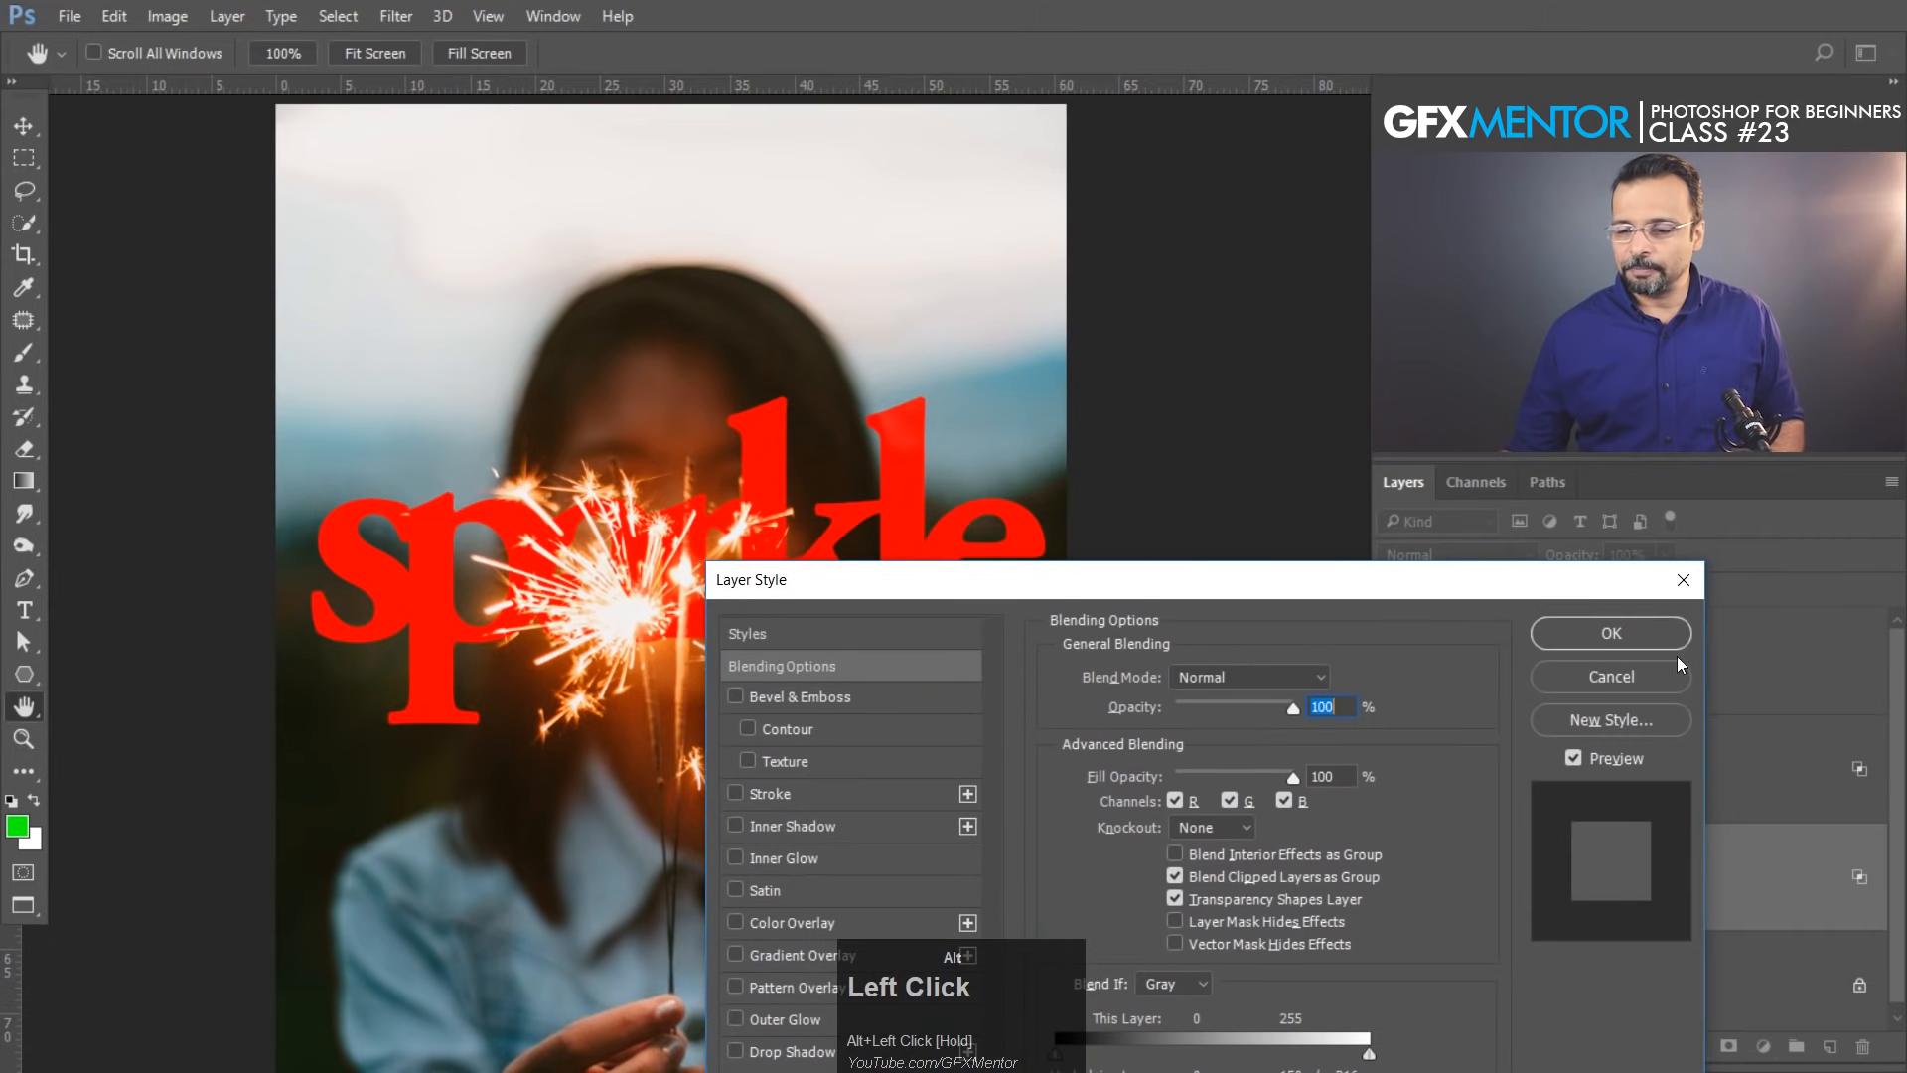
{"action": "left_click", "coordinate": [1667, 629]}
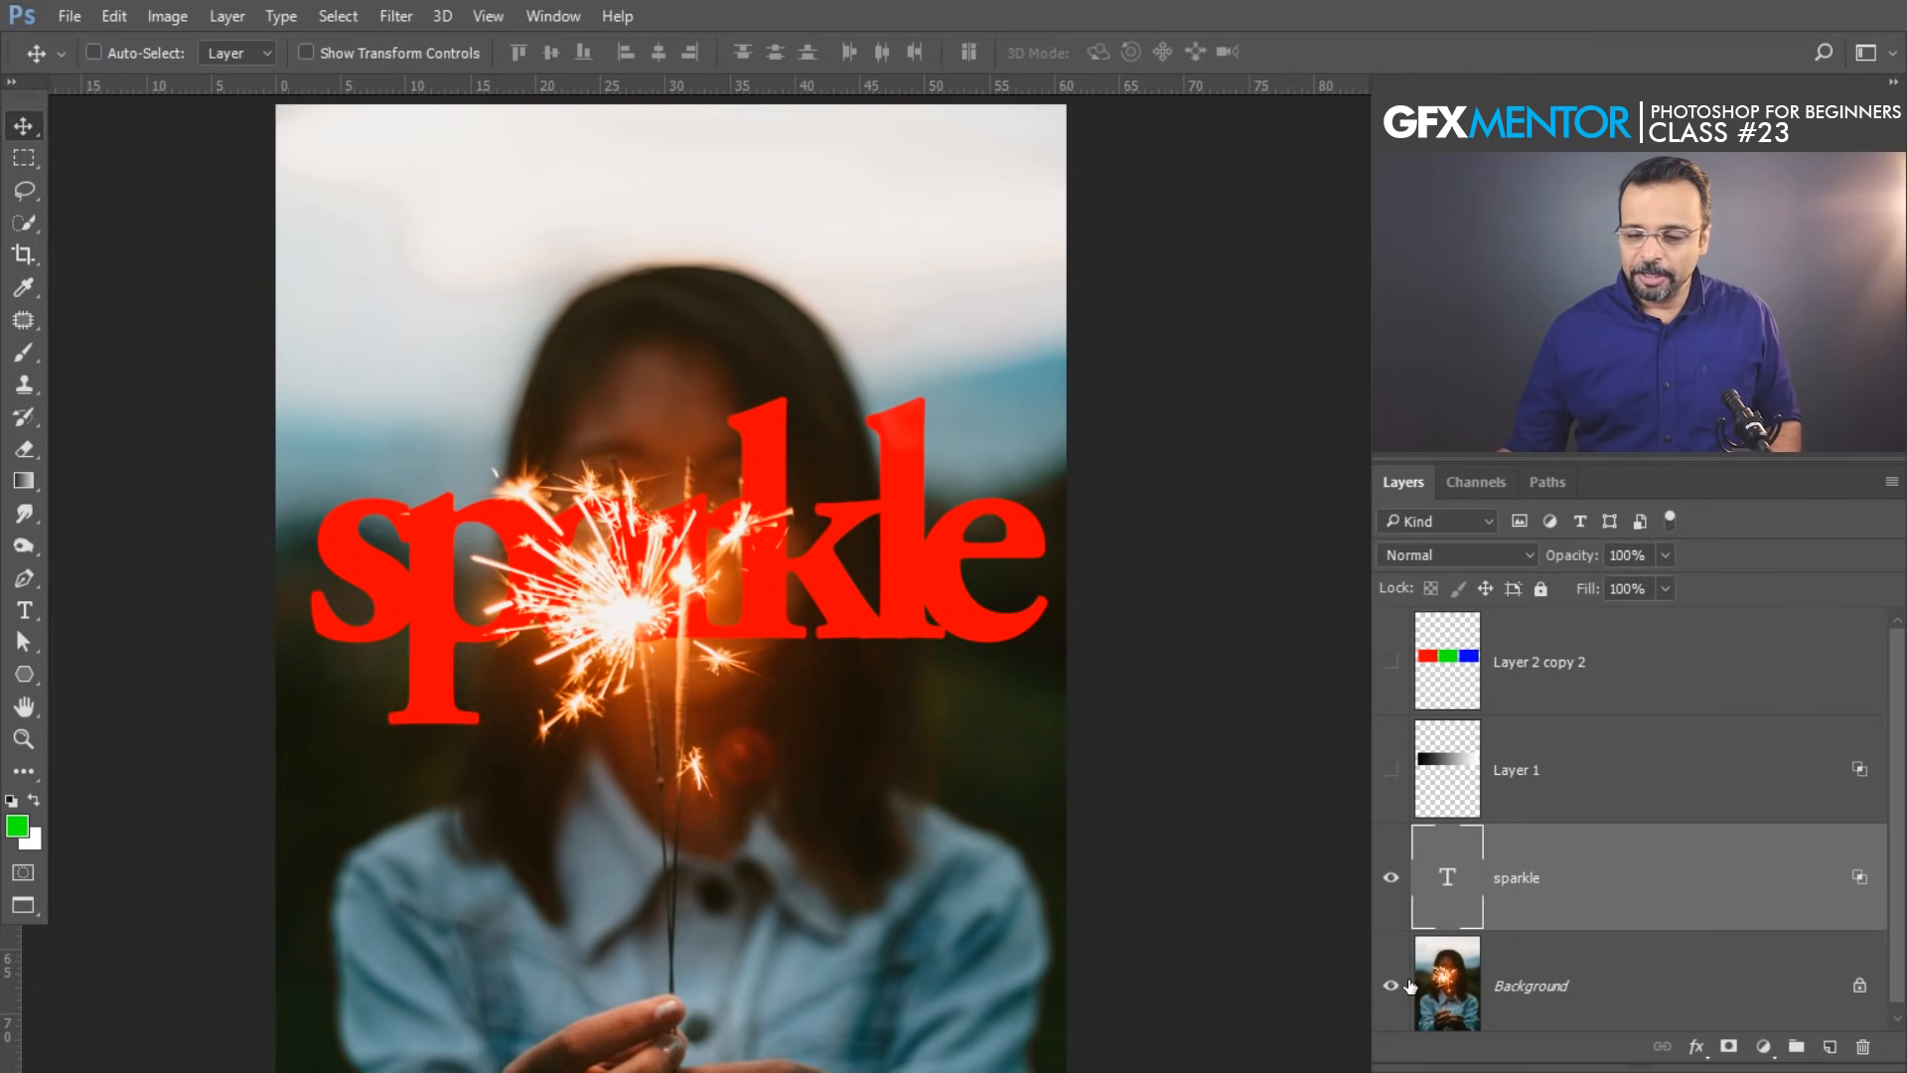
{"action": "mouse_move", "coordinate": [829, 582]}
{"action": "left_mouse_down"}
{"action": "mouse_move", "coordinate": [807, 475]}
{"action": "mouse_move", "coordinate": [812, 598]}
{"action": "mouse_move", "coordinate": [785, 451]}
{"action": "mouse_move", "coordinate": [792, 258]}
{"action": "mouse_move", "coordinate": [825, 622]}
{"action": "mouse_move", "coordinate": [808, 613]}
{"action": "left_mouse_up"}
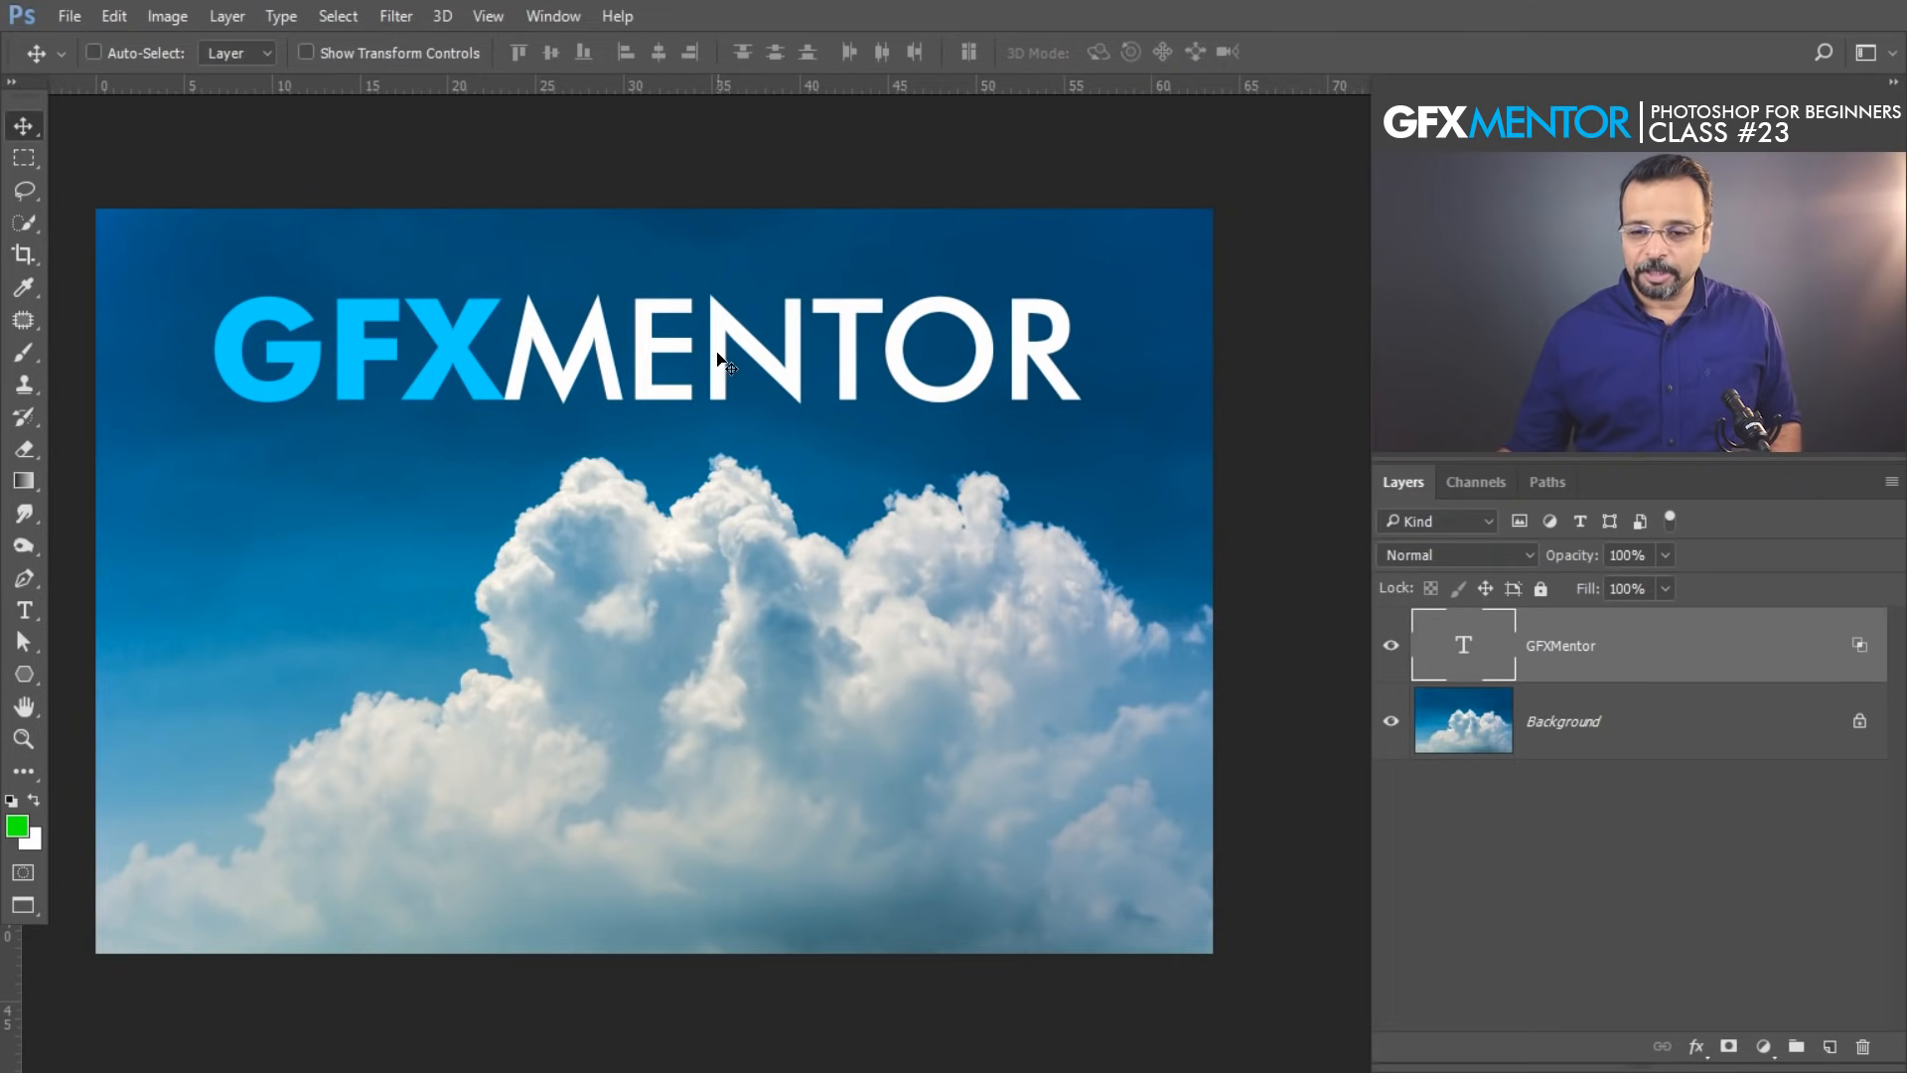
In the cloud document, review the GFXMentor text's blending options and move the text down so its lower edge sinks behind the cloud tops
{"action": "left_click_drag", "start_coordinate": [743, 341], "coordinate": [745, 339]}
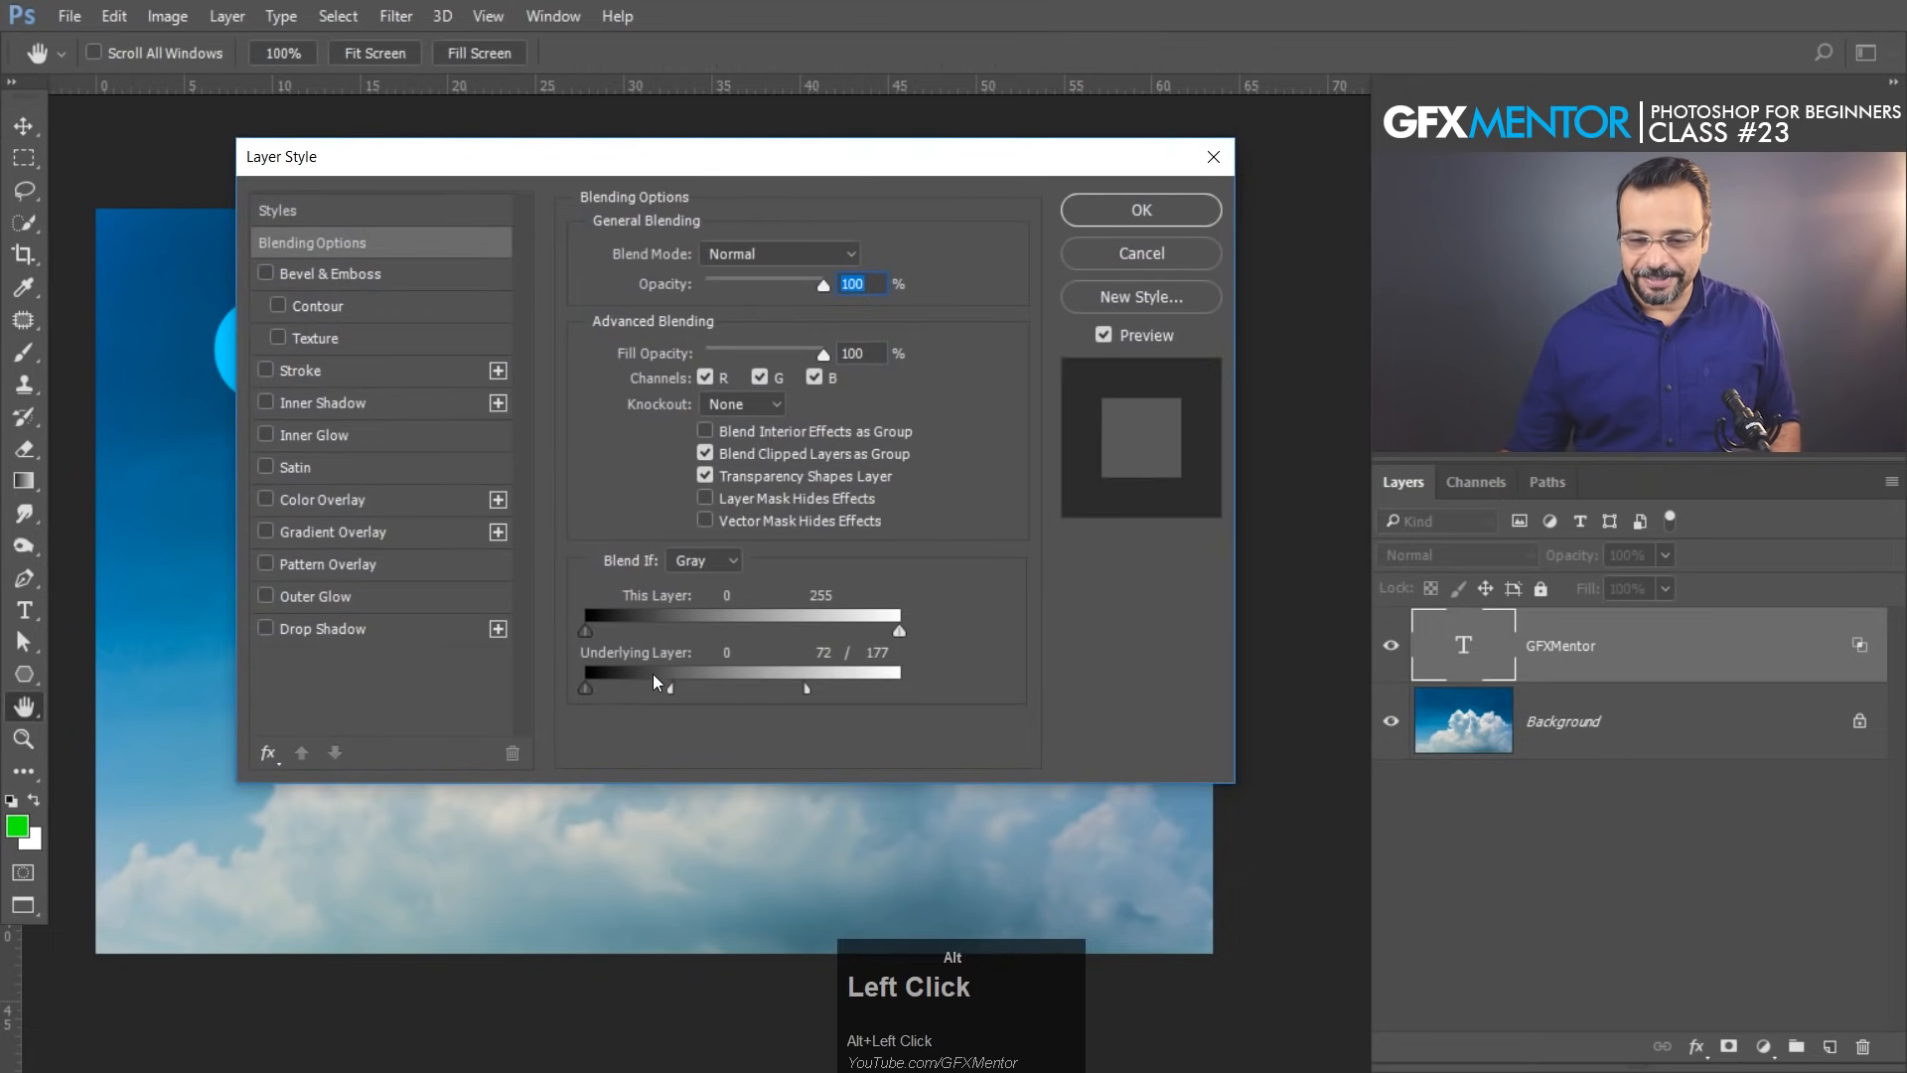
{"action": "left_click", "coordinate": [1112, 220]}
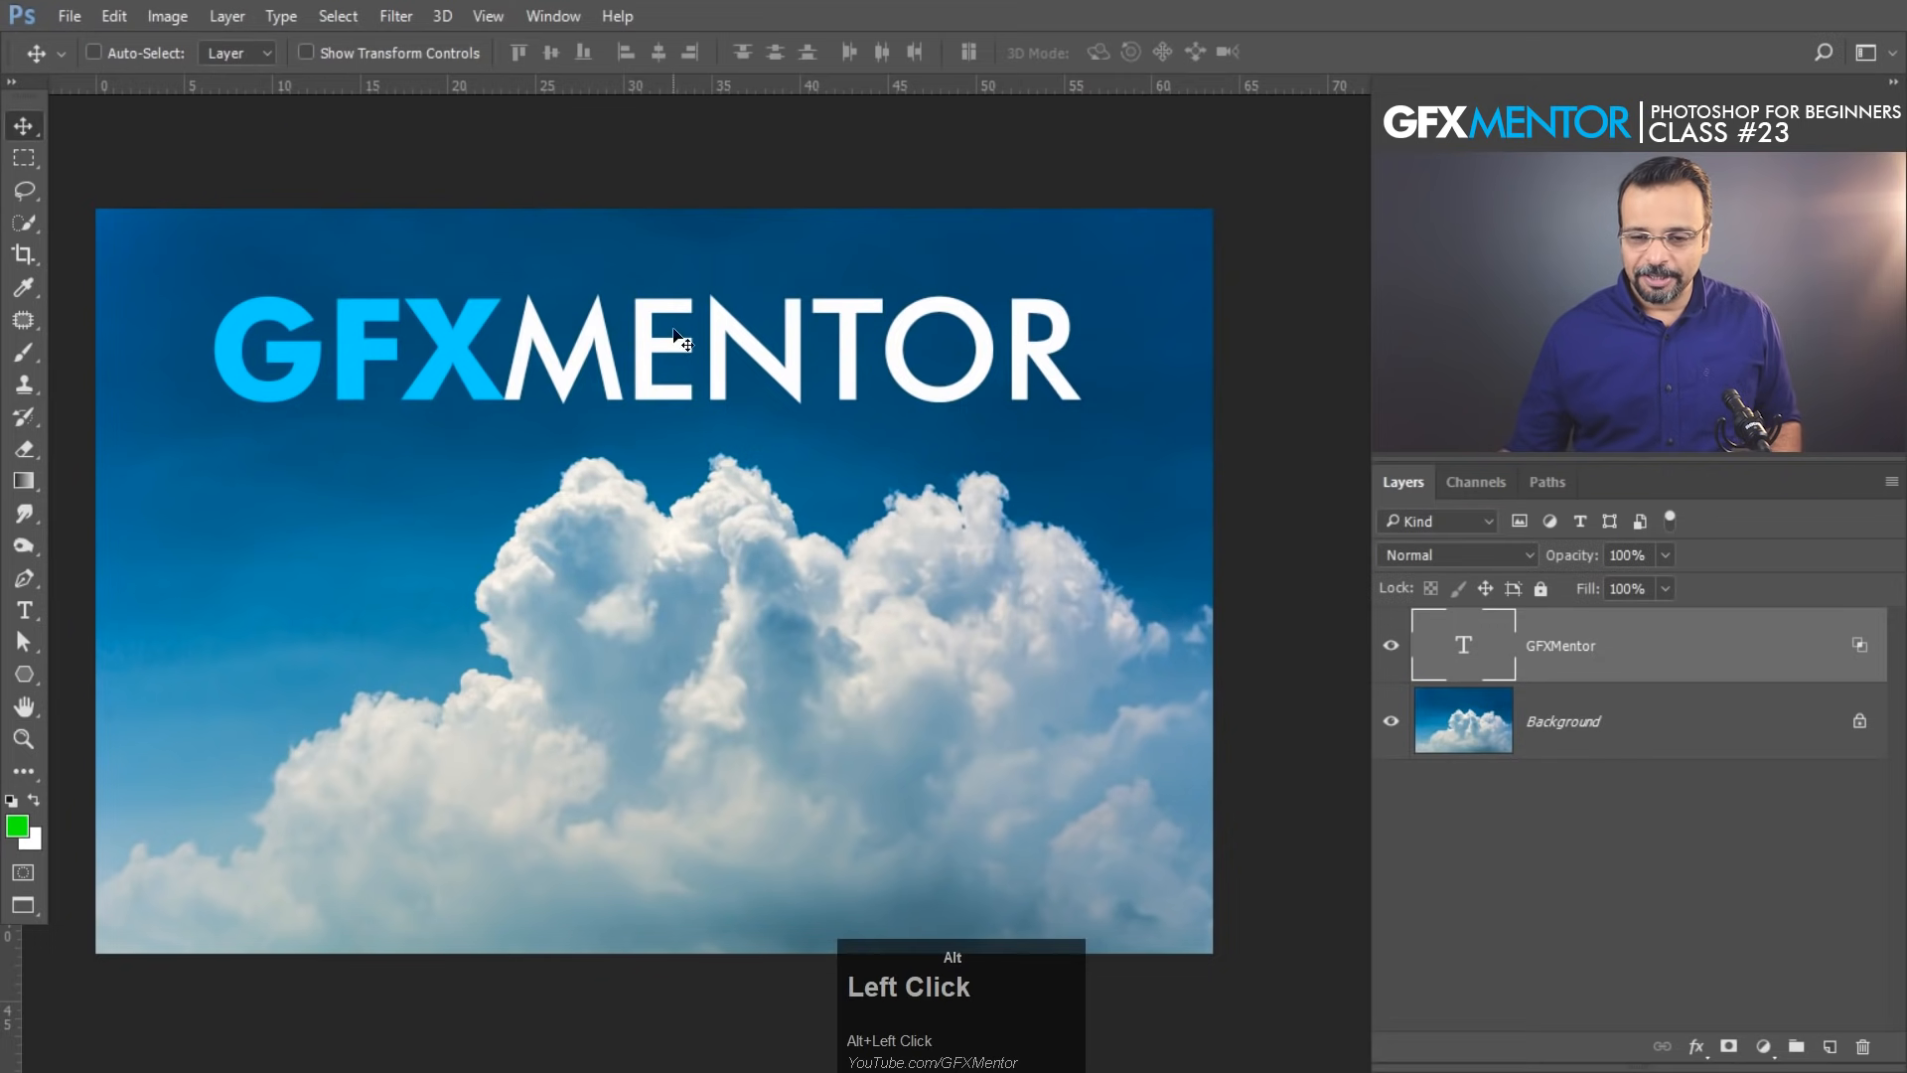
{"action": "left_click_drag", "start_coordinate": [650, 336], "coordinate": [658, 521]}
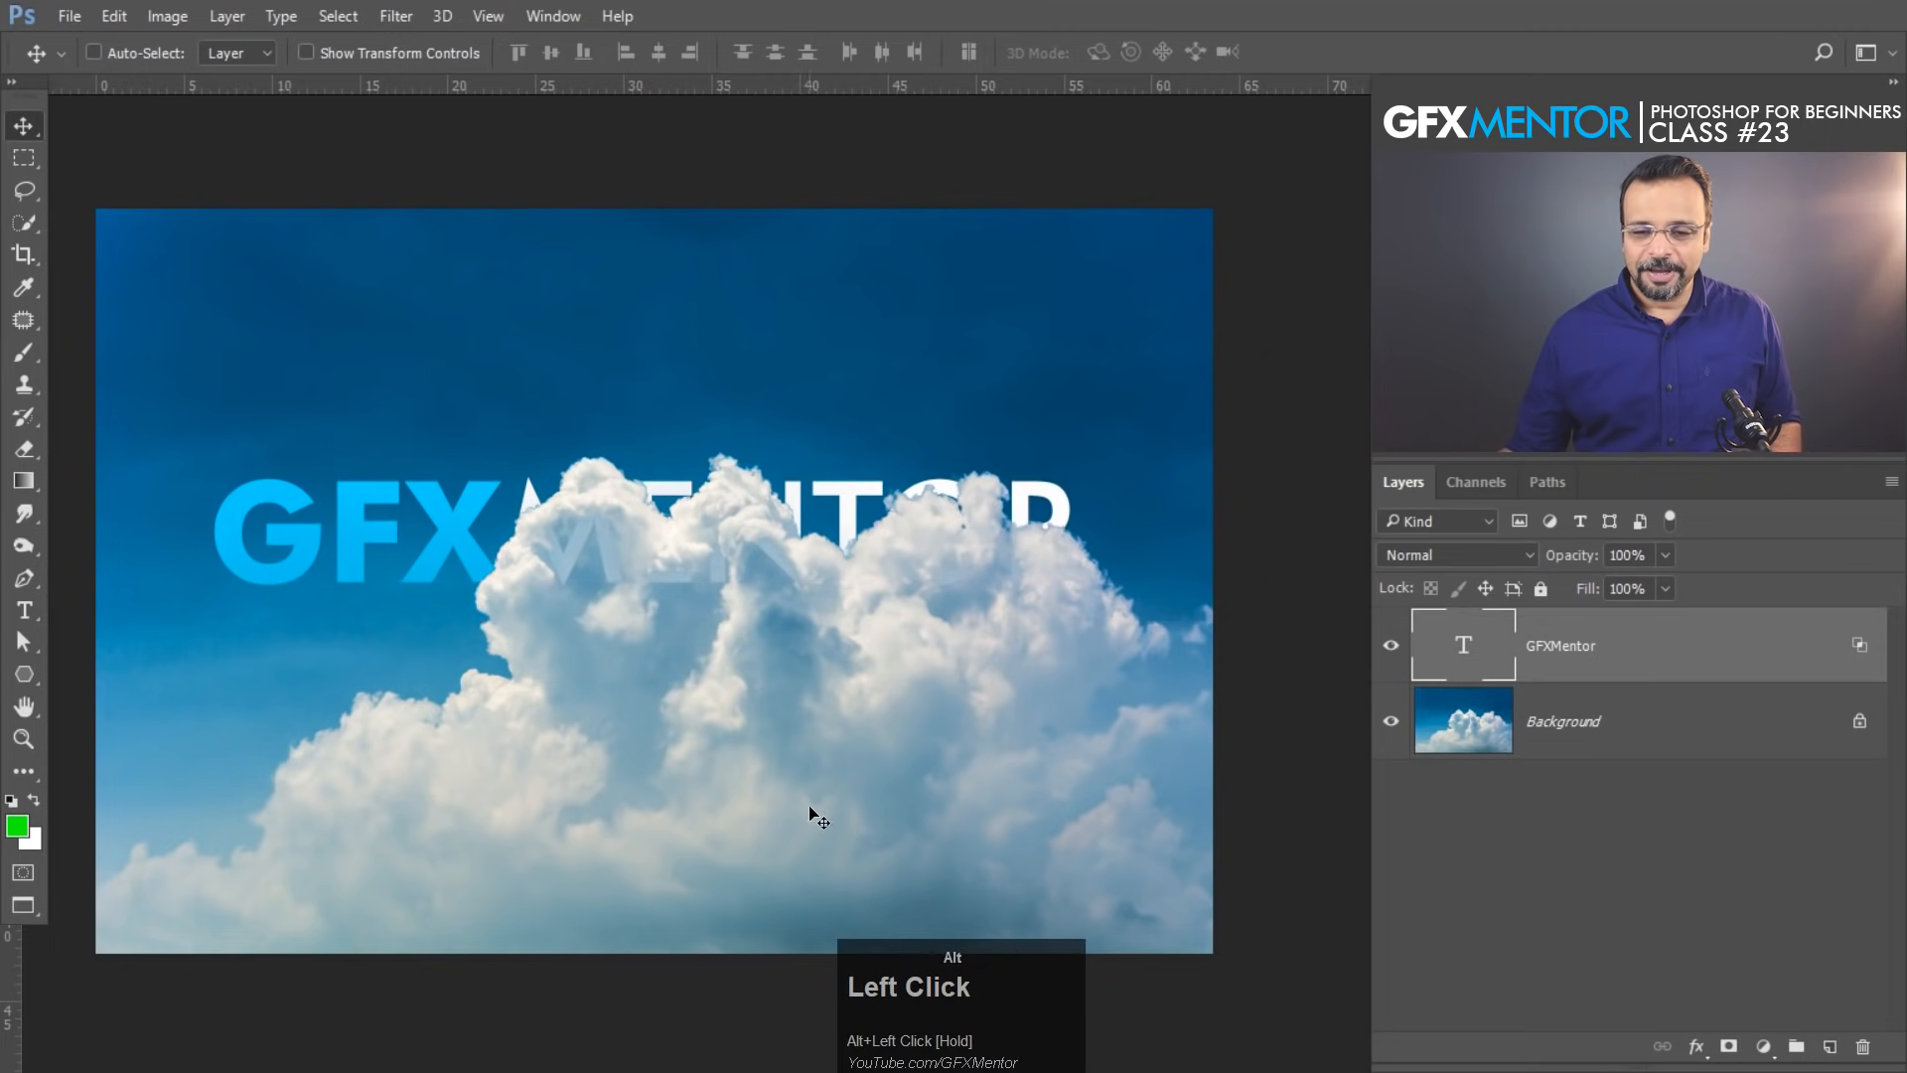
{"action": "left_click_drag", "start_coordinate": [438, 540], "coordinate": [454, 486]}
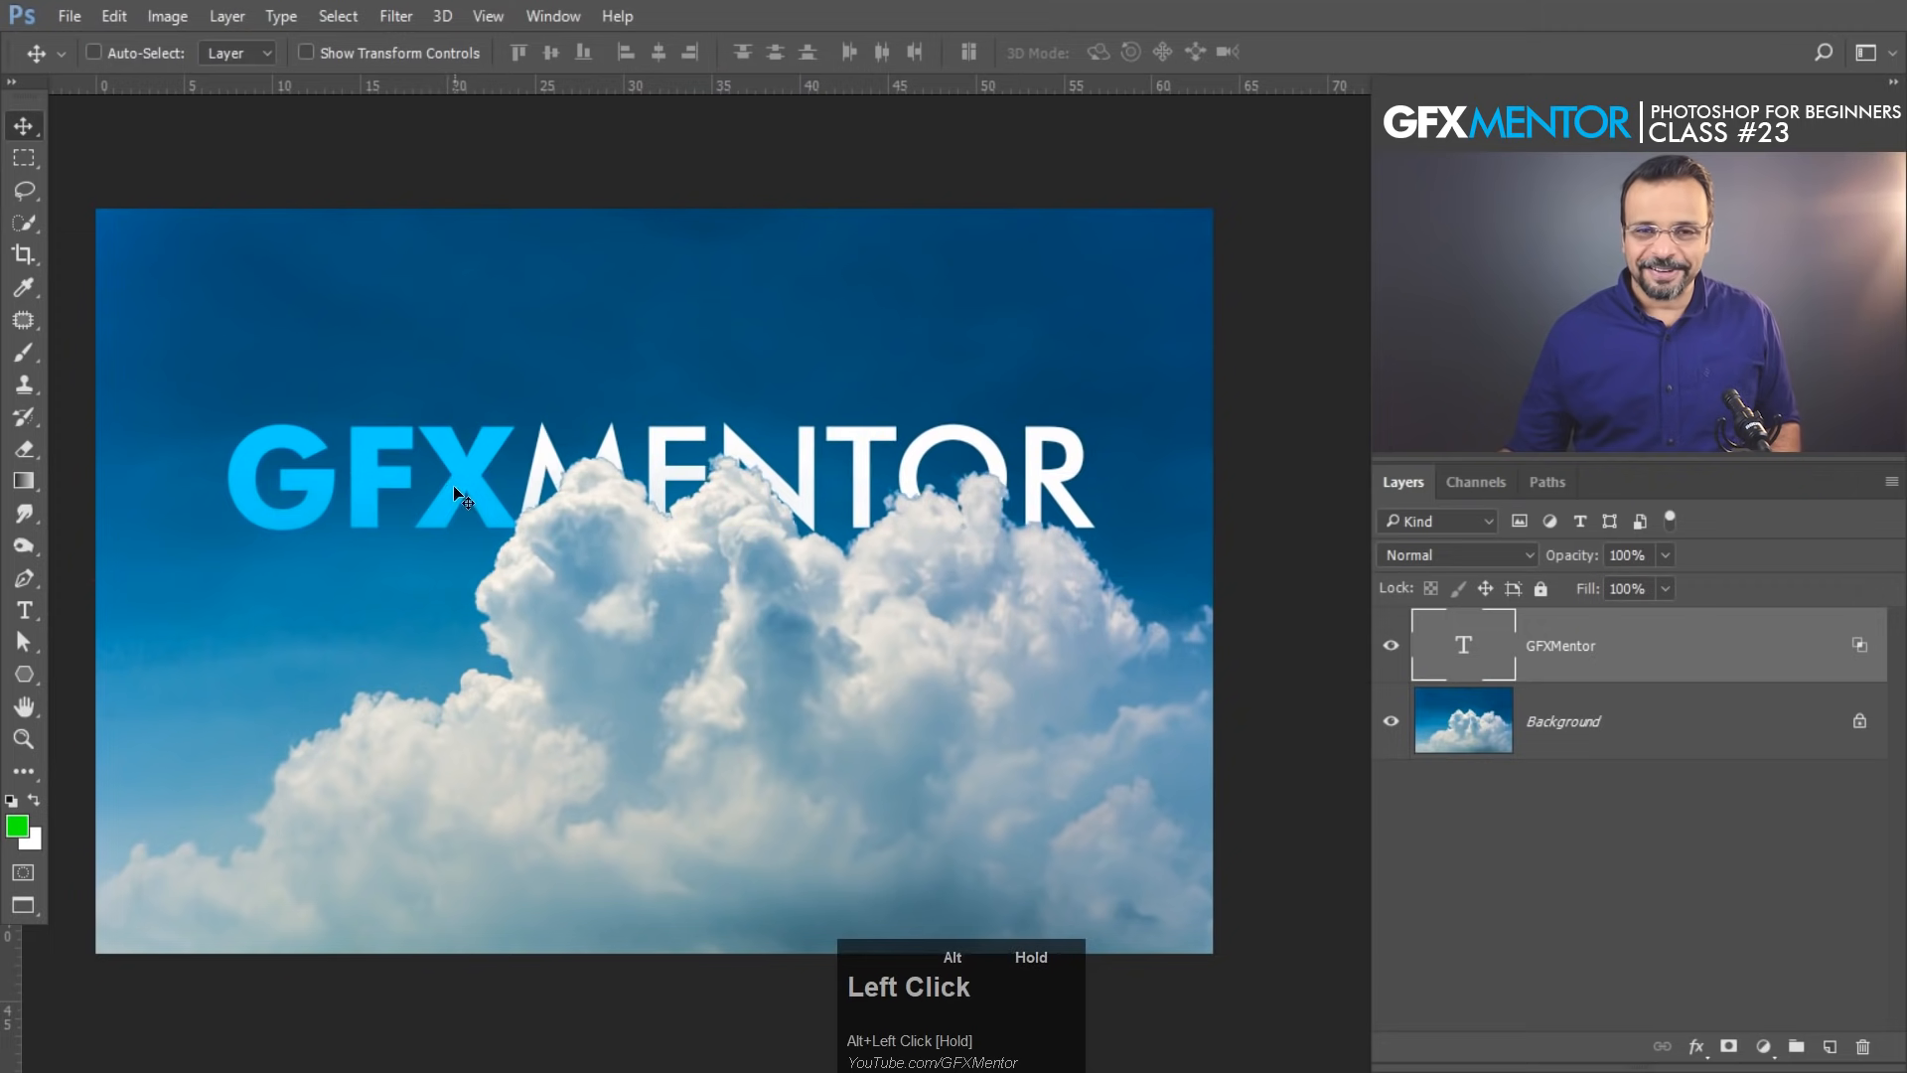